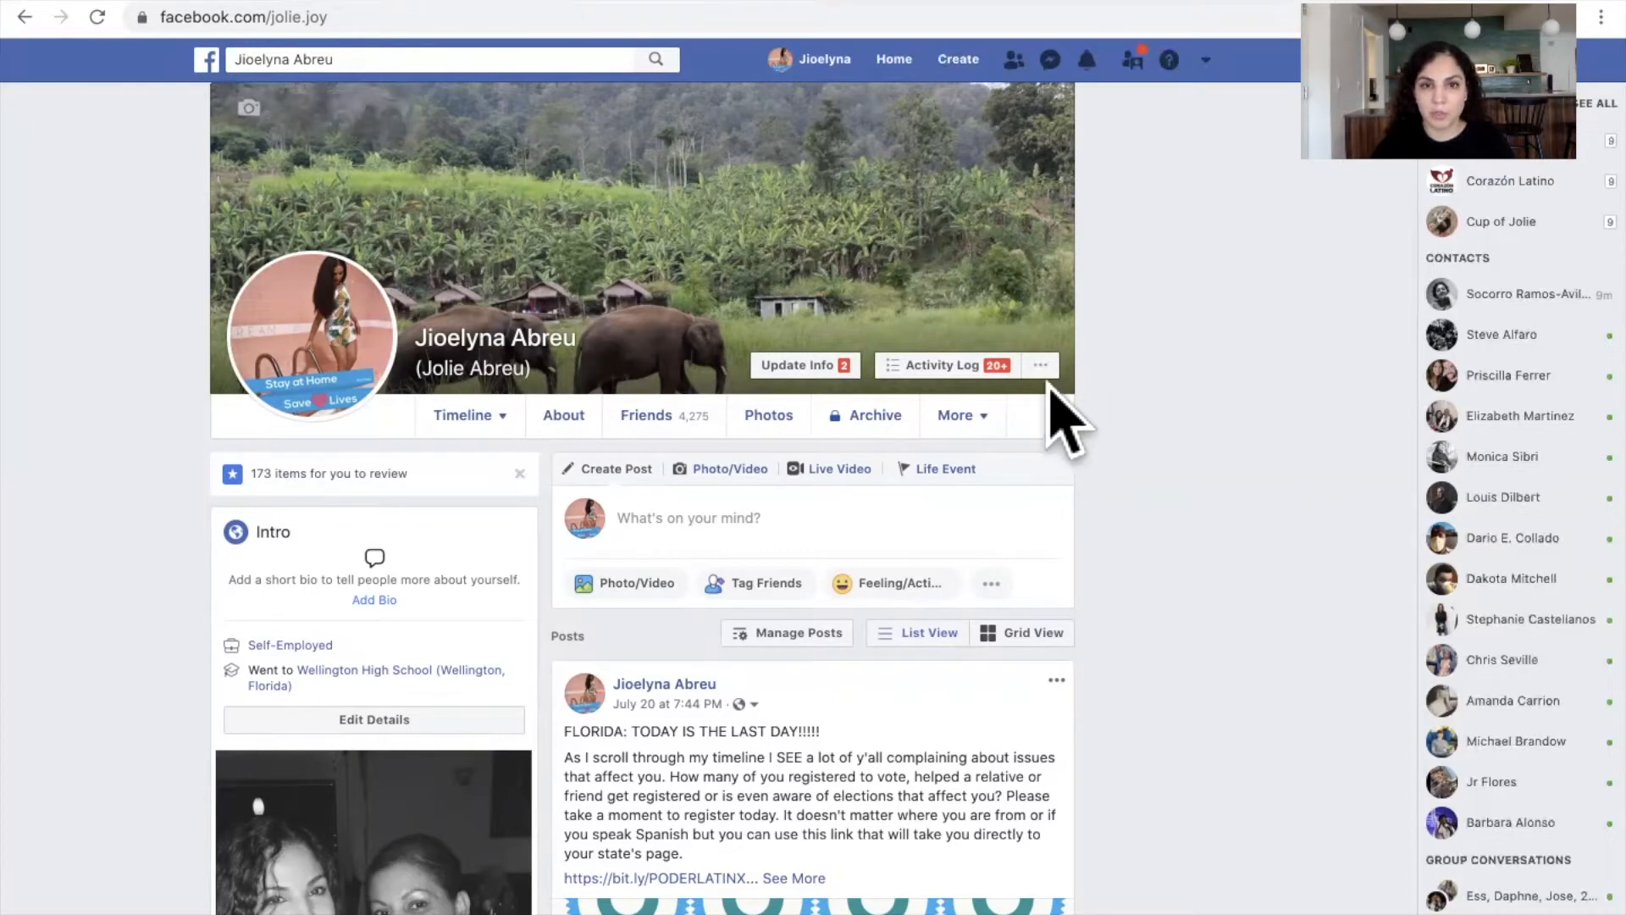
Step: Open the Poder Latinx page from the complete list of managed pages
left_click(804, 58)
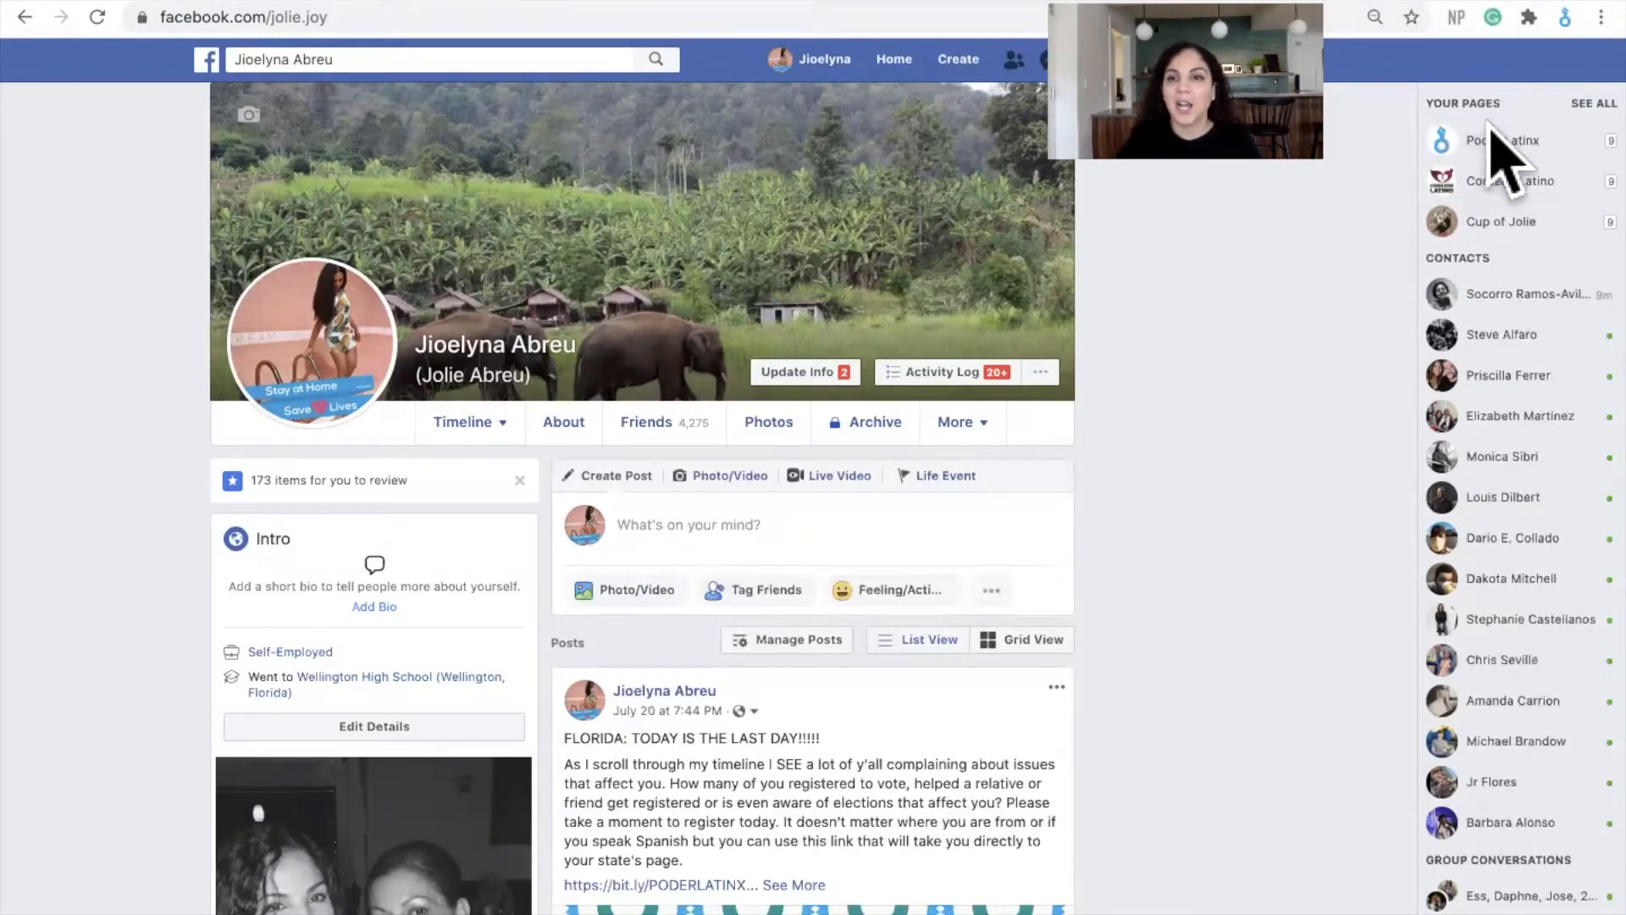
left_click(1478, 142)
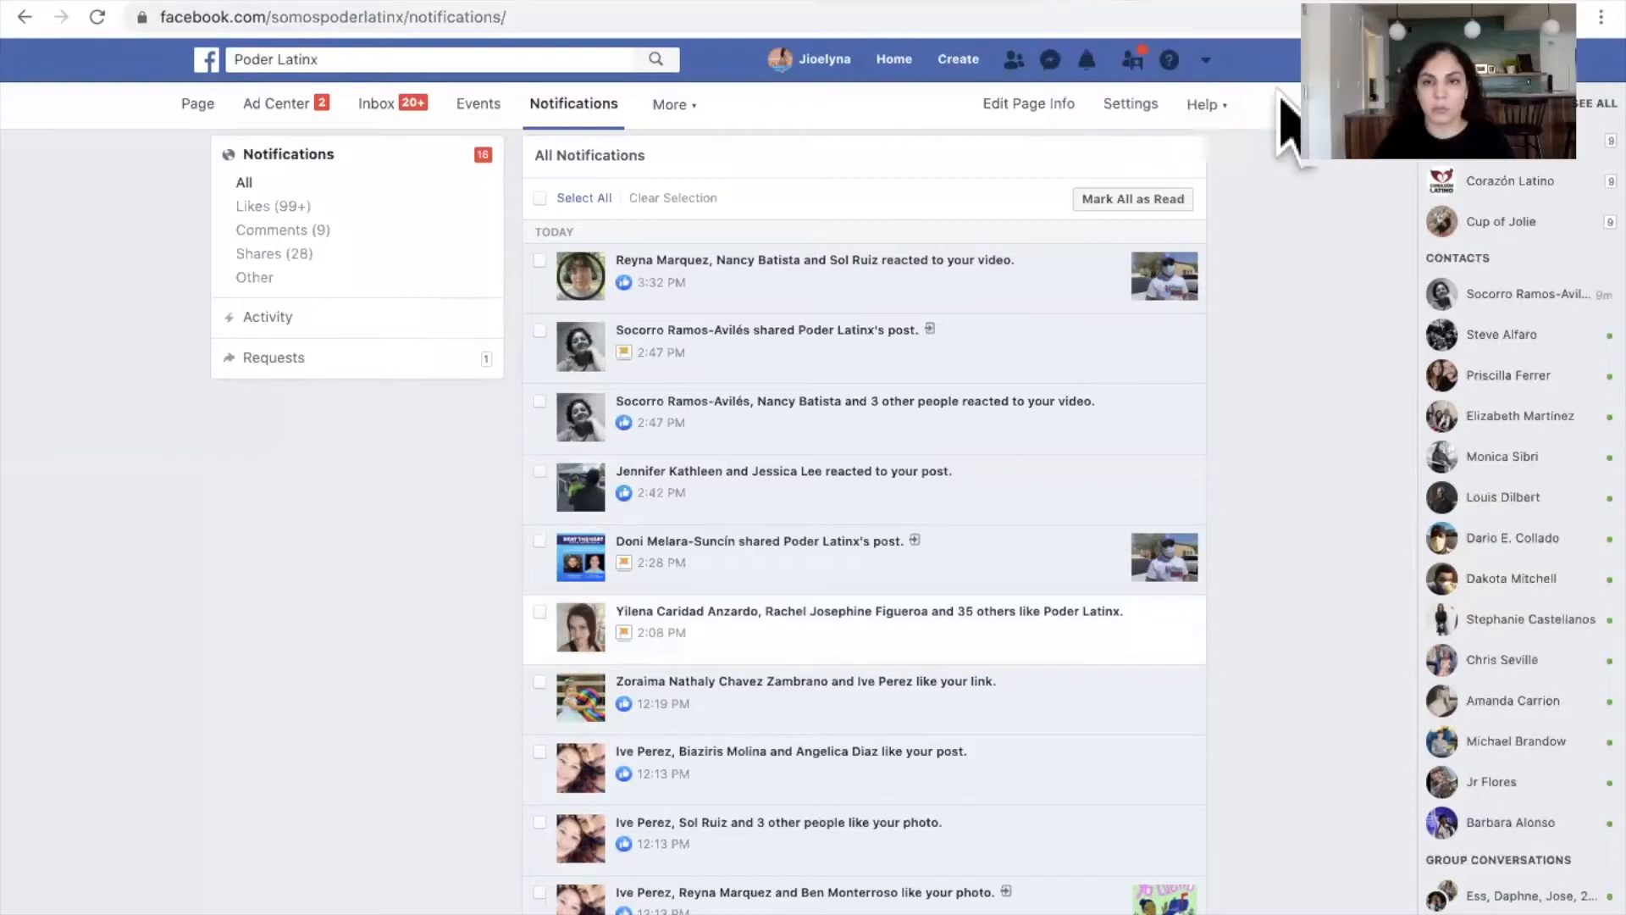
left_click(1208, 61)
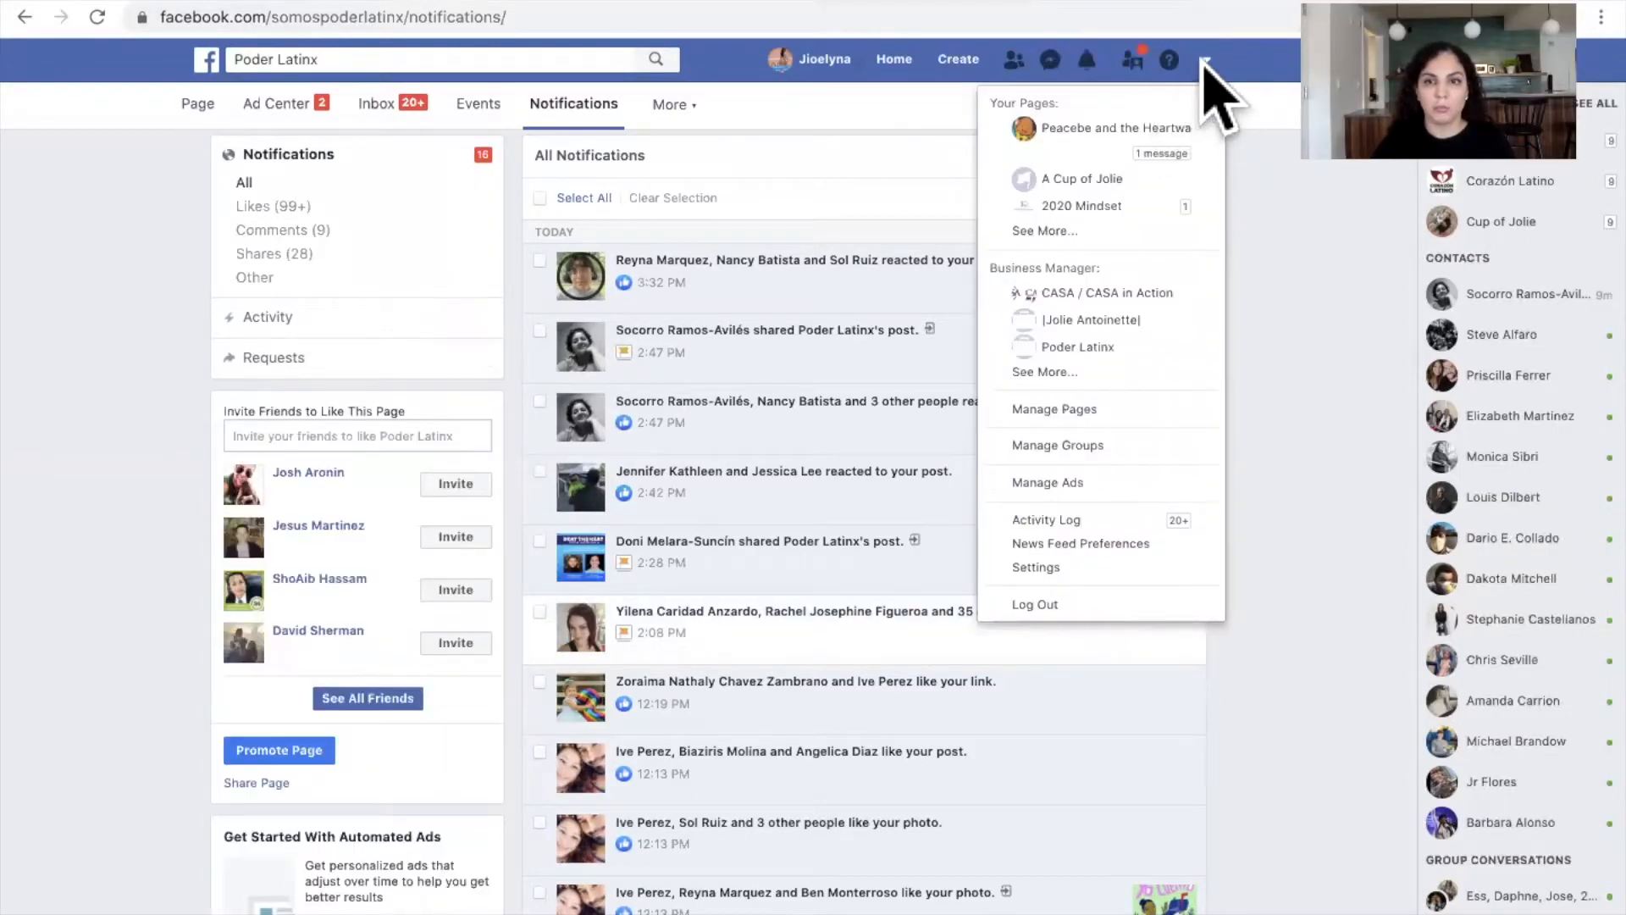
left_click(1051, 230)
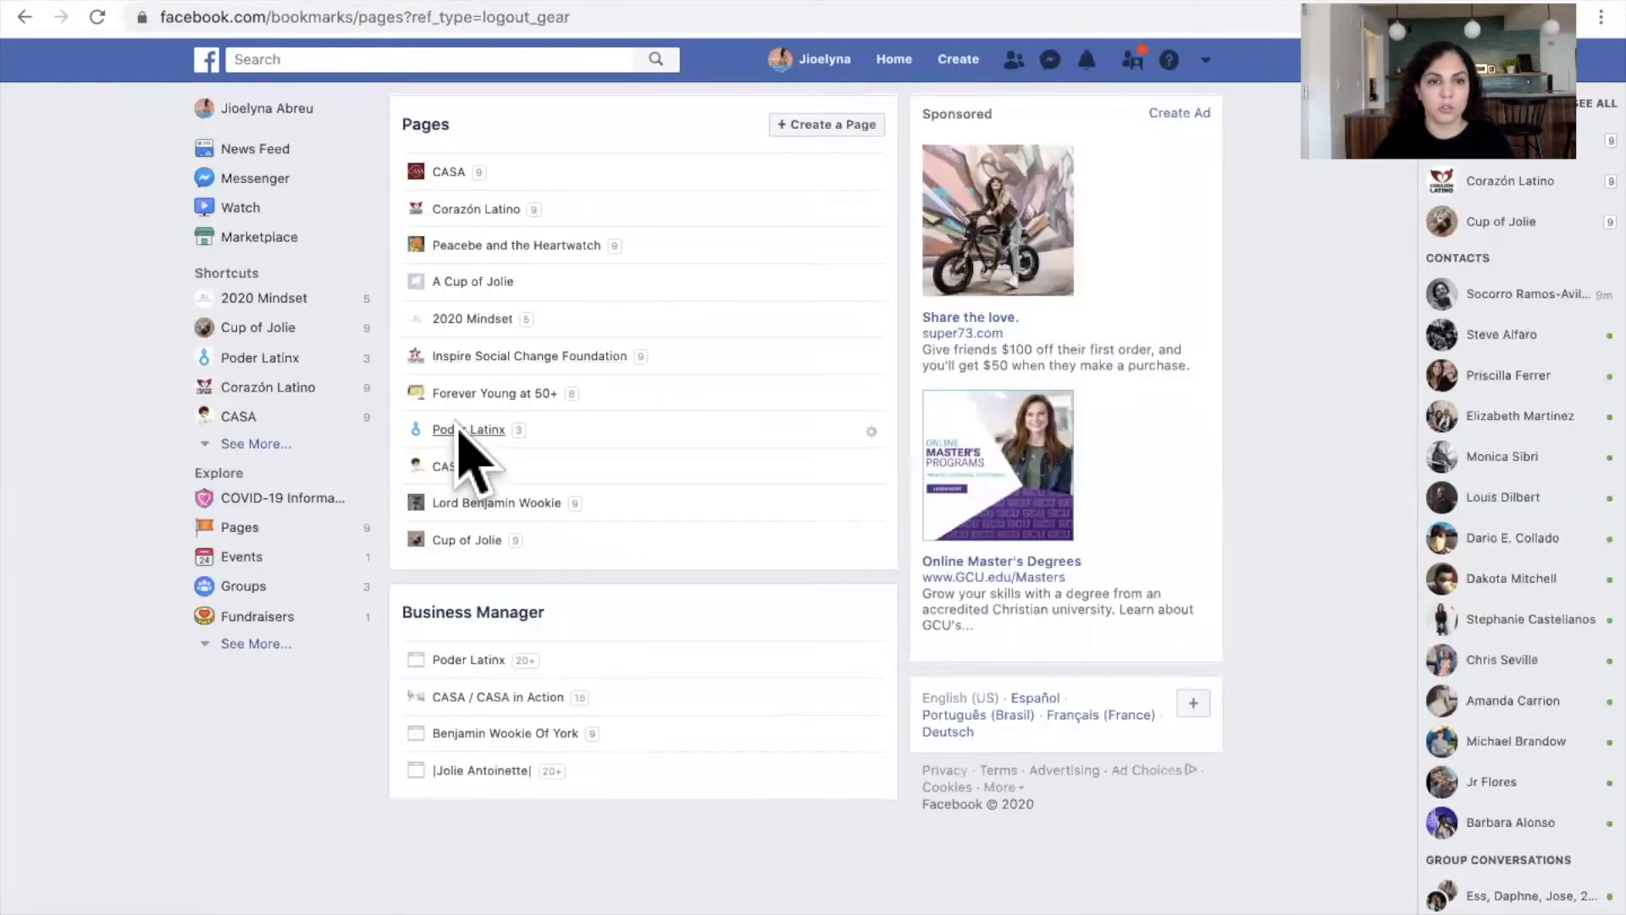
left_click(439, 427)
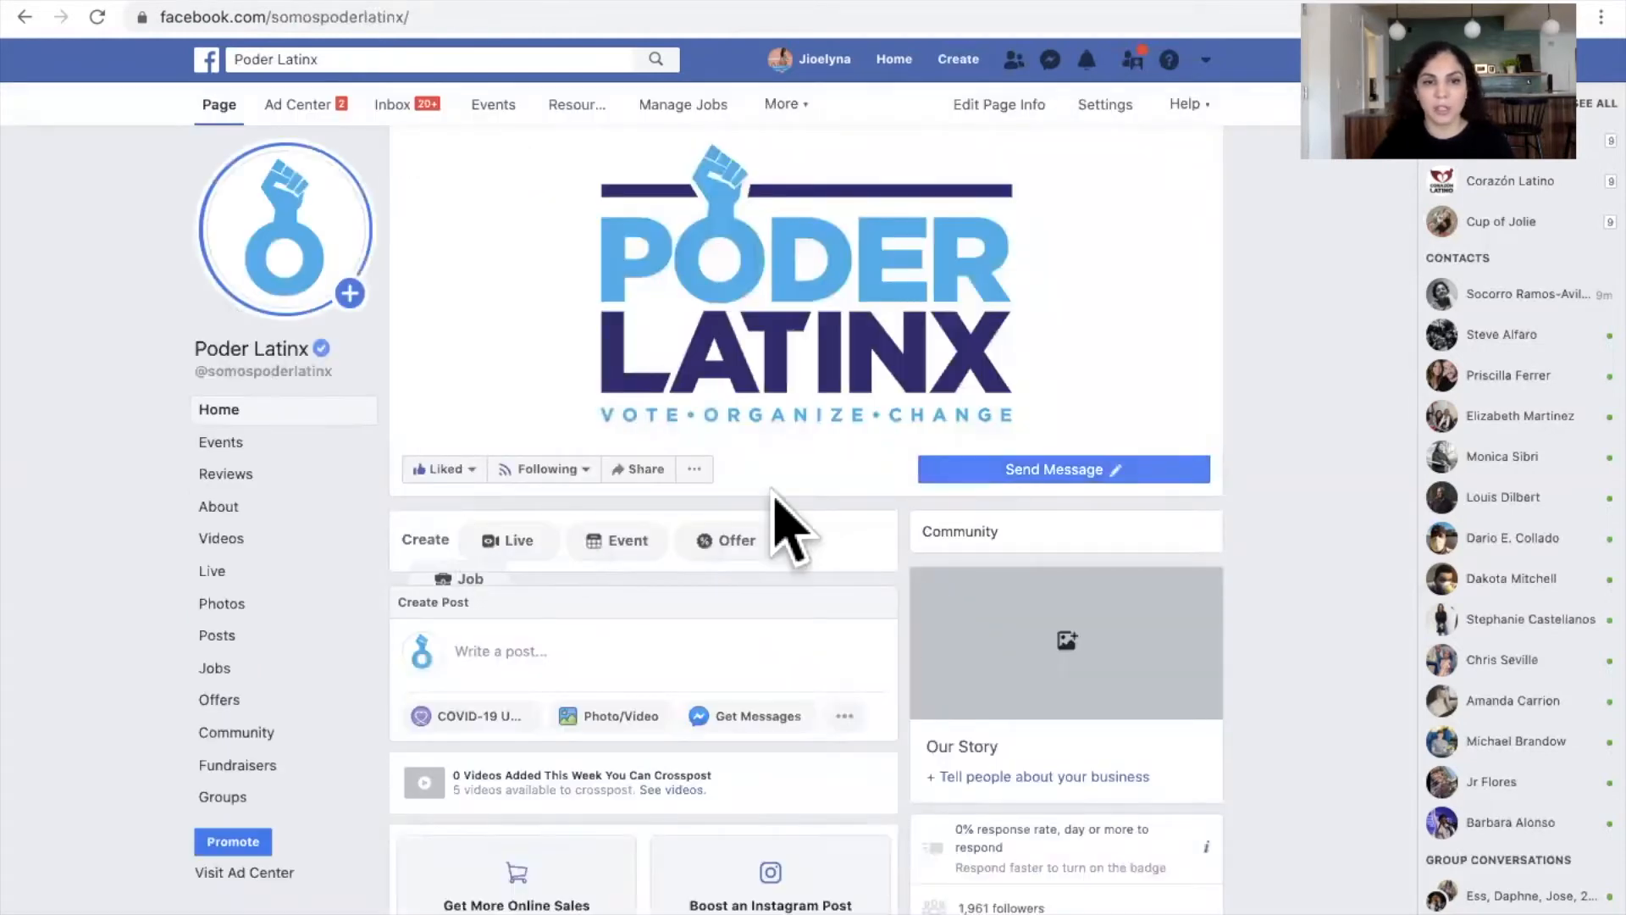
Step: Return to the news feed, then open the events section of the Poder Latinx page through its shortcut
left_click(891, 61)
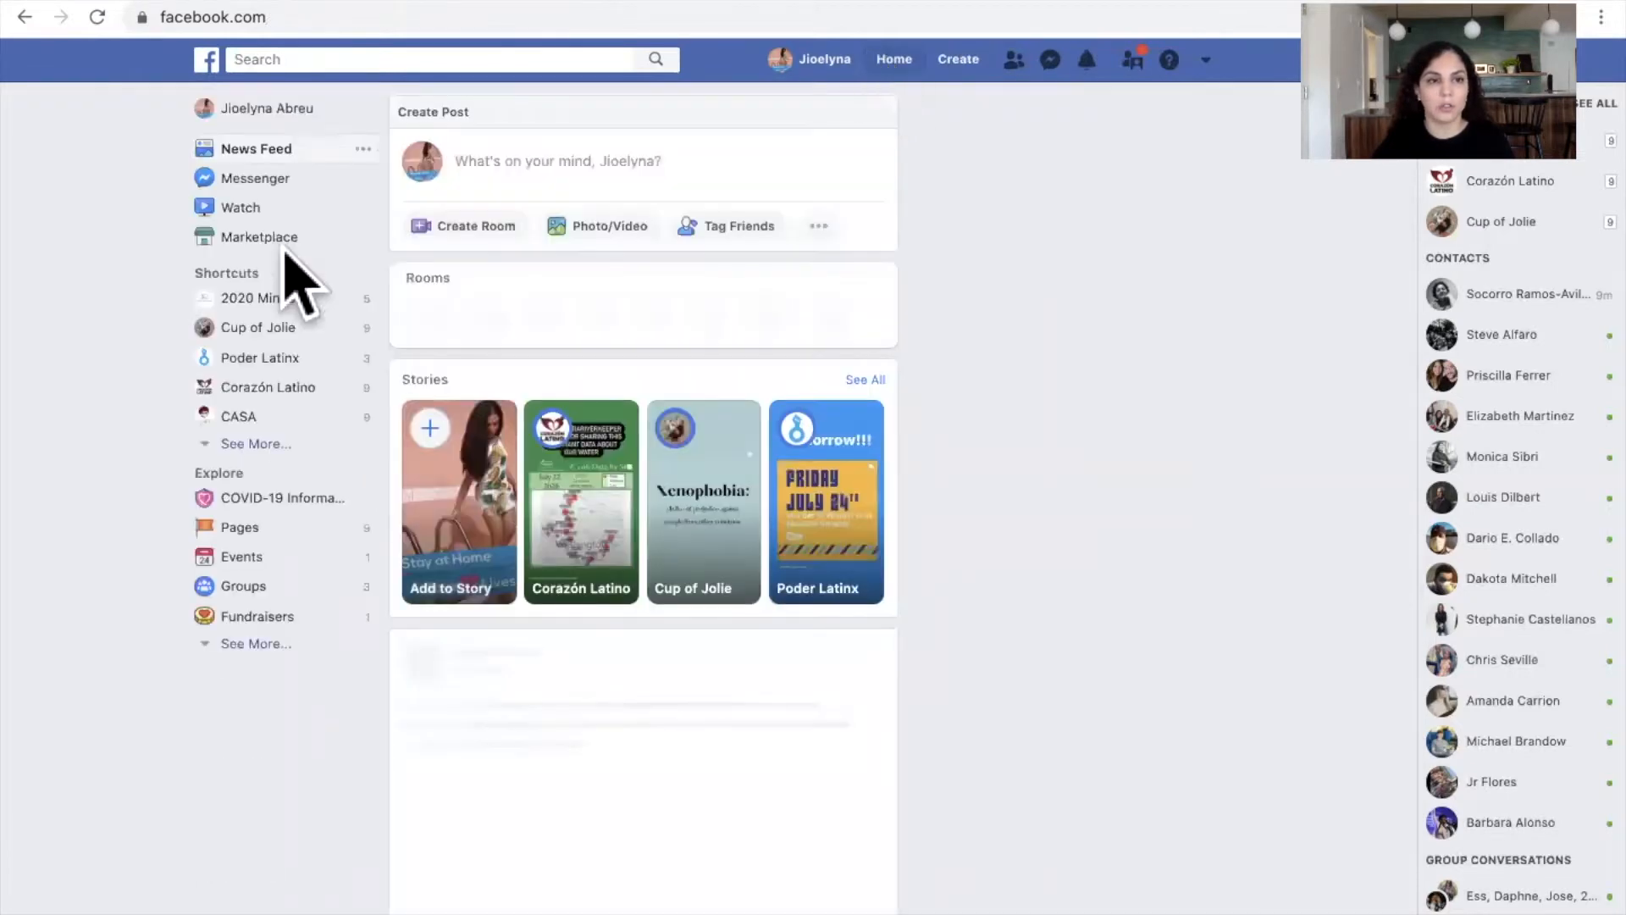
left_click(243, 361)
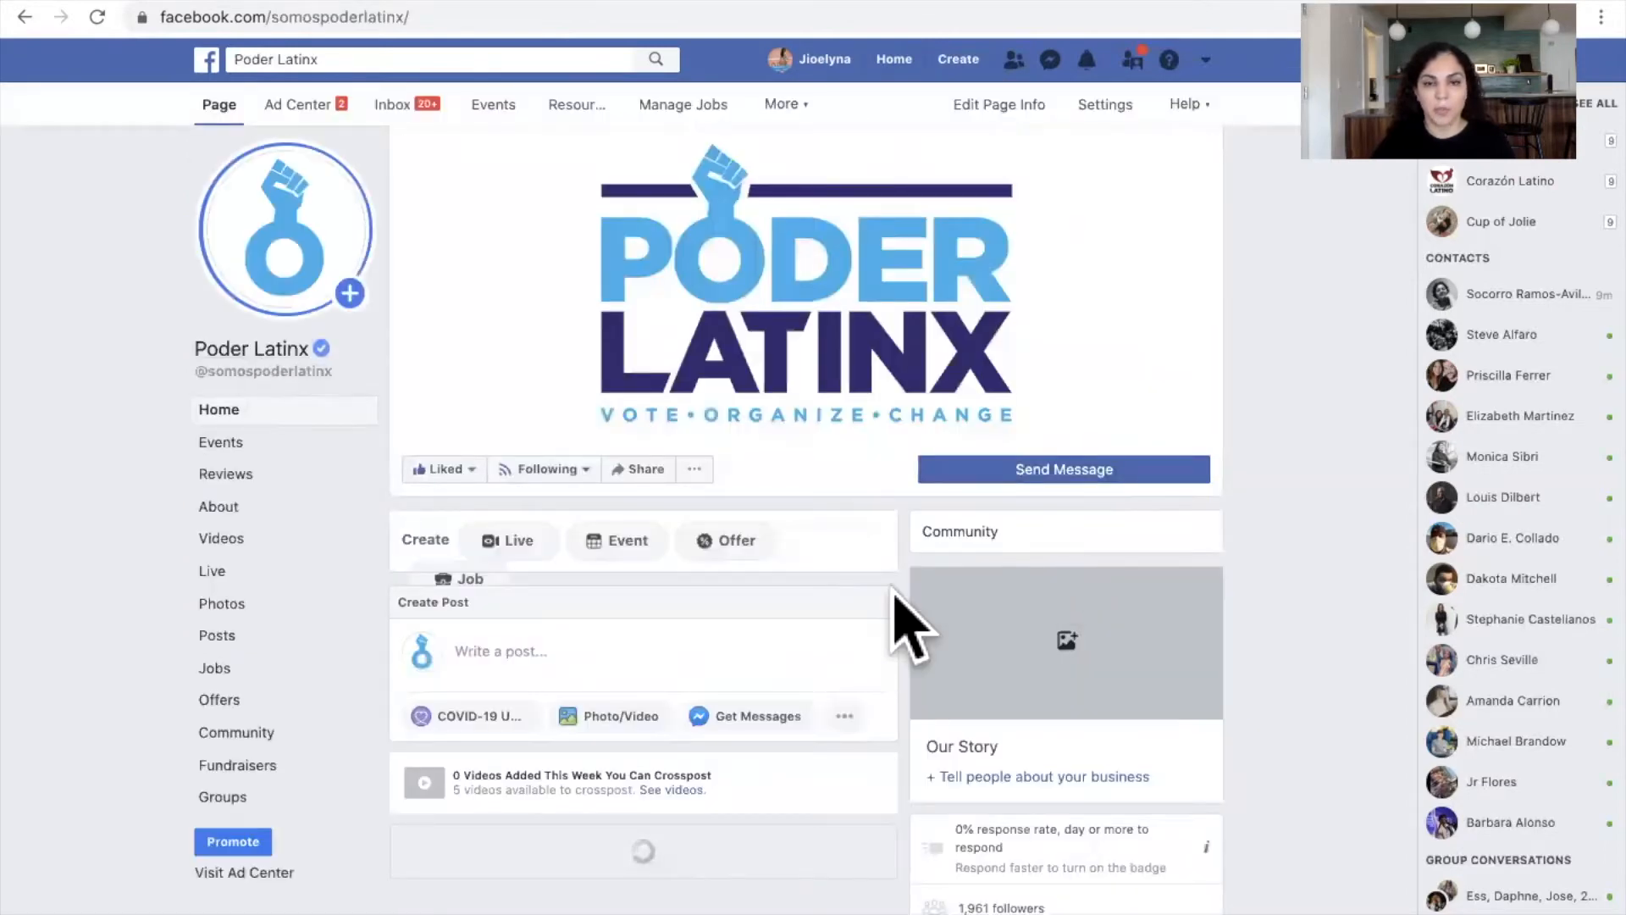
scroll(983, 537, "down", 2)
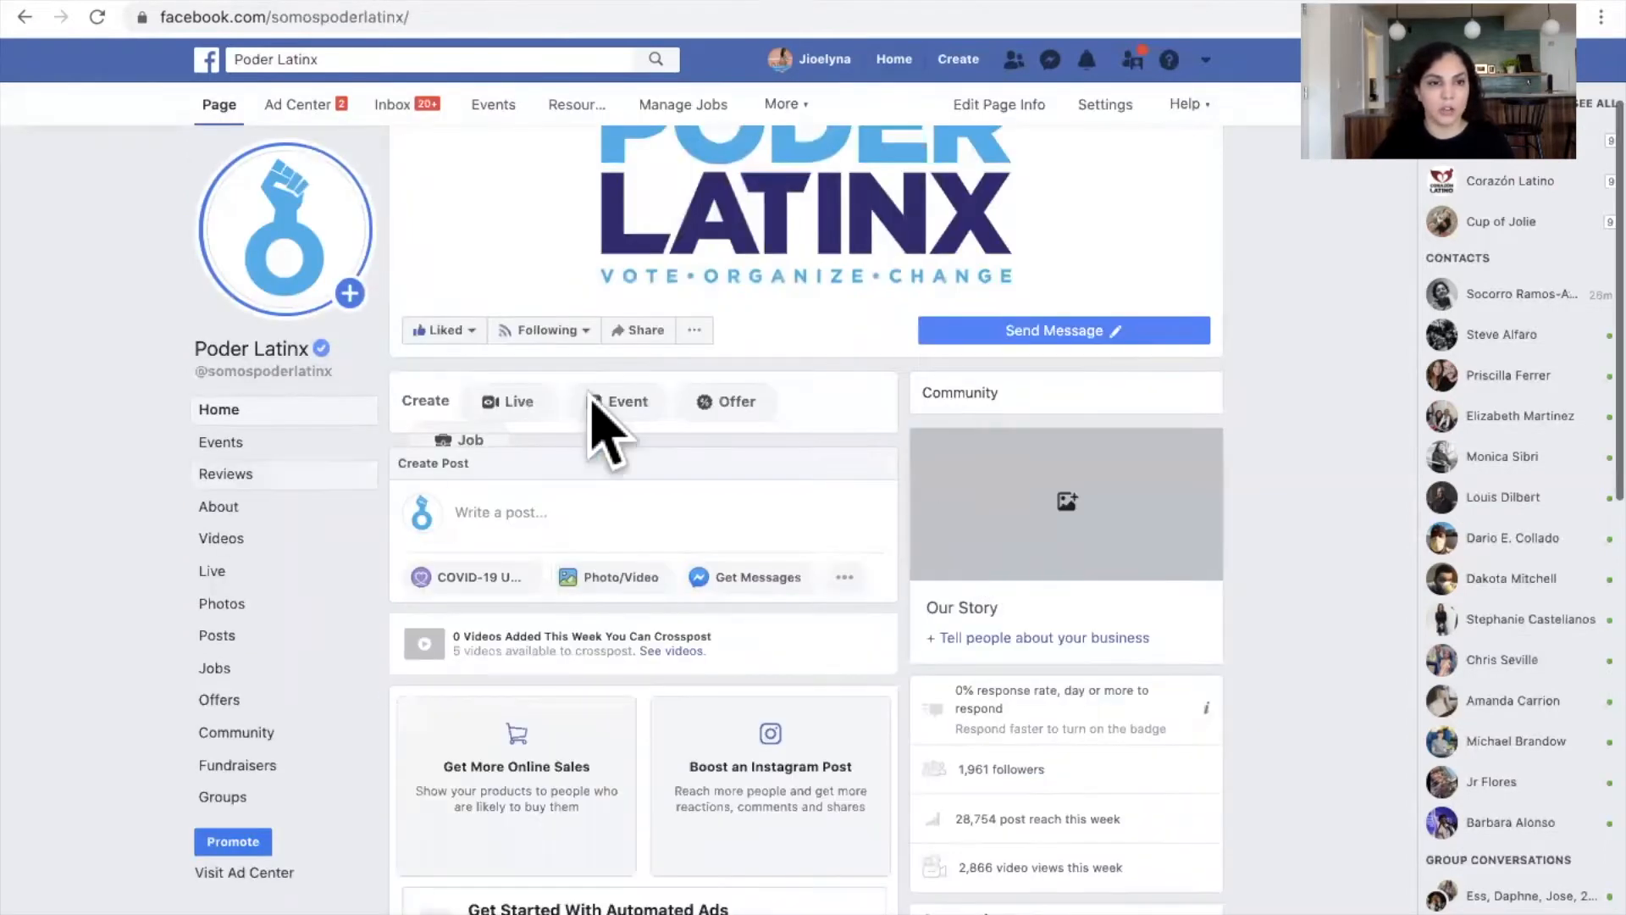
left_click(232, 446)
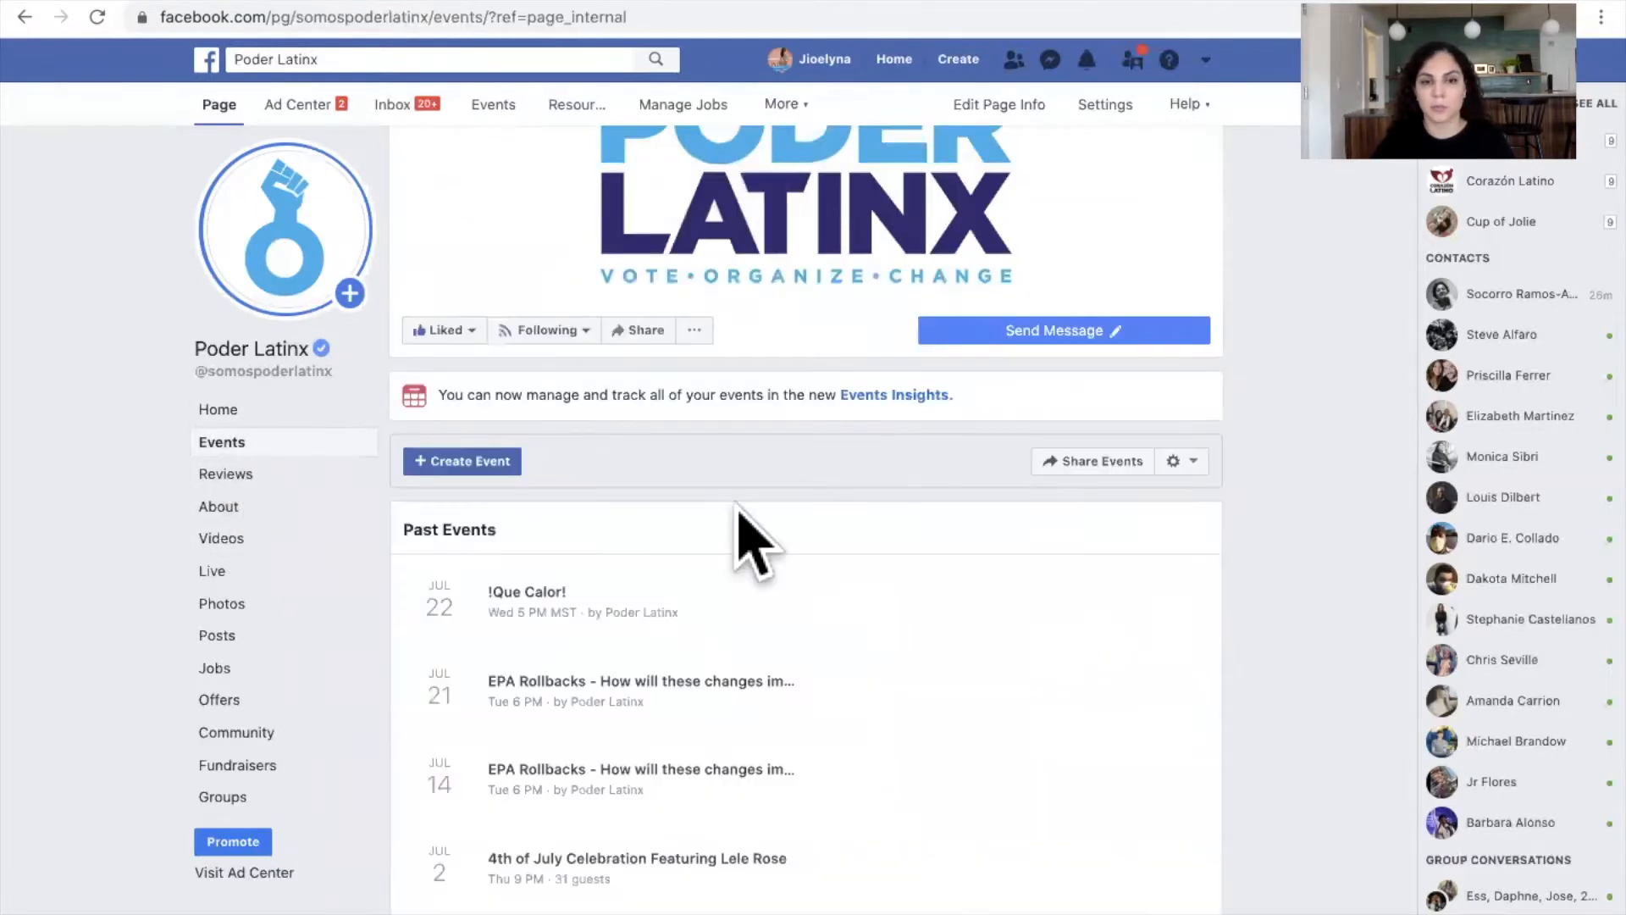
Step: Review the page's upcoming and past events and start creating a new event
scroll(904, 635, "down", 10)
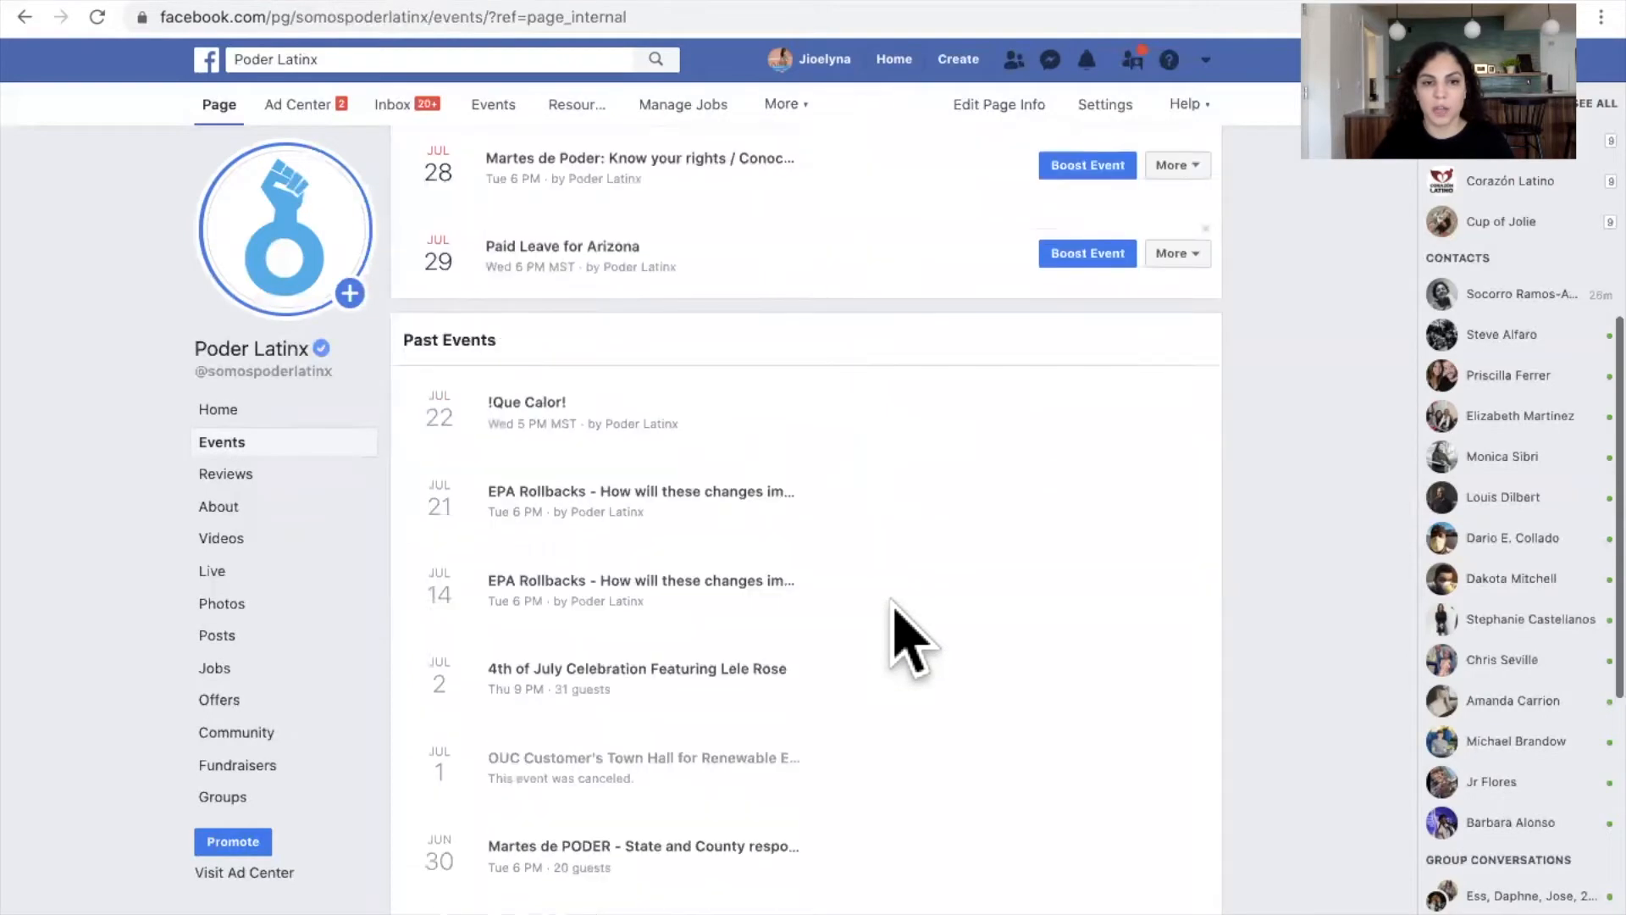
scroll(910, 641, "down", 4)
scroll(905, 644, "up", 8)
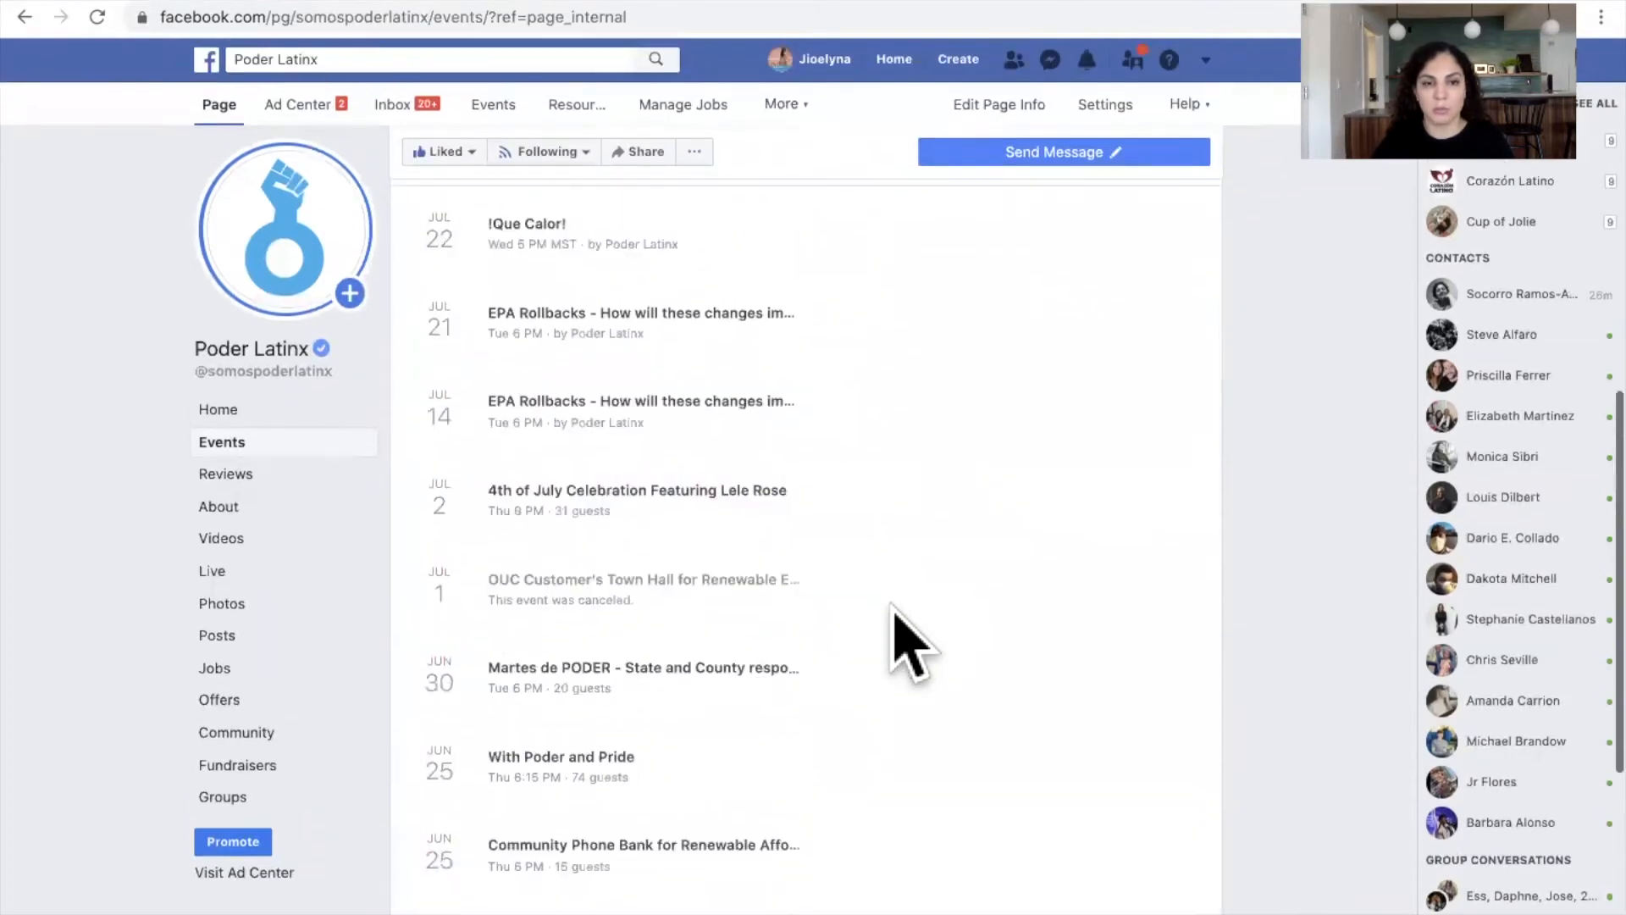
scroll(906, 648, "up", 8)
scroll(897, 651, "down", 4)
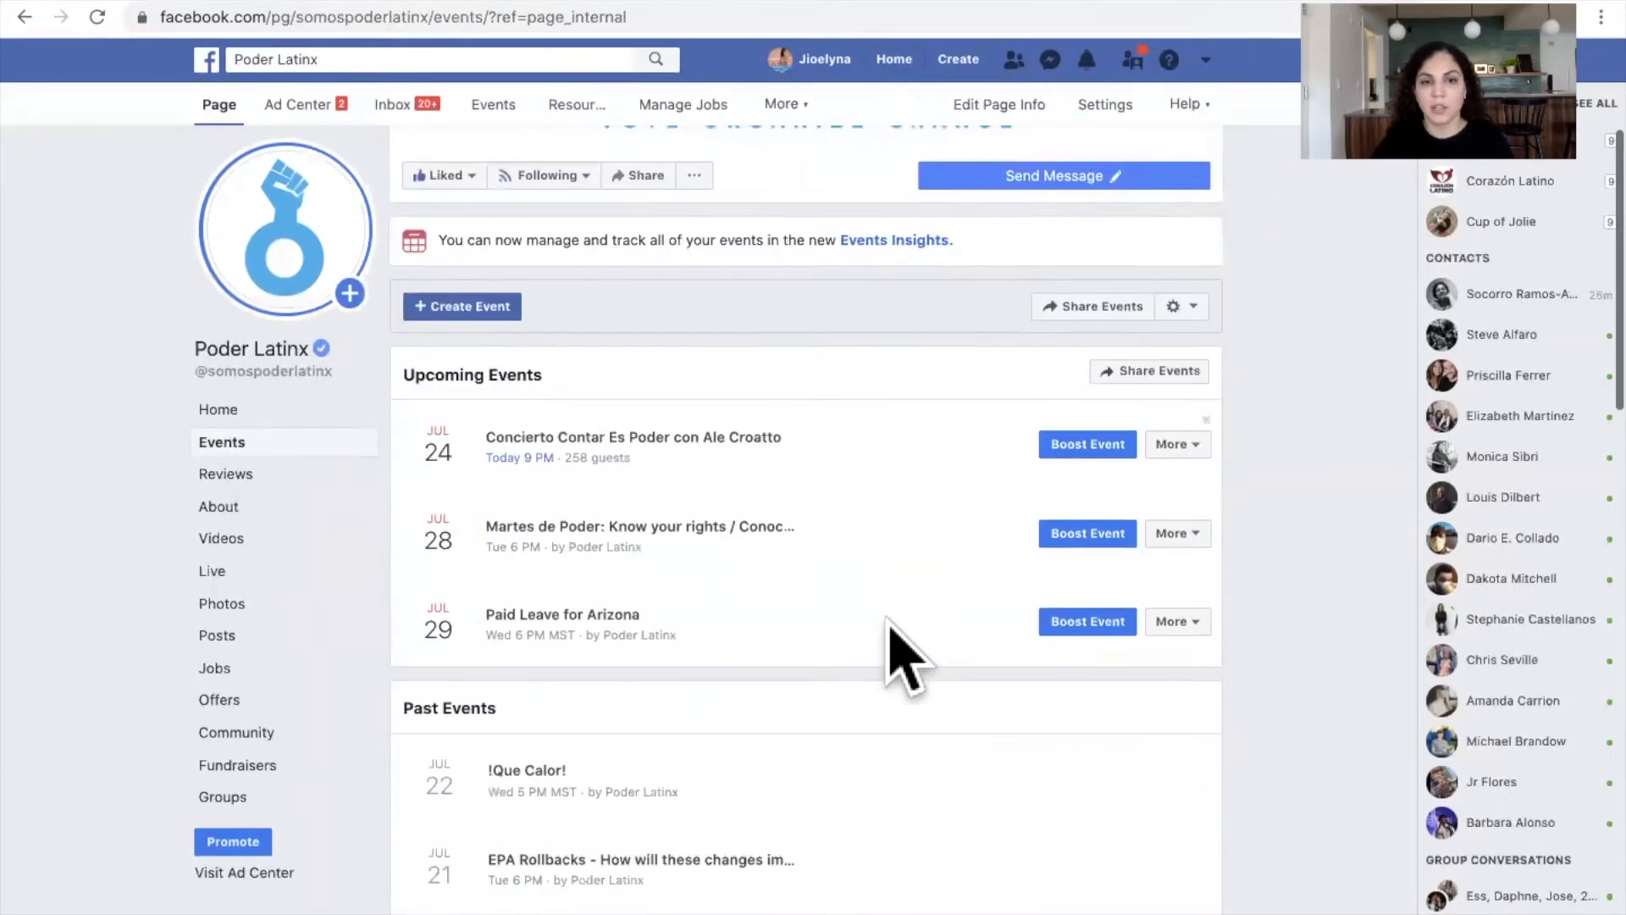
scroll(897, 501, "up", 2)
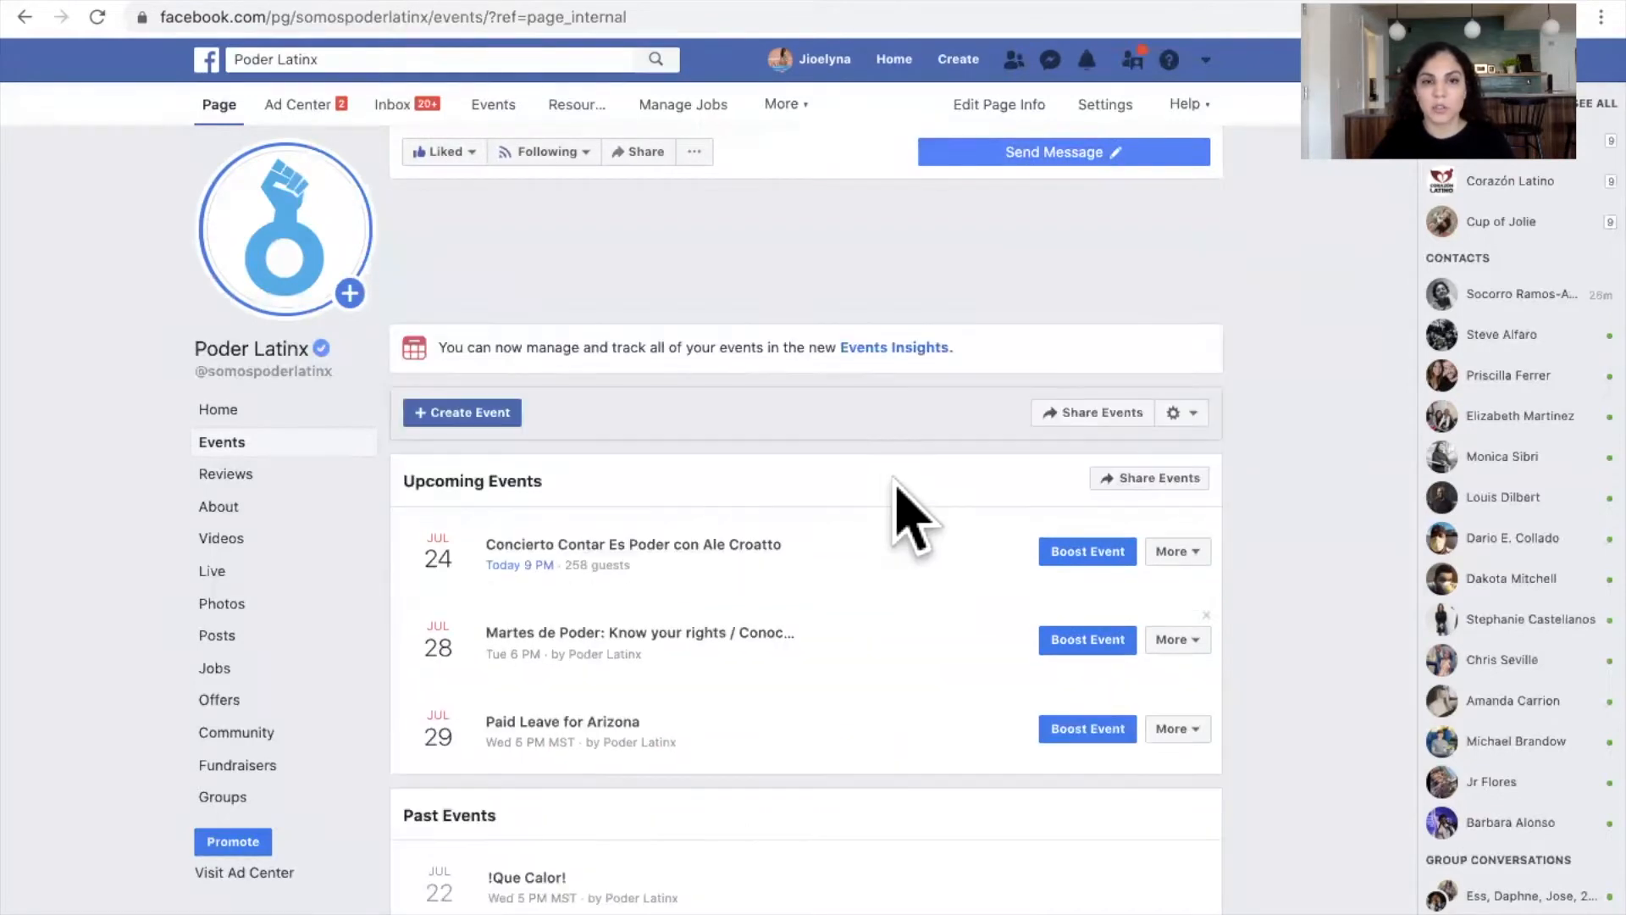
left_click(461, 413)
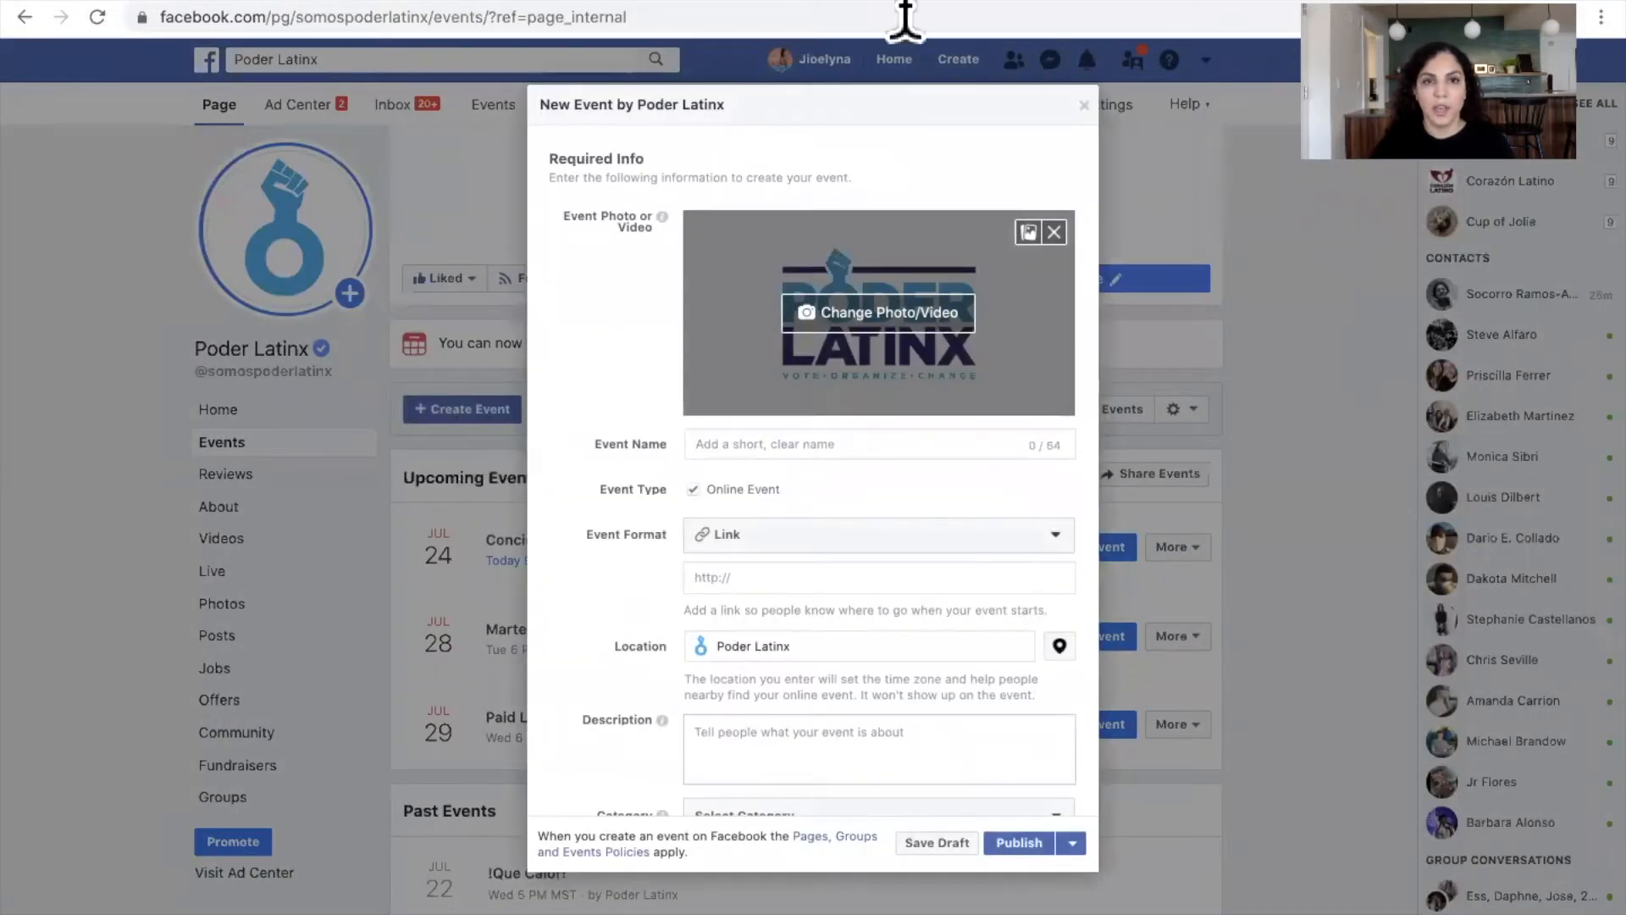
Step: Switch to the Google Docs file "Pride-Facebook Event & Social Media Details" and examine the event details, description and agenda
left_click(682, 2)
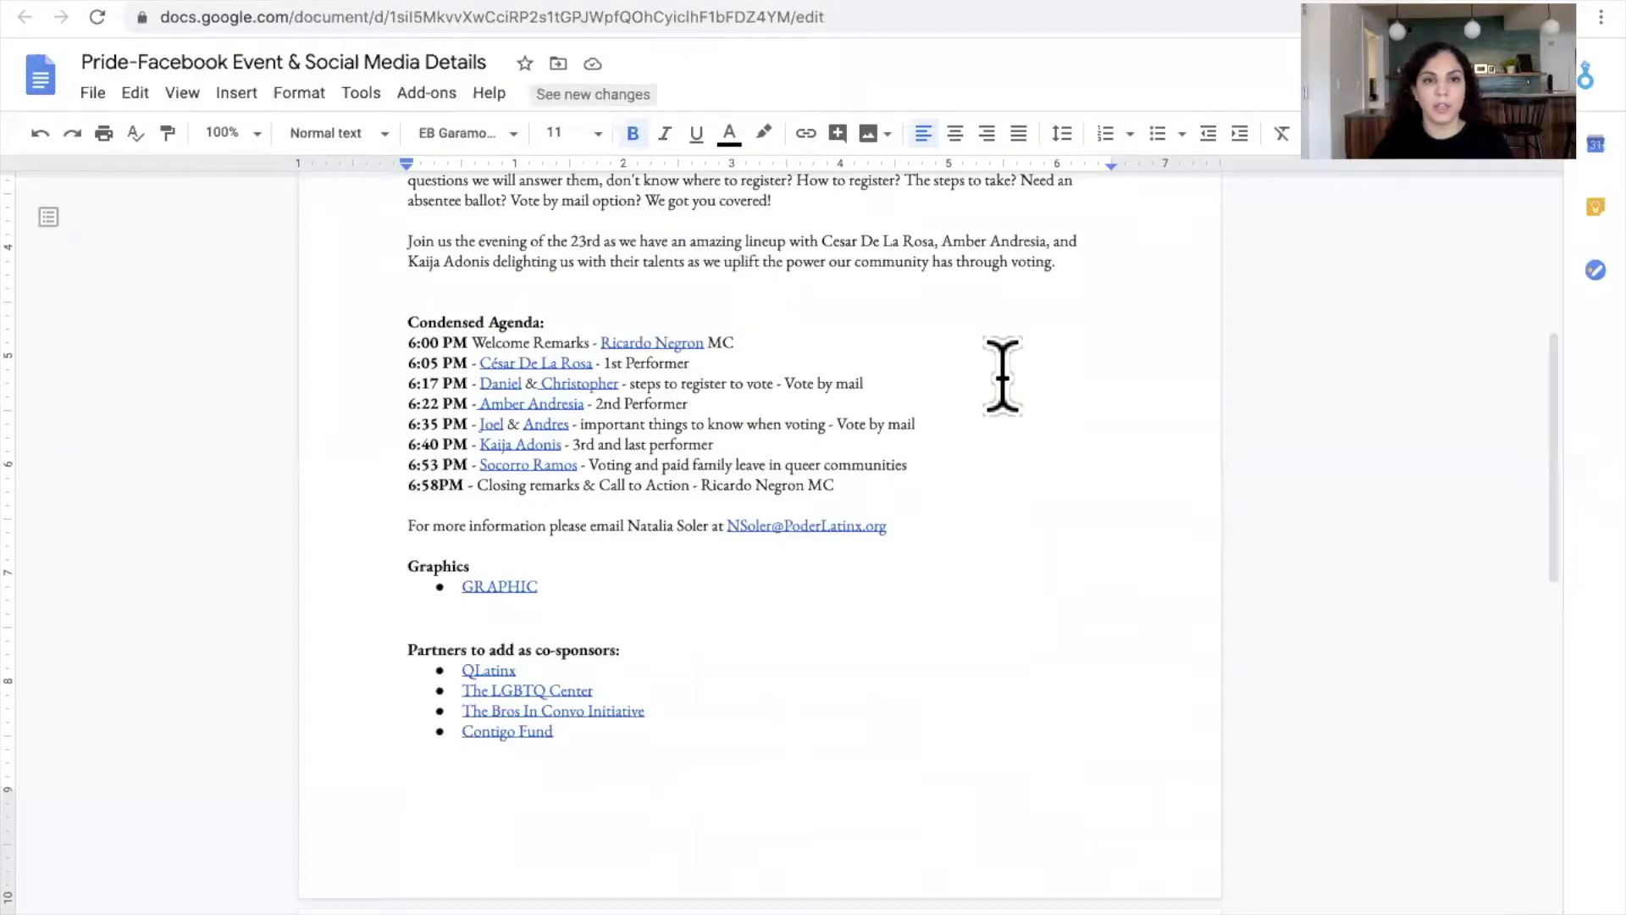
scroll(1003, 377, "up", 6)
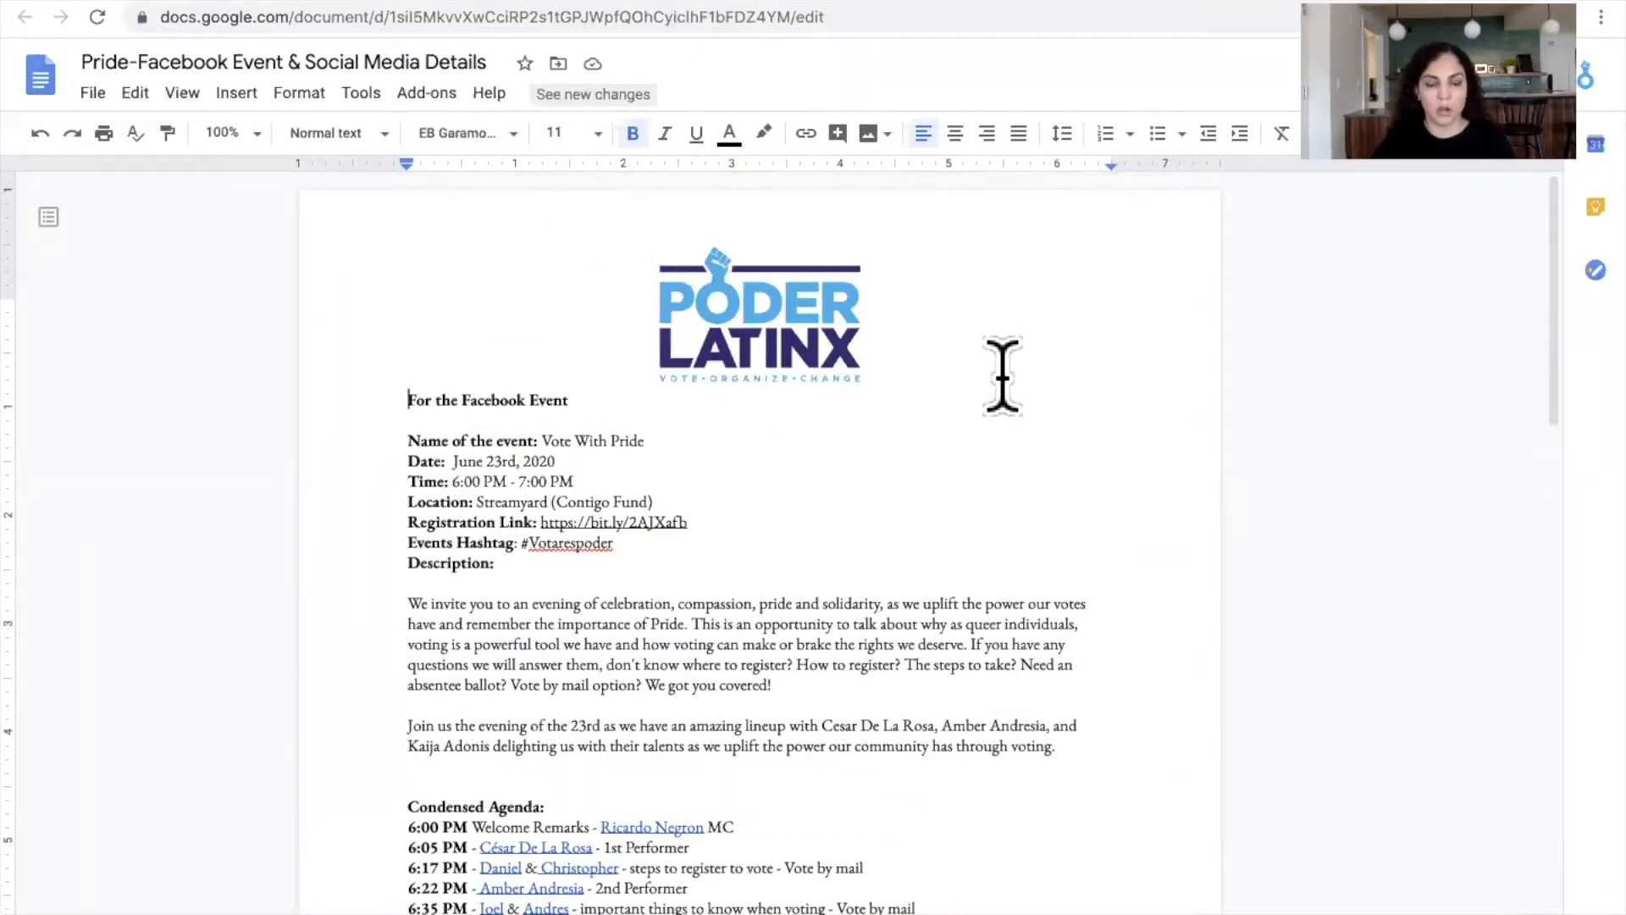
scroll(1003, 377, "down", 3)
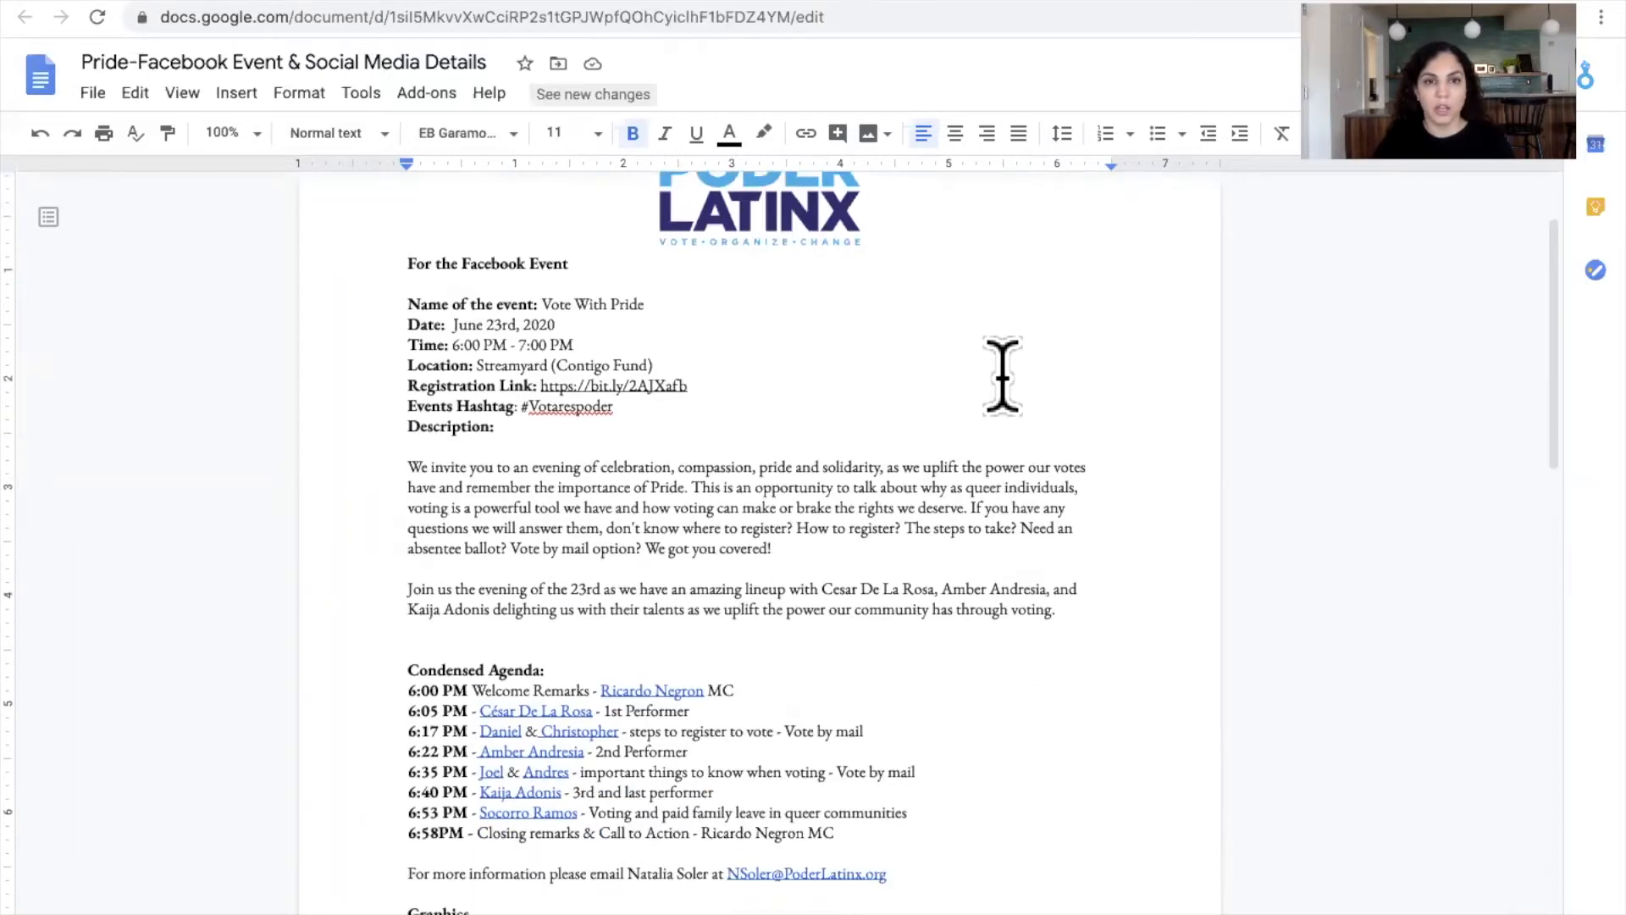
scroll(1003, 377, "up", 3)
scroll(1003, 377, "down", 2)
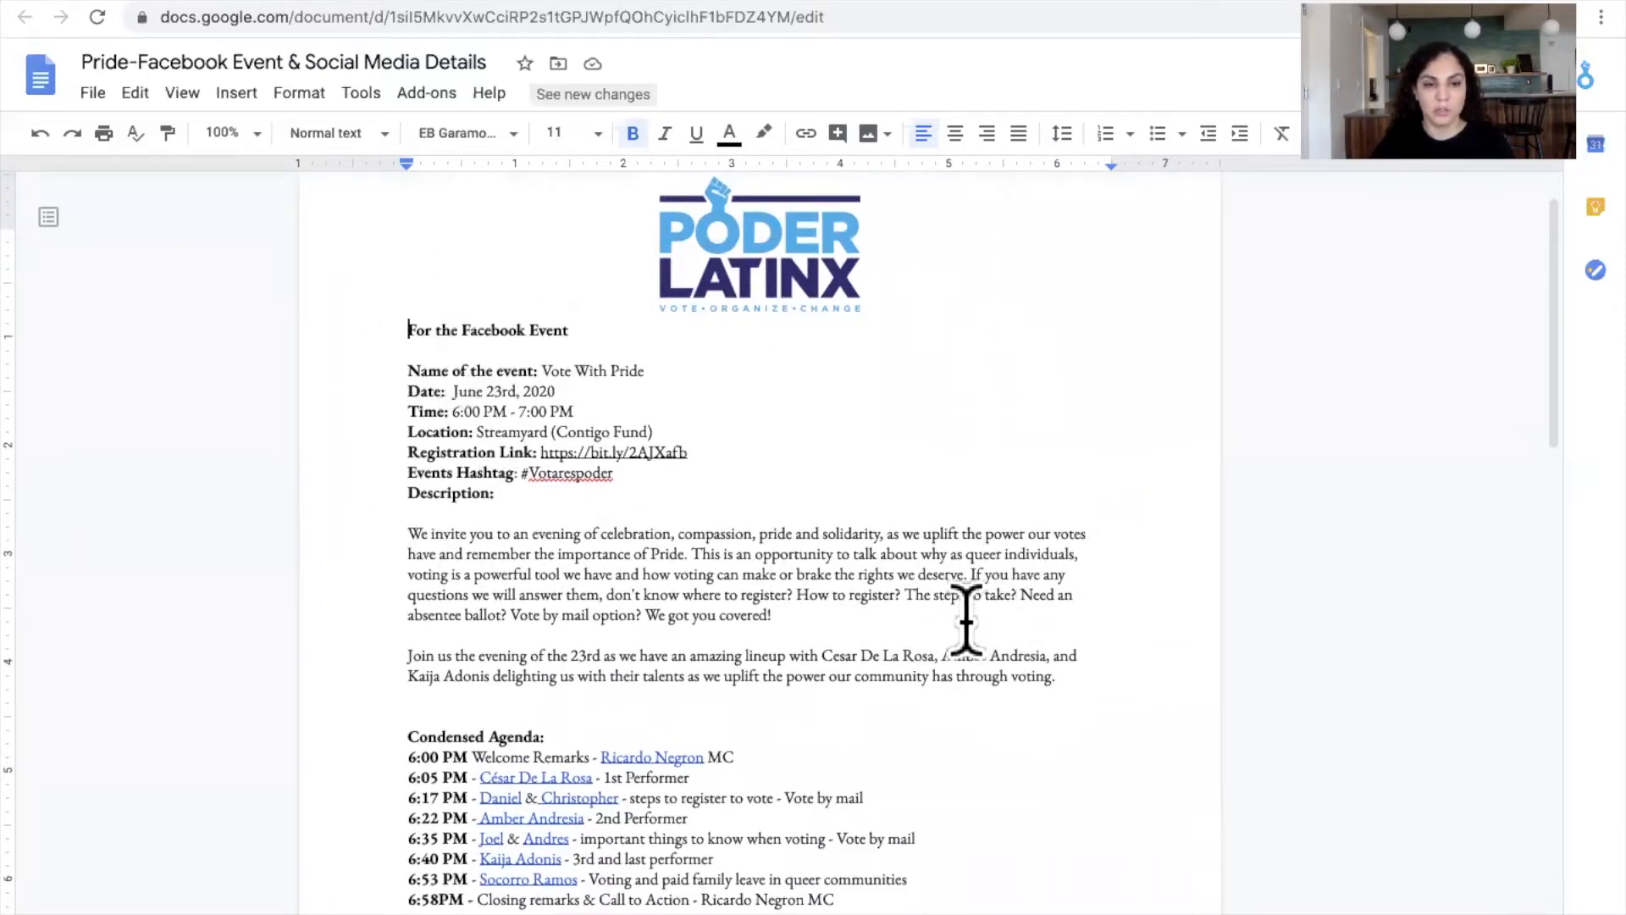
scroll(966, 623, "down", 1)
scroll(966, 623, "down", 3)
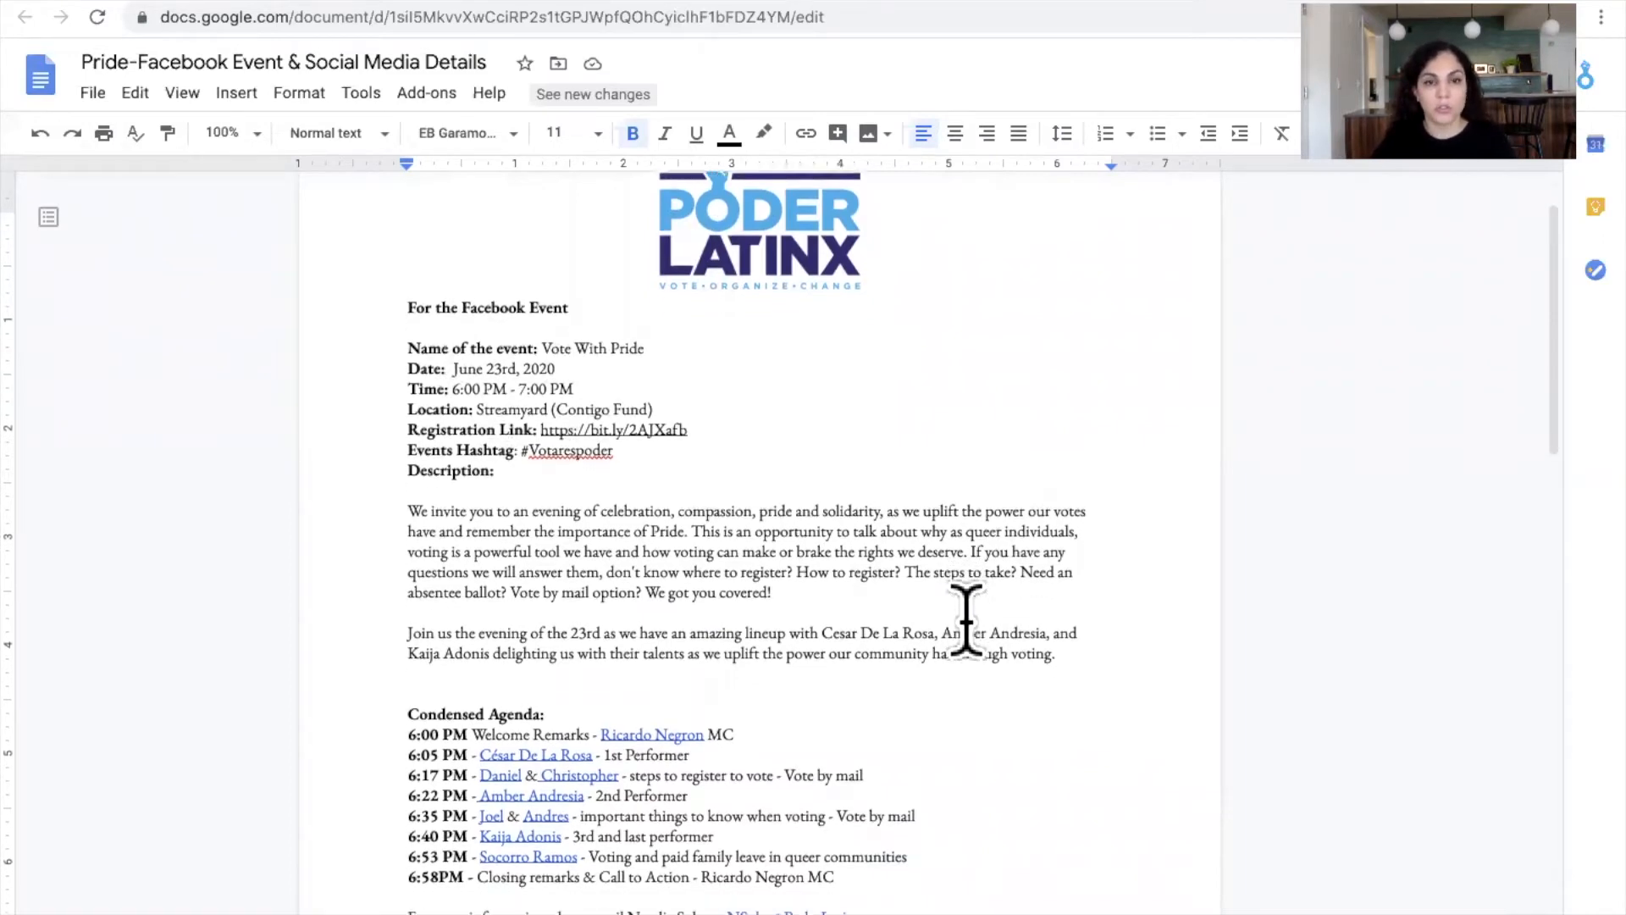
scroll(967, 623, "up", 5)
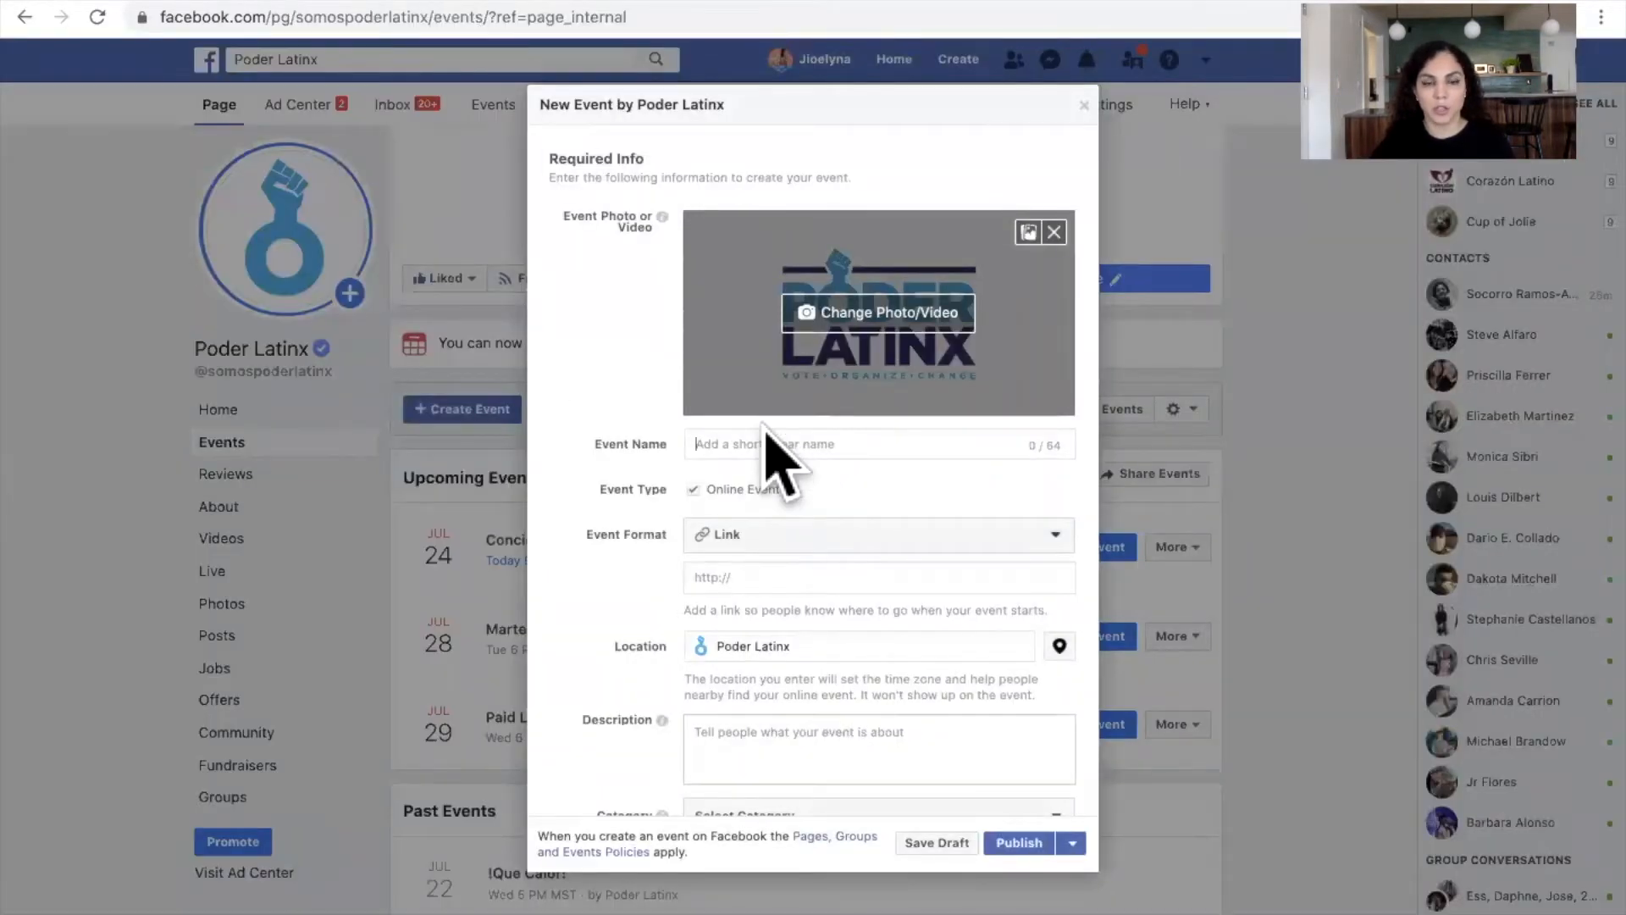
Step: Copy the event name "Vote With Pride" from the Google Docs file into the new Facebook event's name
left_click(695, 0)
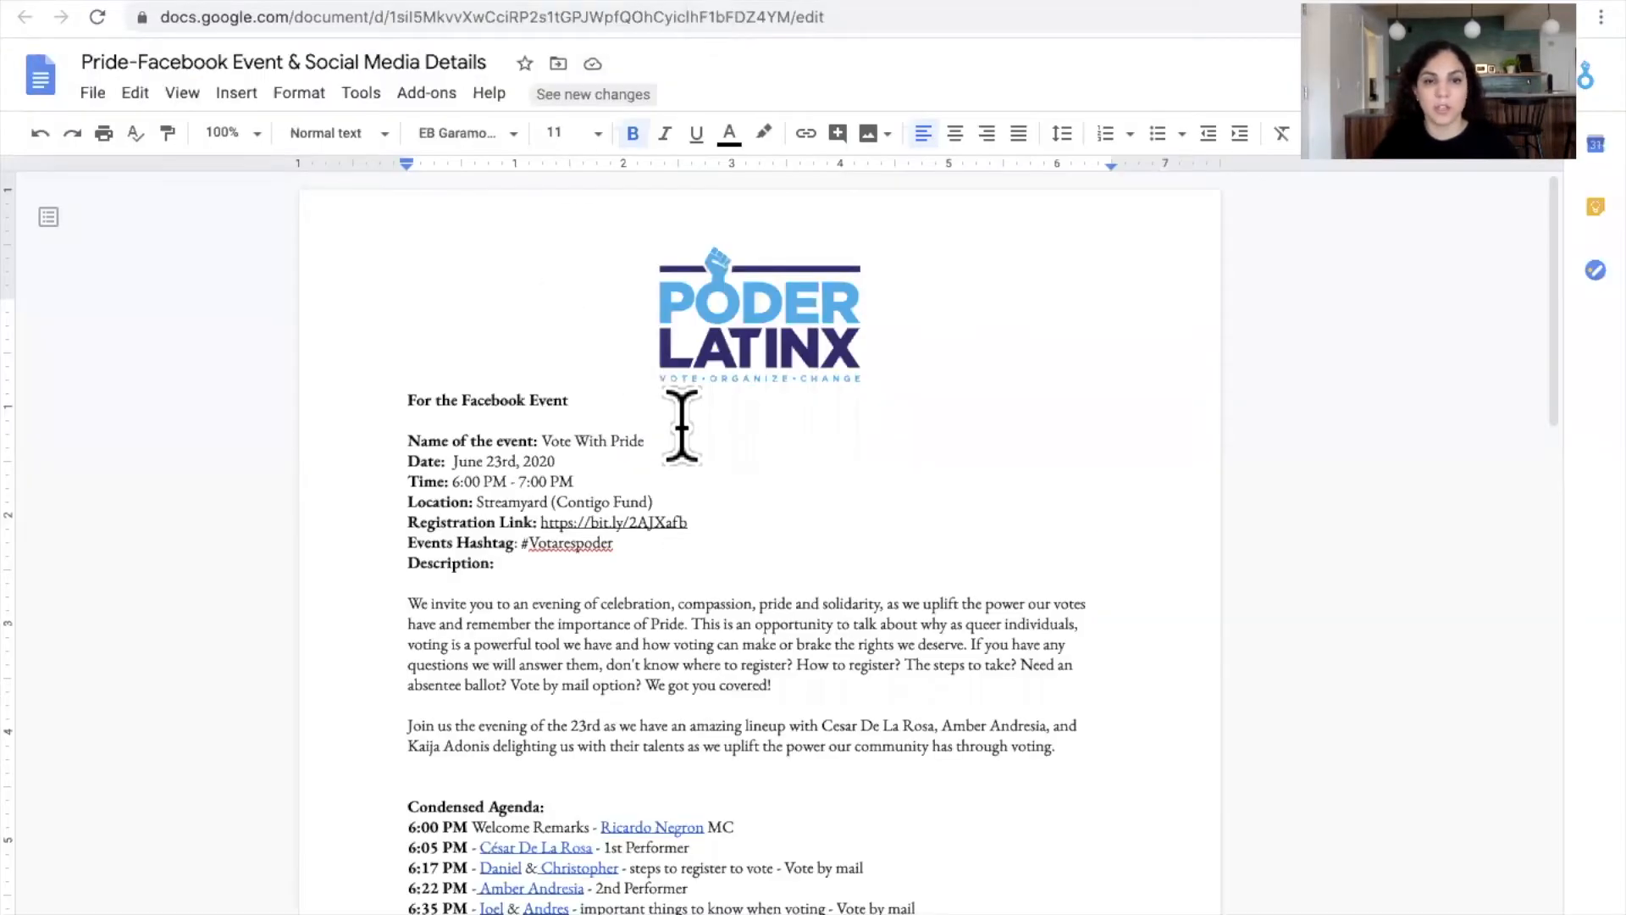
left_click_drag(682, 432, 550, 437)
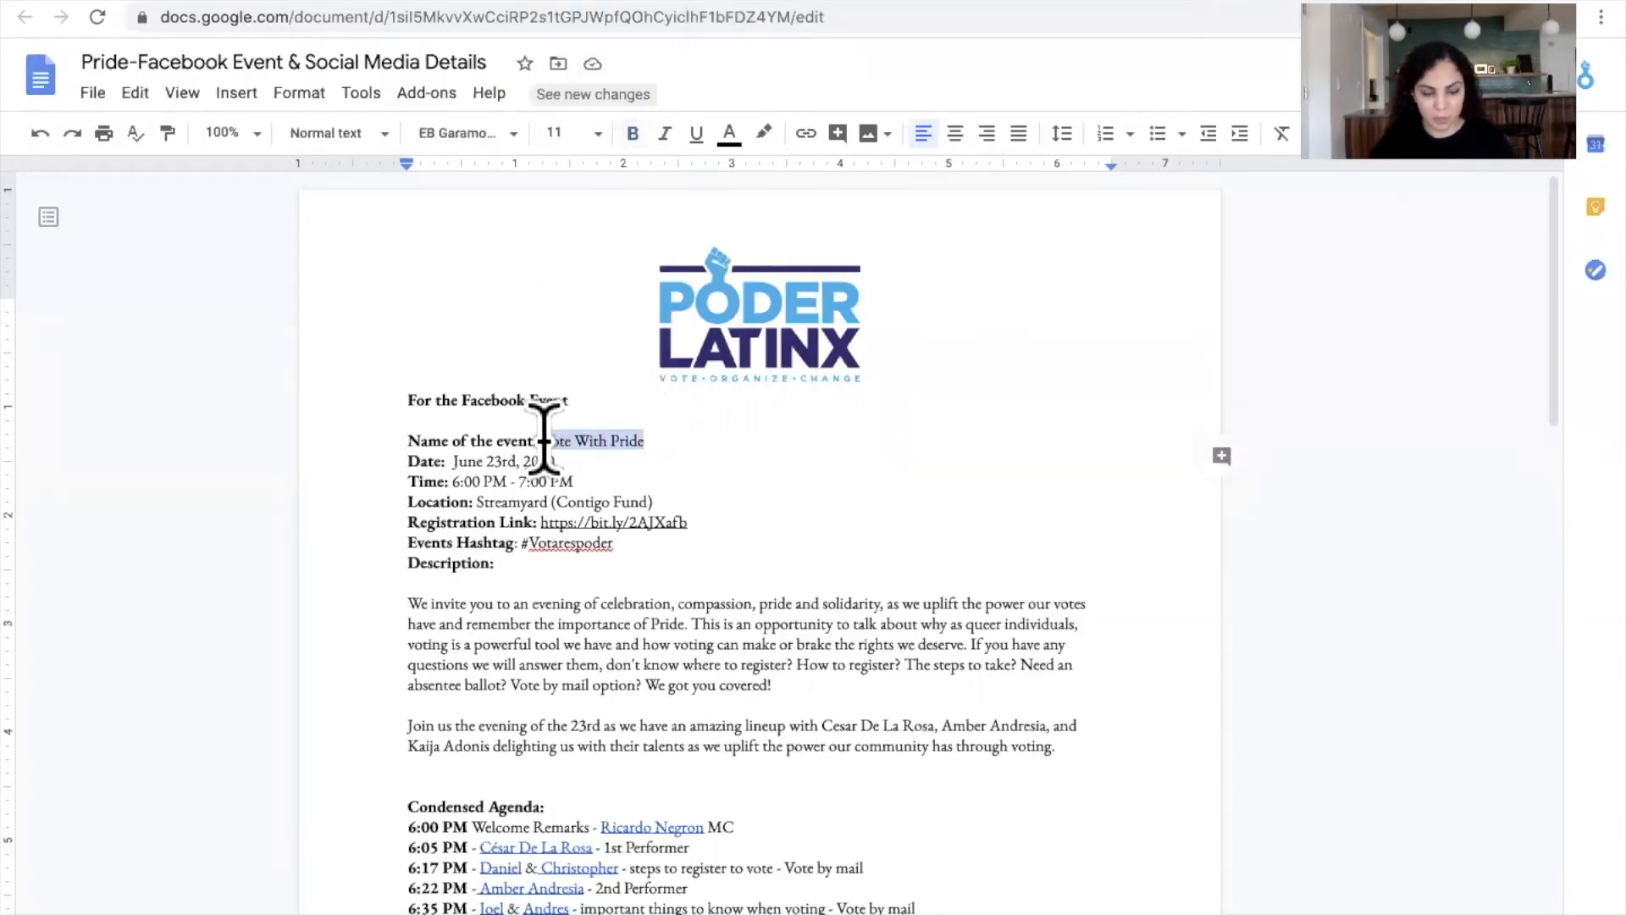
left_click_drag(545, 439, 541, 441)
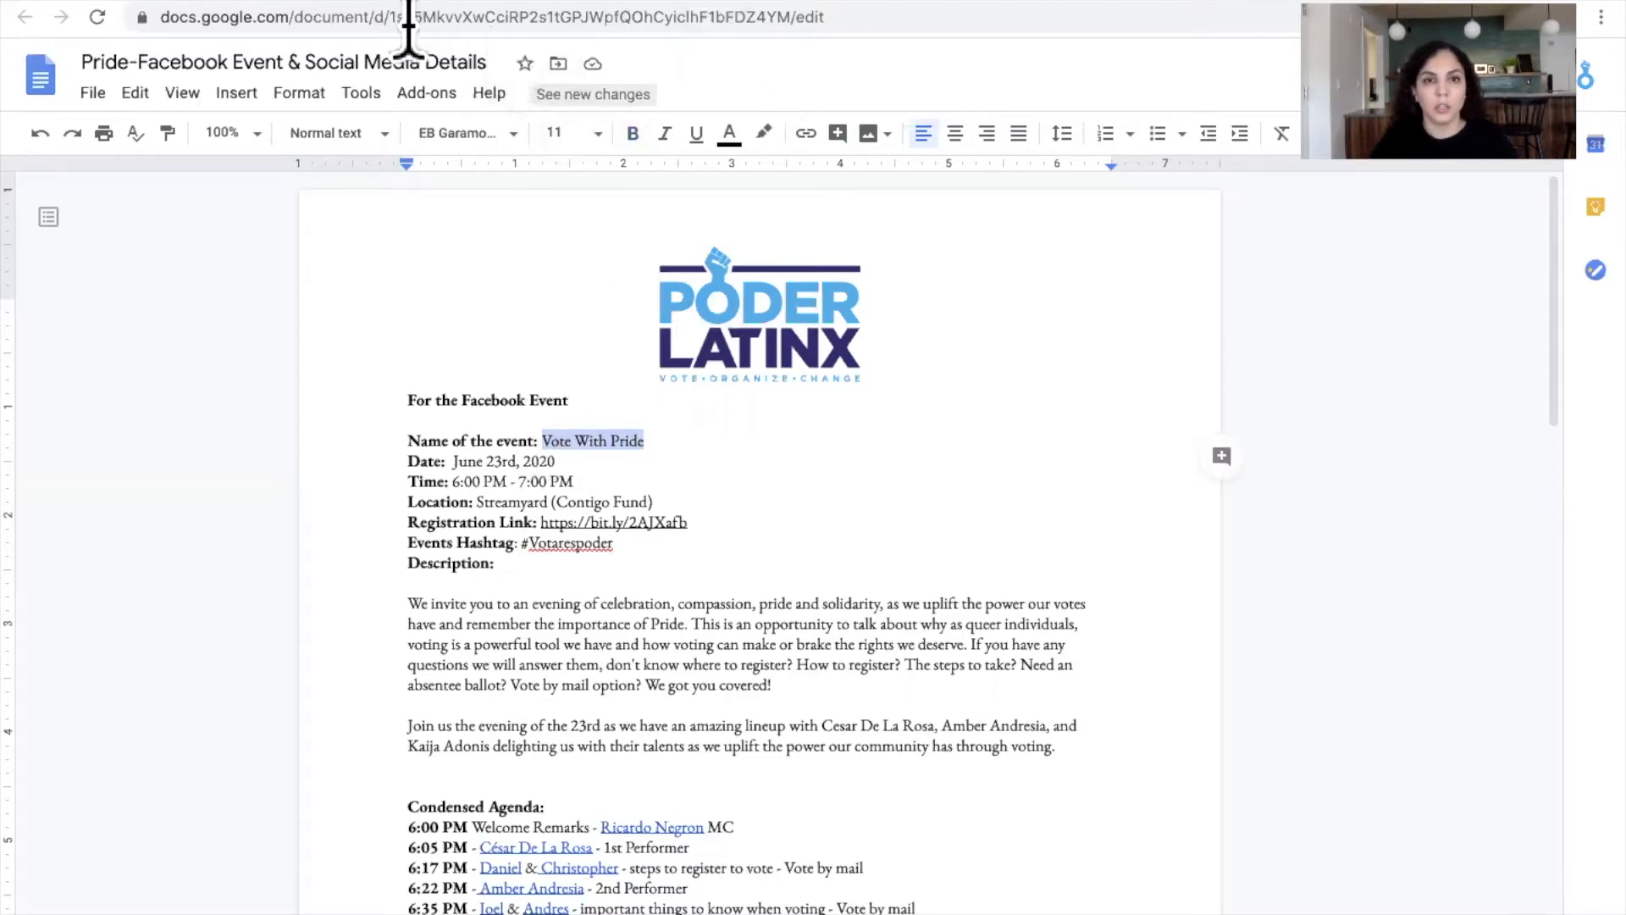
left_click(370, 2)
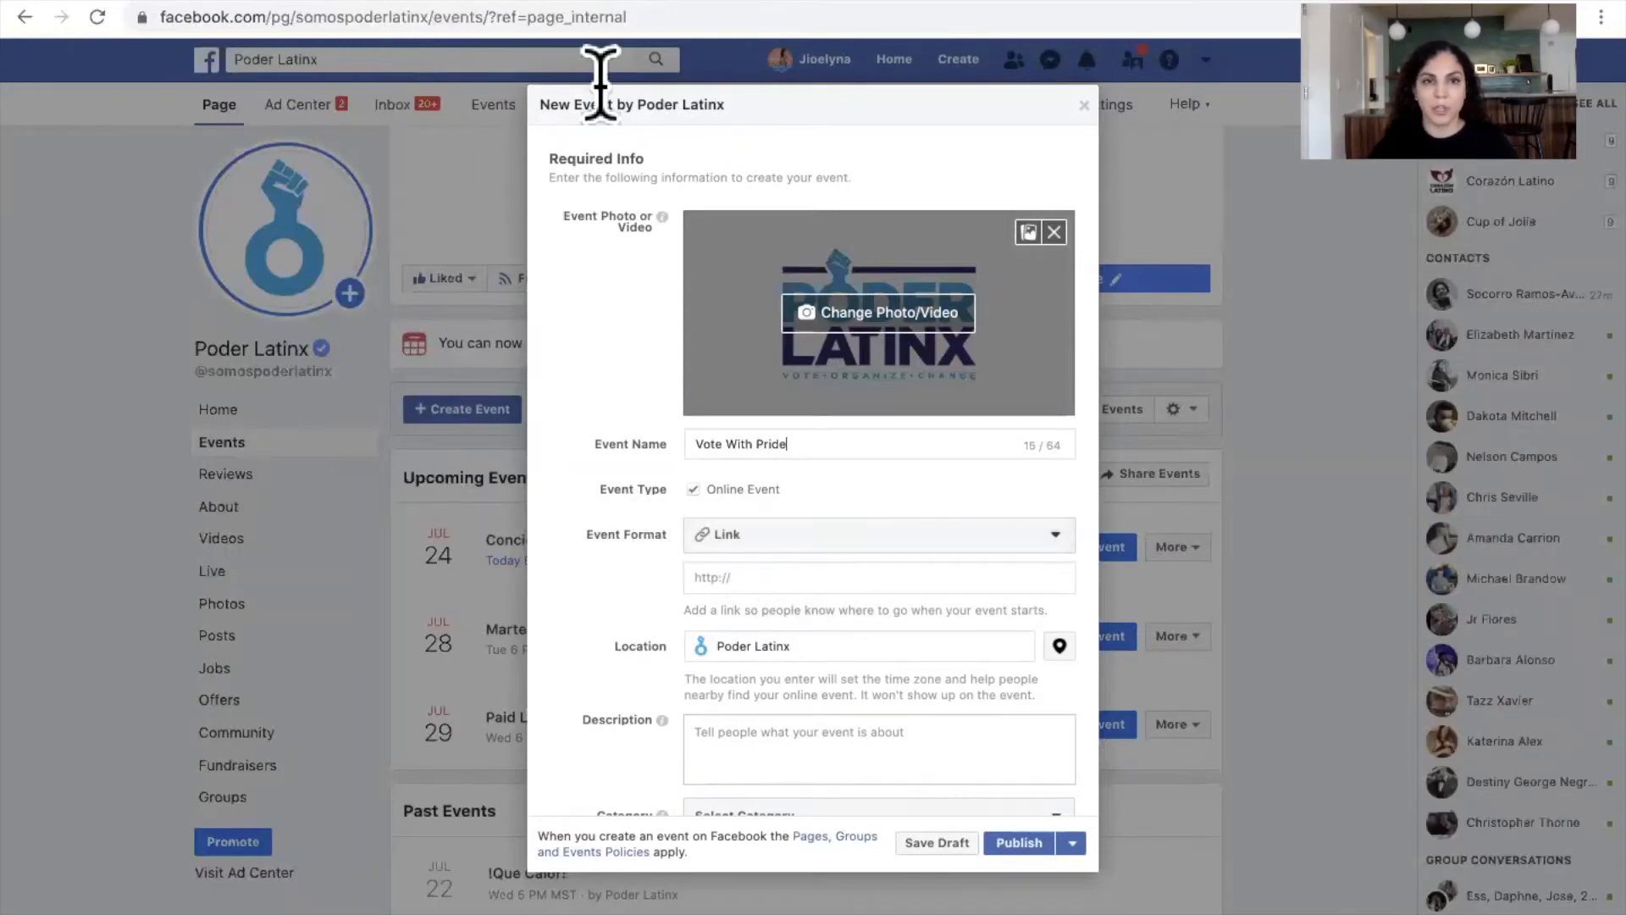
left_click(780, 4)
scroll(819, 611, "down", 1)
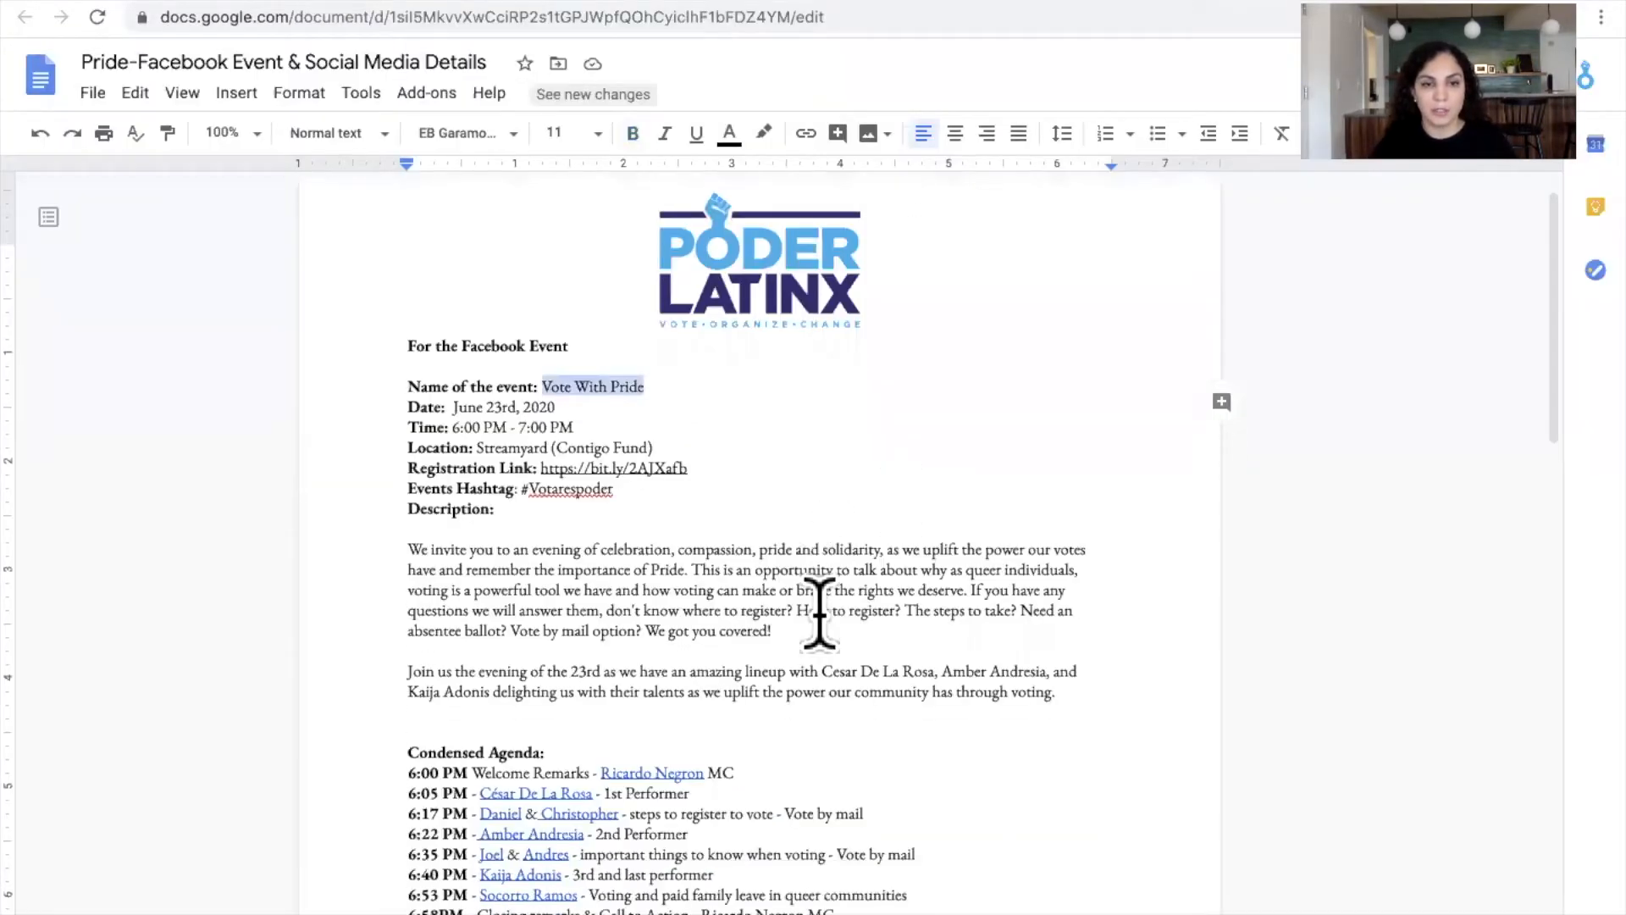
scroll(819, 611, "down", 1)
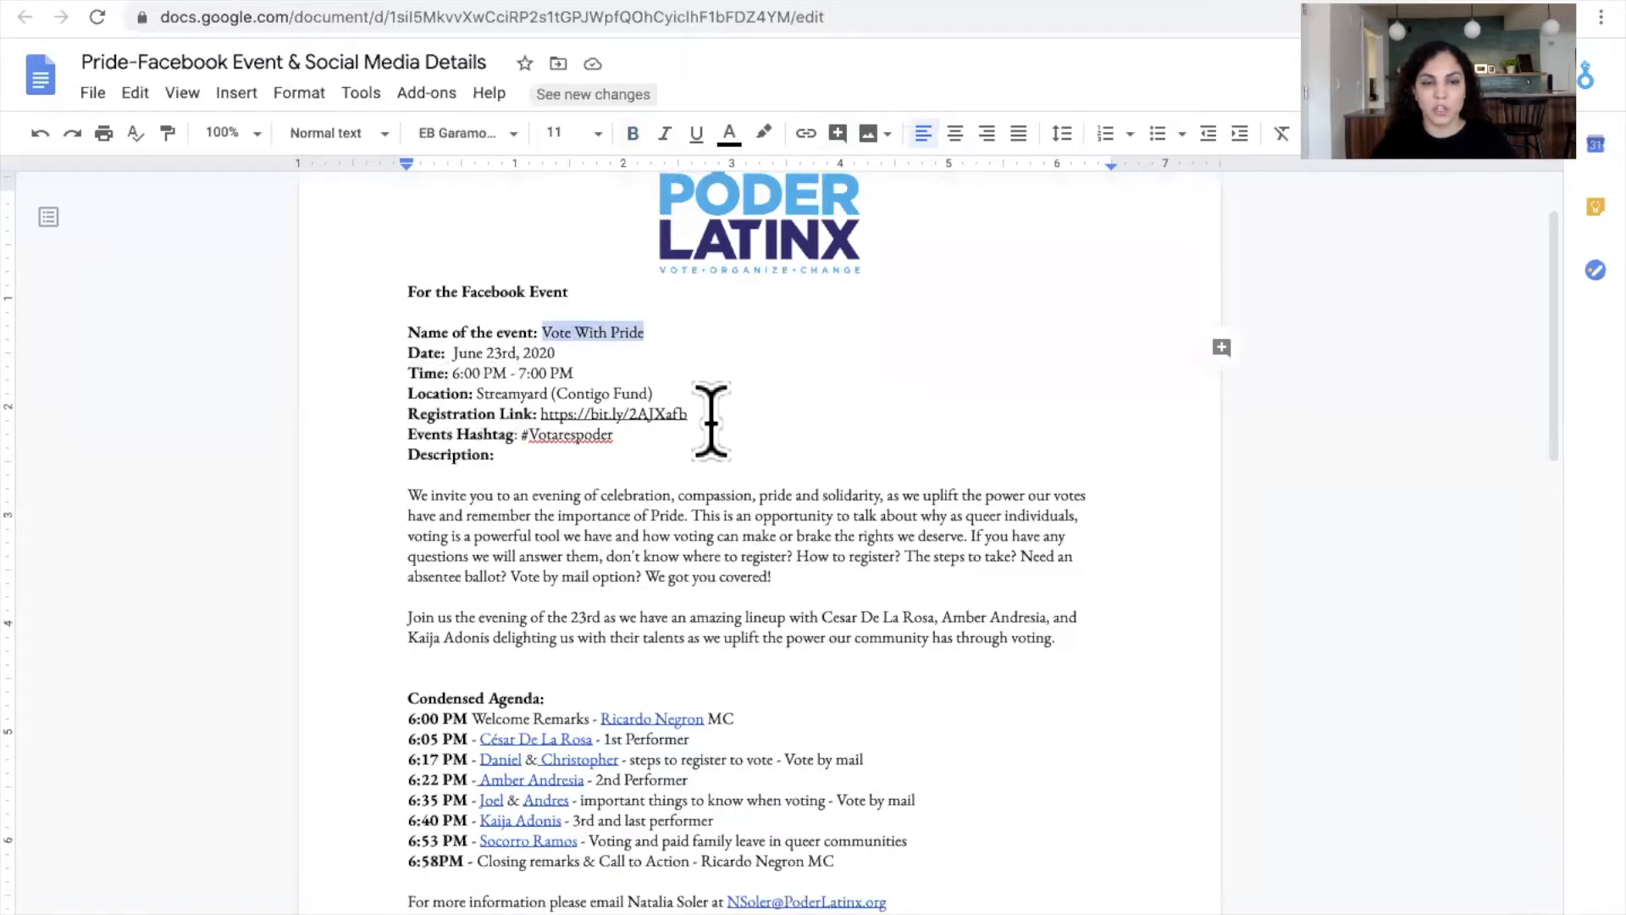
left_click_drag(712, 421, 582, 421)
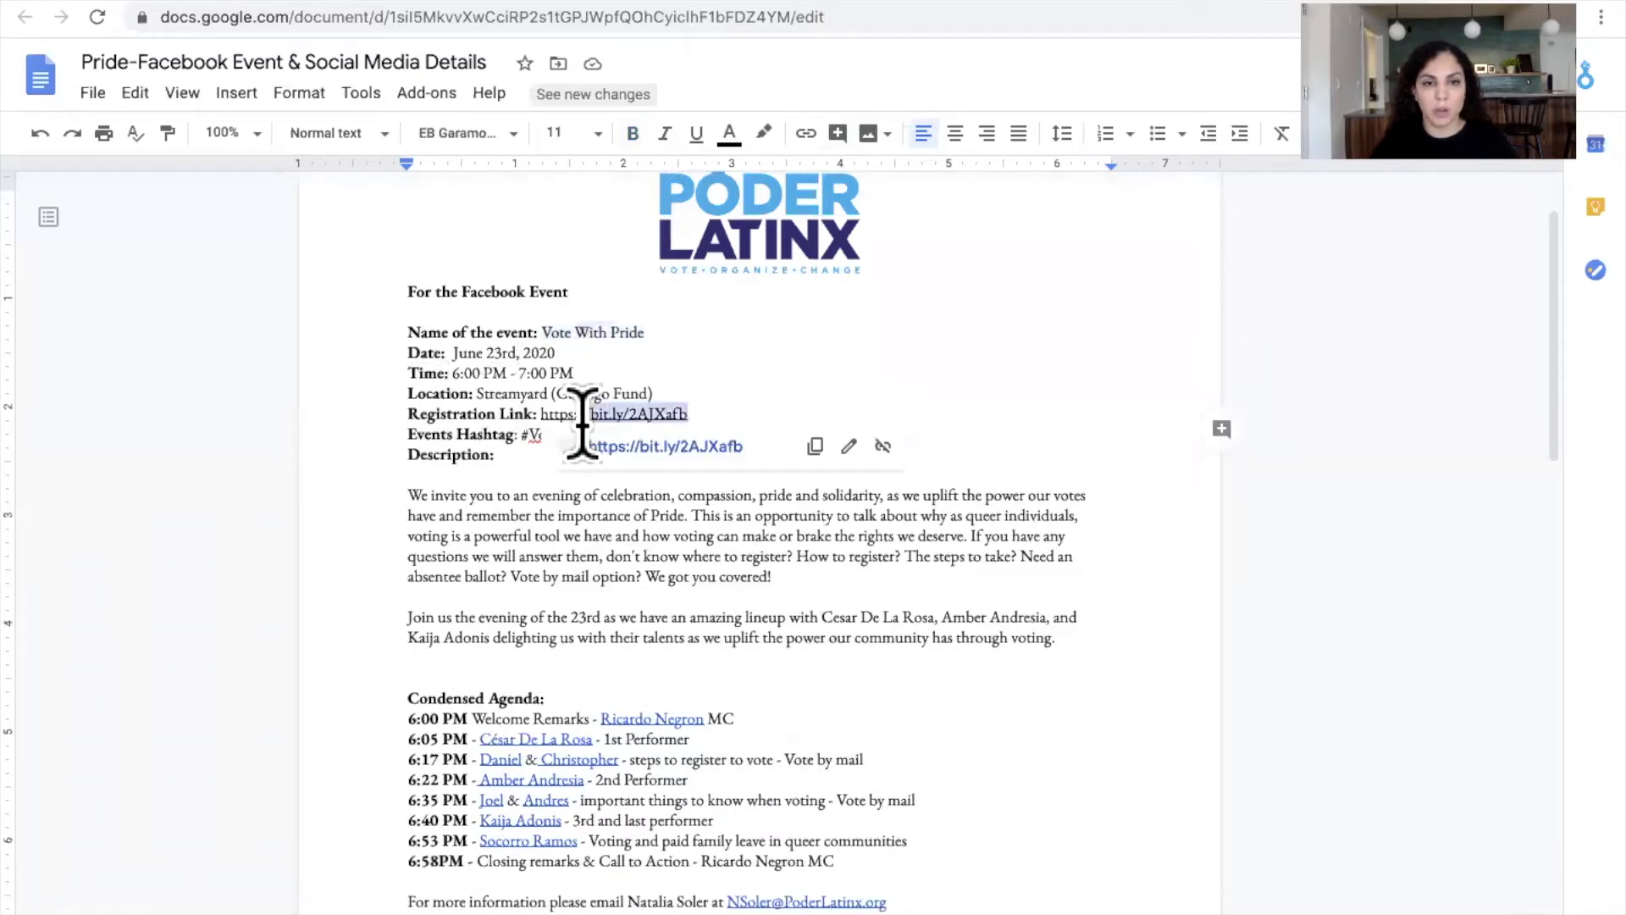
left_click(815, 444)
left_click(405, 2)
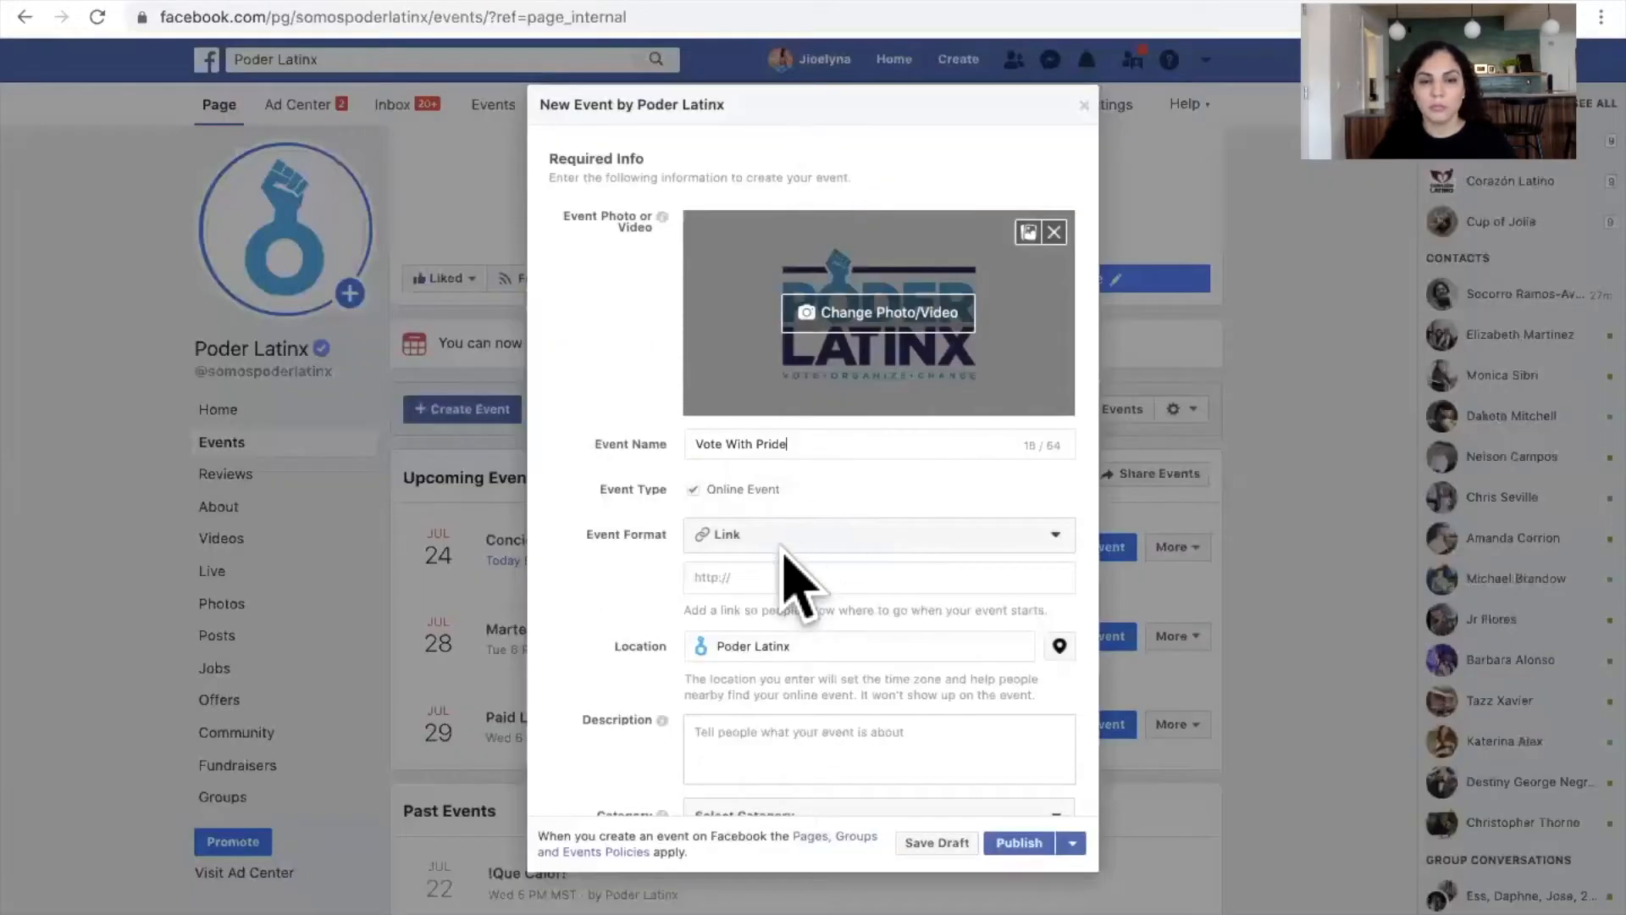
left_click(784, 542)
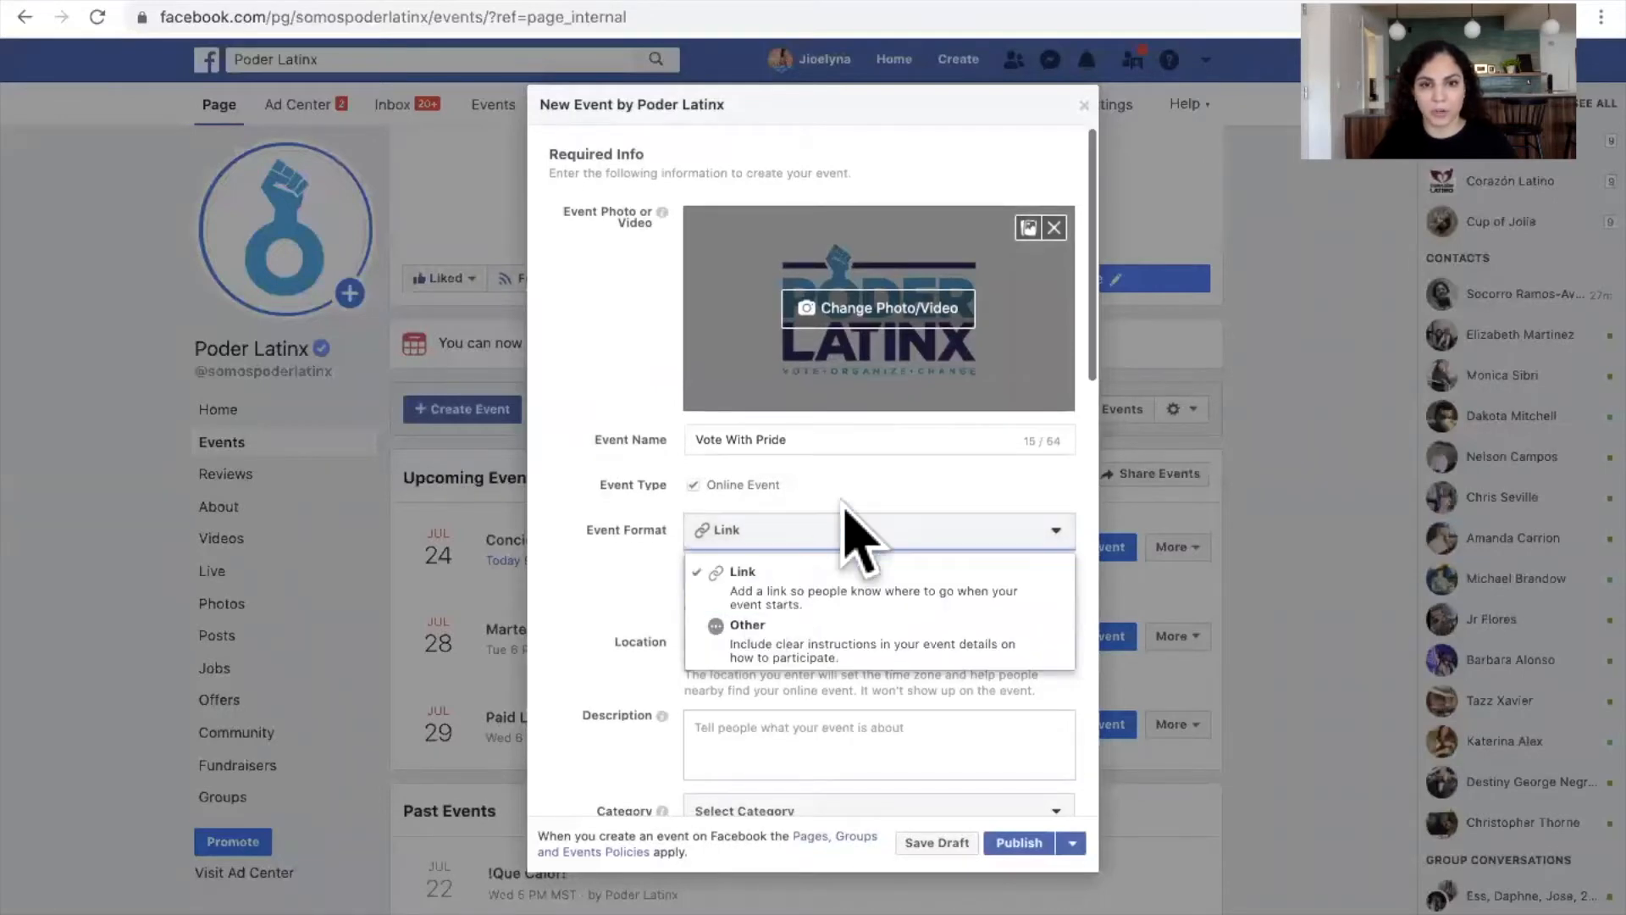
left_click(750, 591)
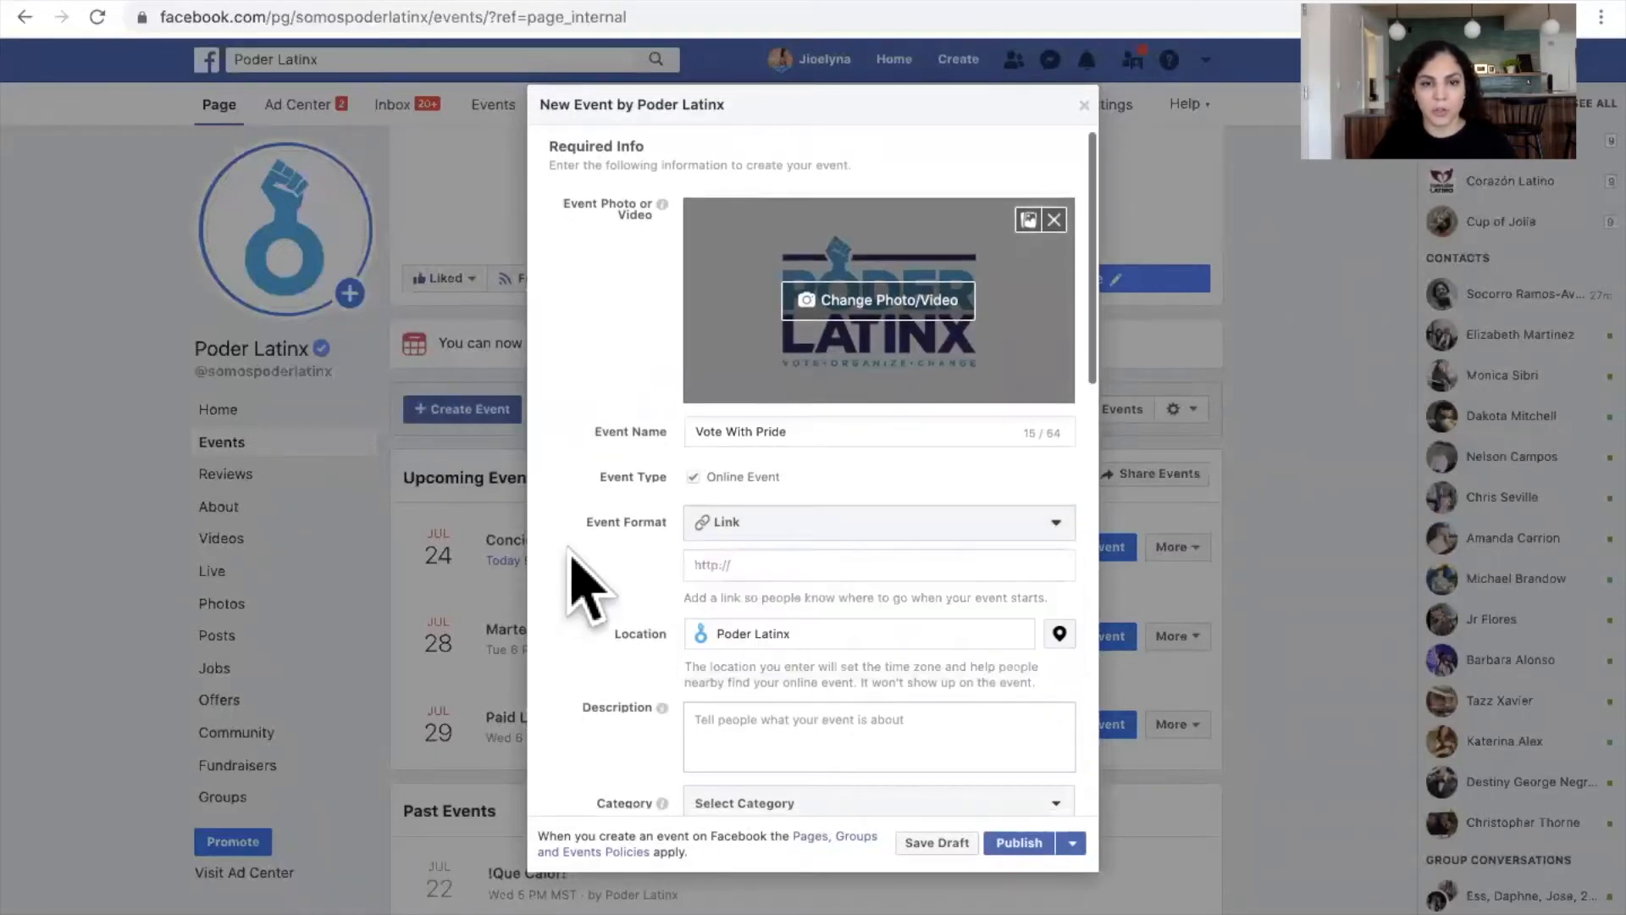
left_click(736, 562)
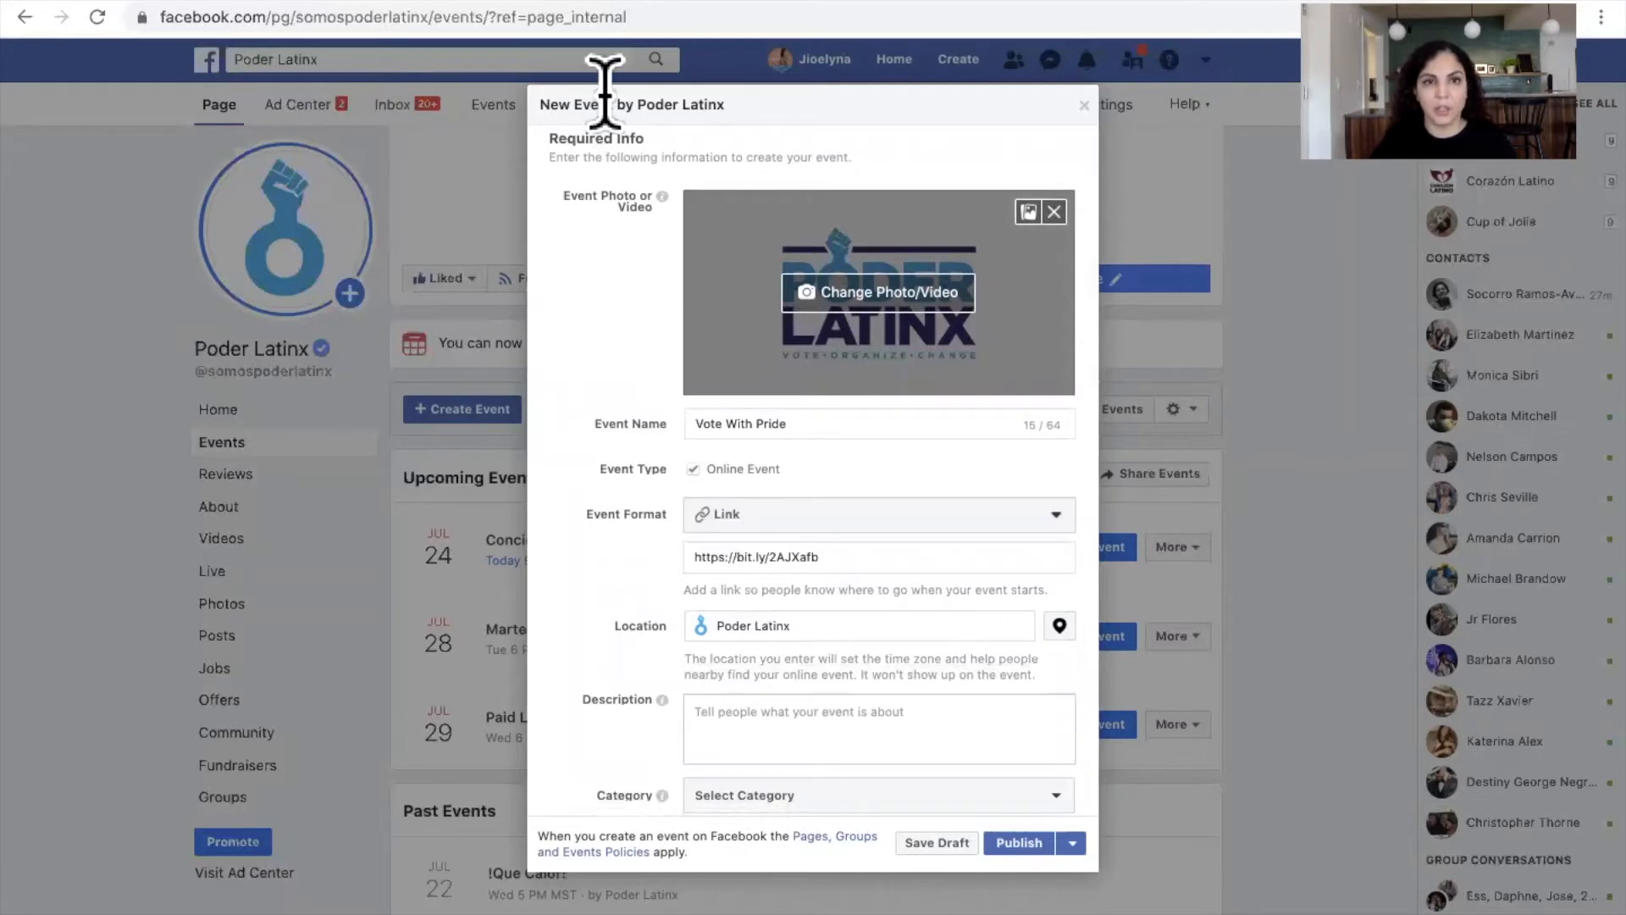
Step: Copy the two description paragraphs from the Google Docs file into the Facebook event's description
left_click(691, 5)
scroll(718, 674, "down", 3)
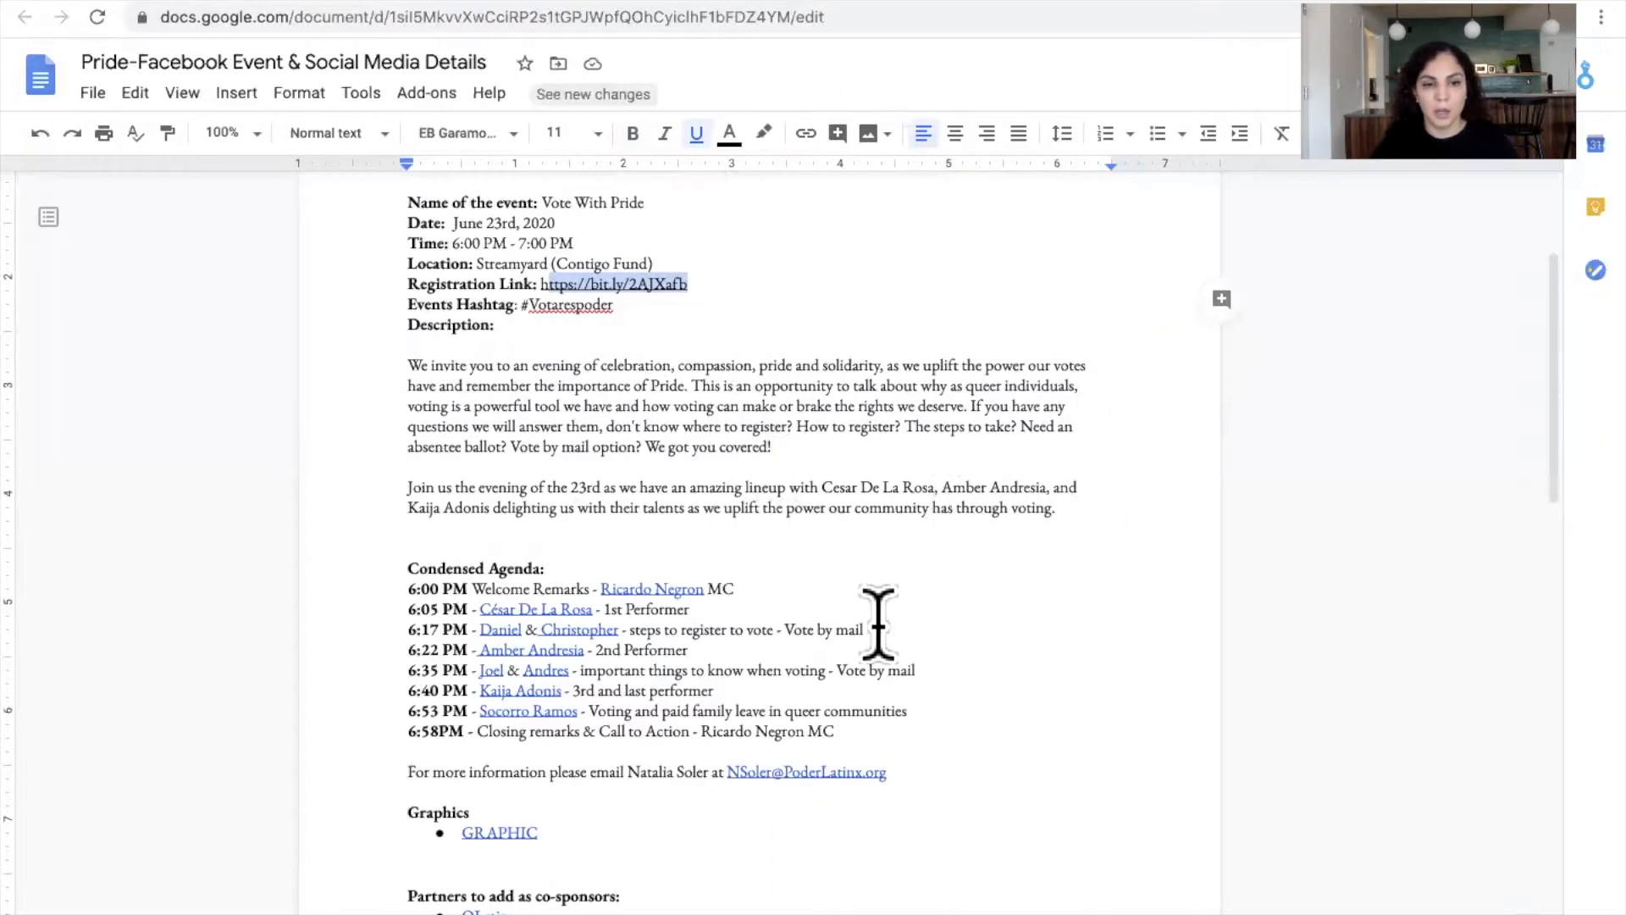
scroll(879, 624, "down", 3)
scroll(881, 626, "up", 4)
left_click_drag(1063, 559, 449, 421)
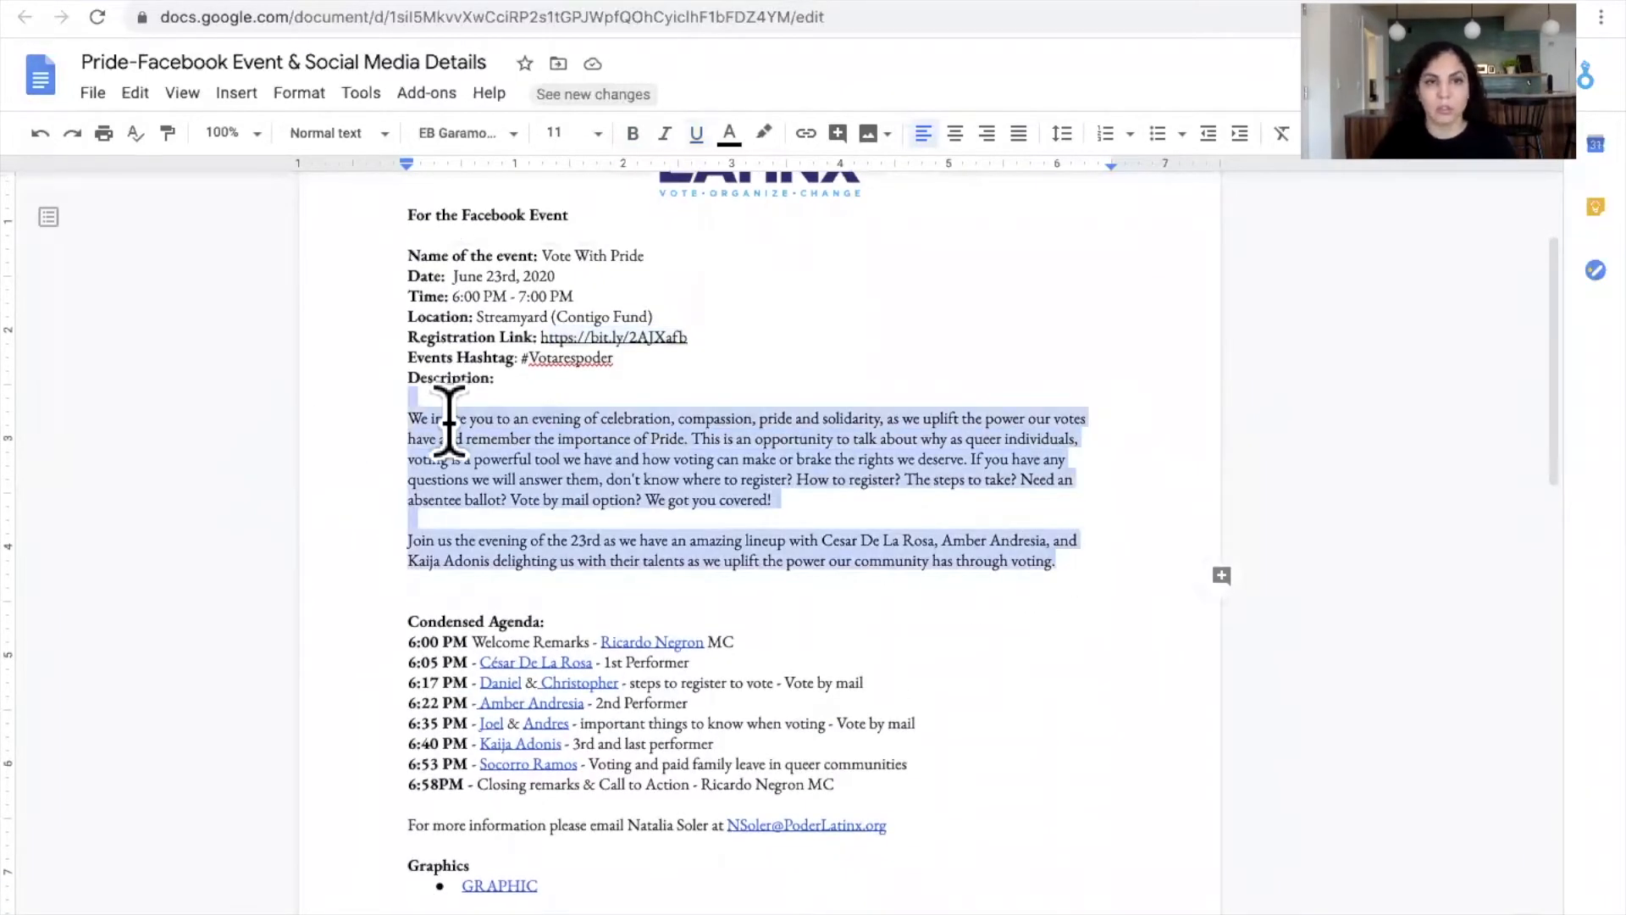
left_click(406, 7)
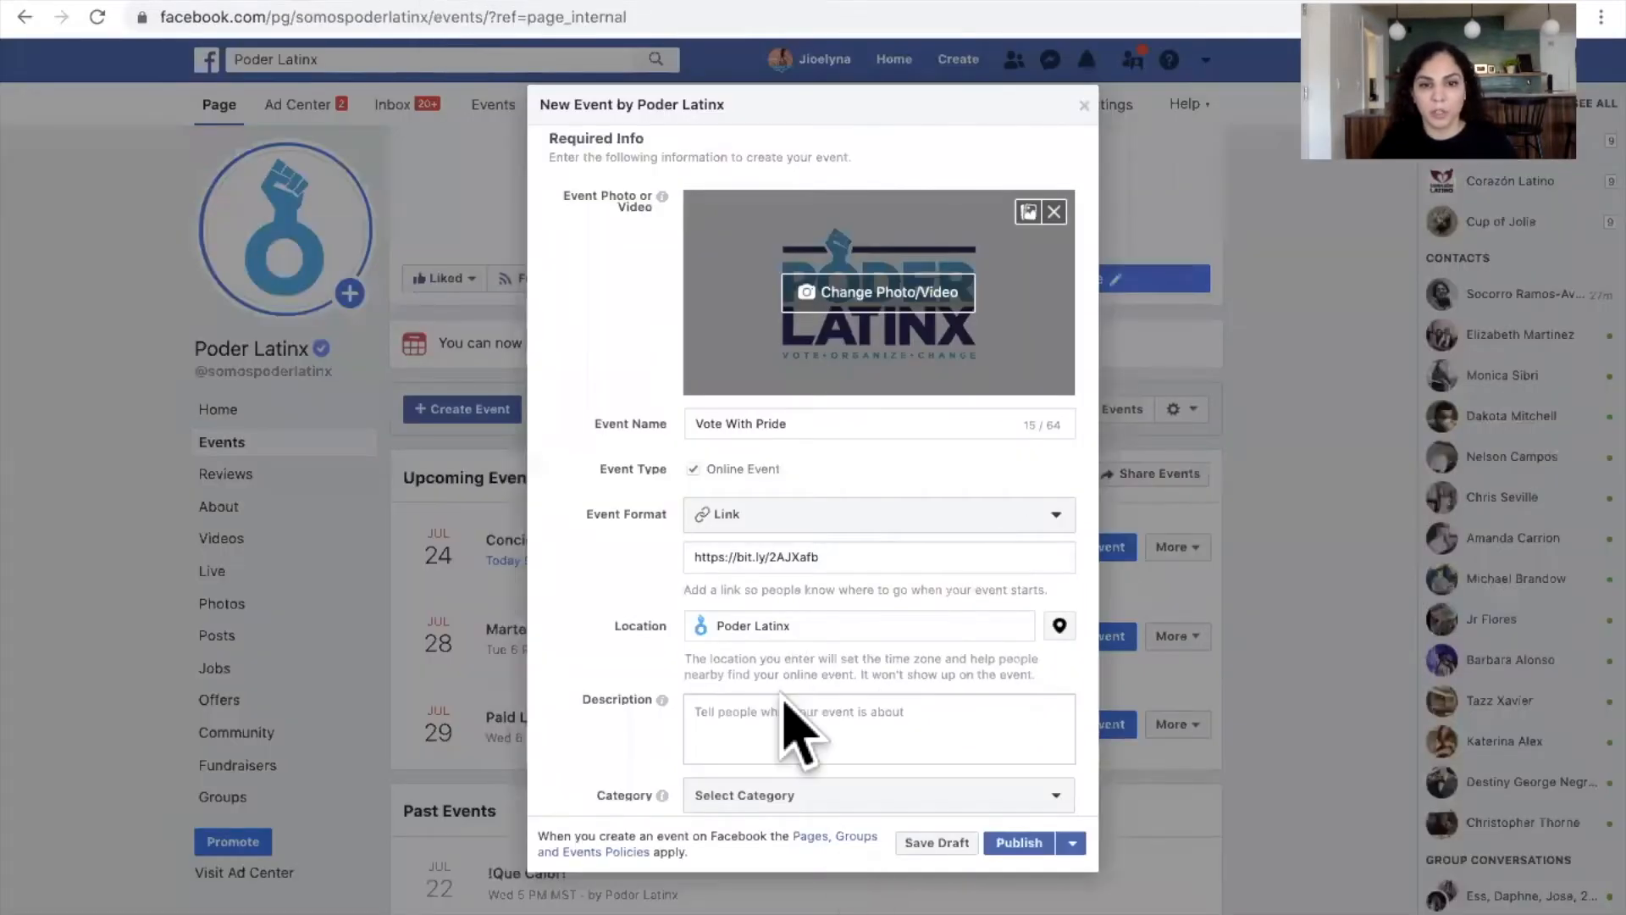
left_click(763, 723)
key("ctrl+v")
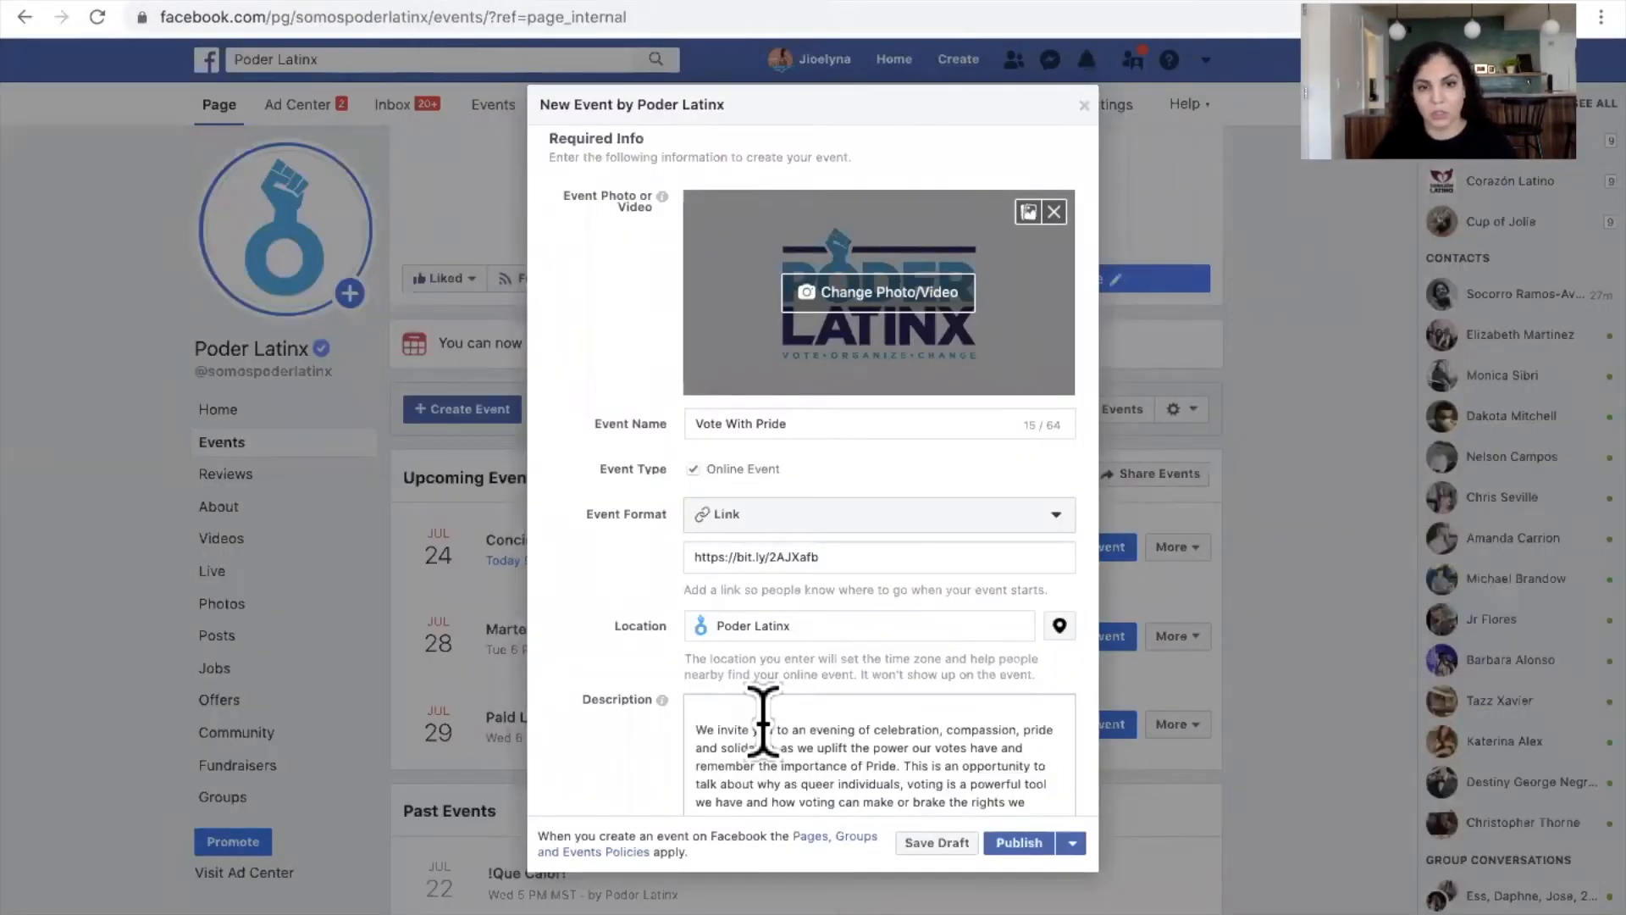
Step: Check the event's description and times against the Google Docs file, and remove Corazón Latino from the event's co-hosts
scroll(762, 724, "down", 5)
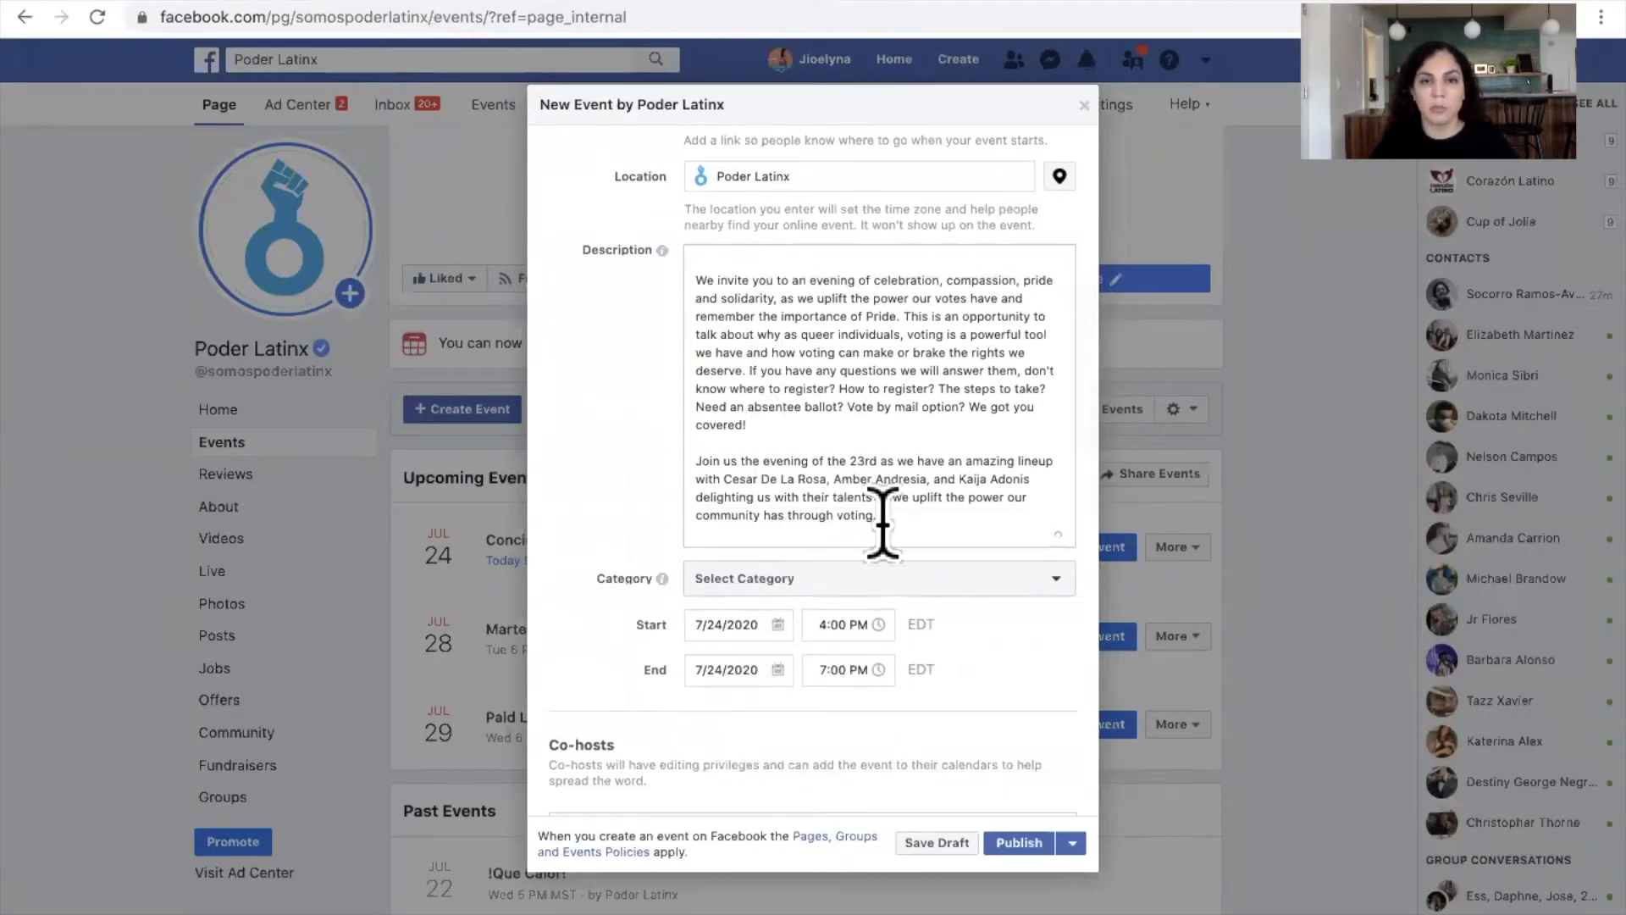
scroll(1053, 338, "down", 1)
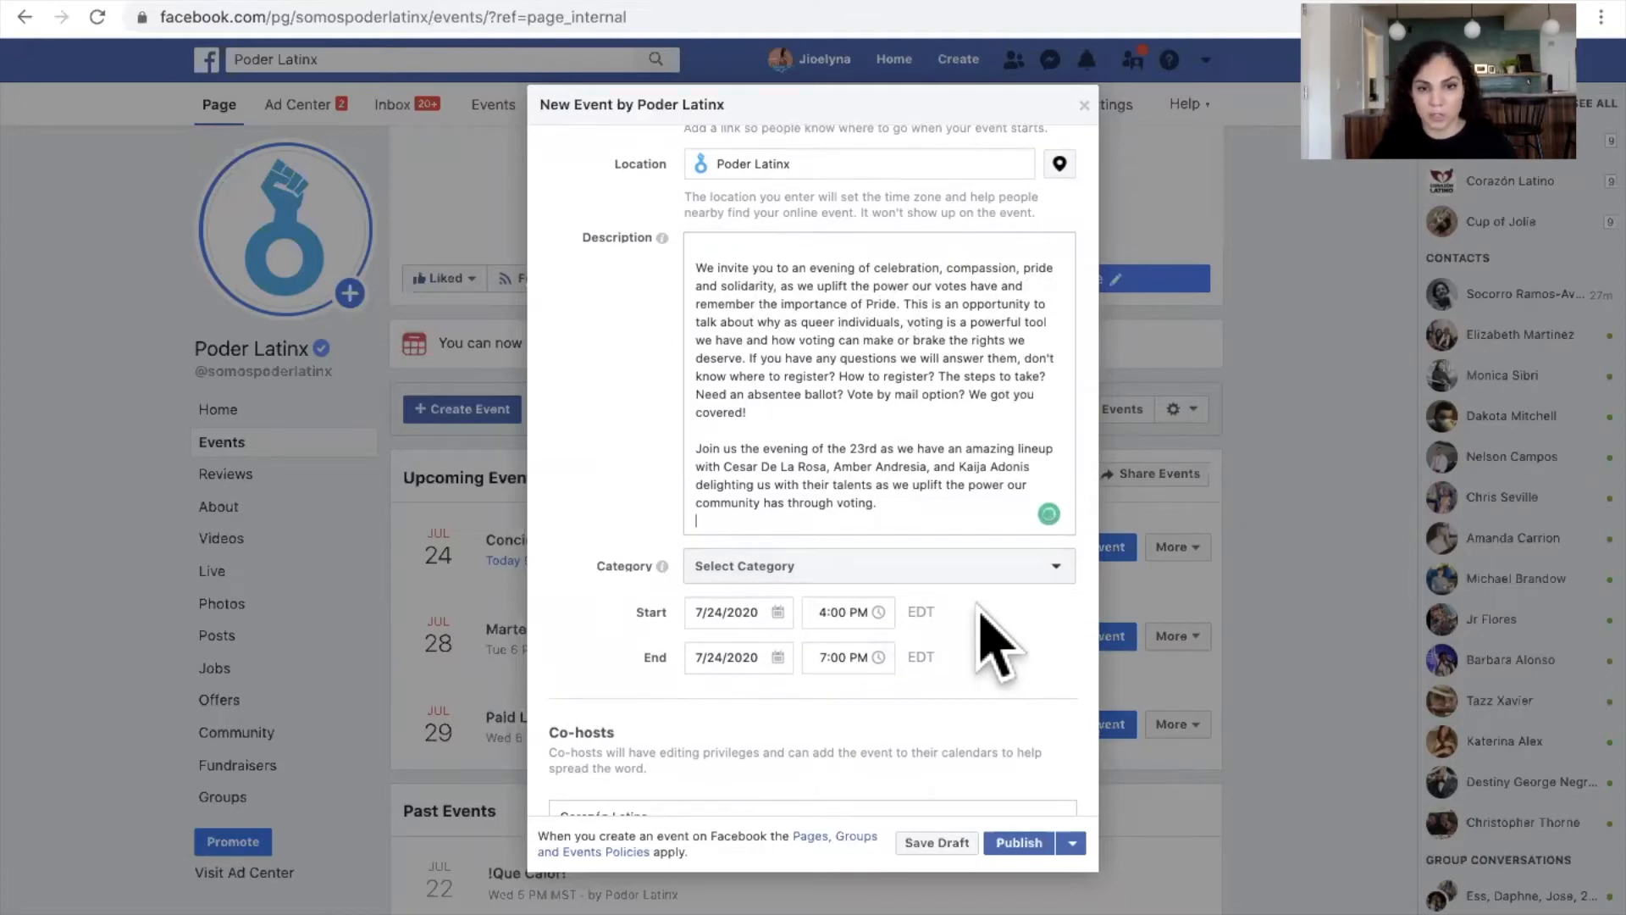
left_click(676, 3)
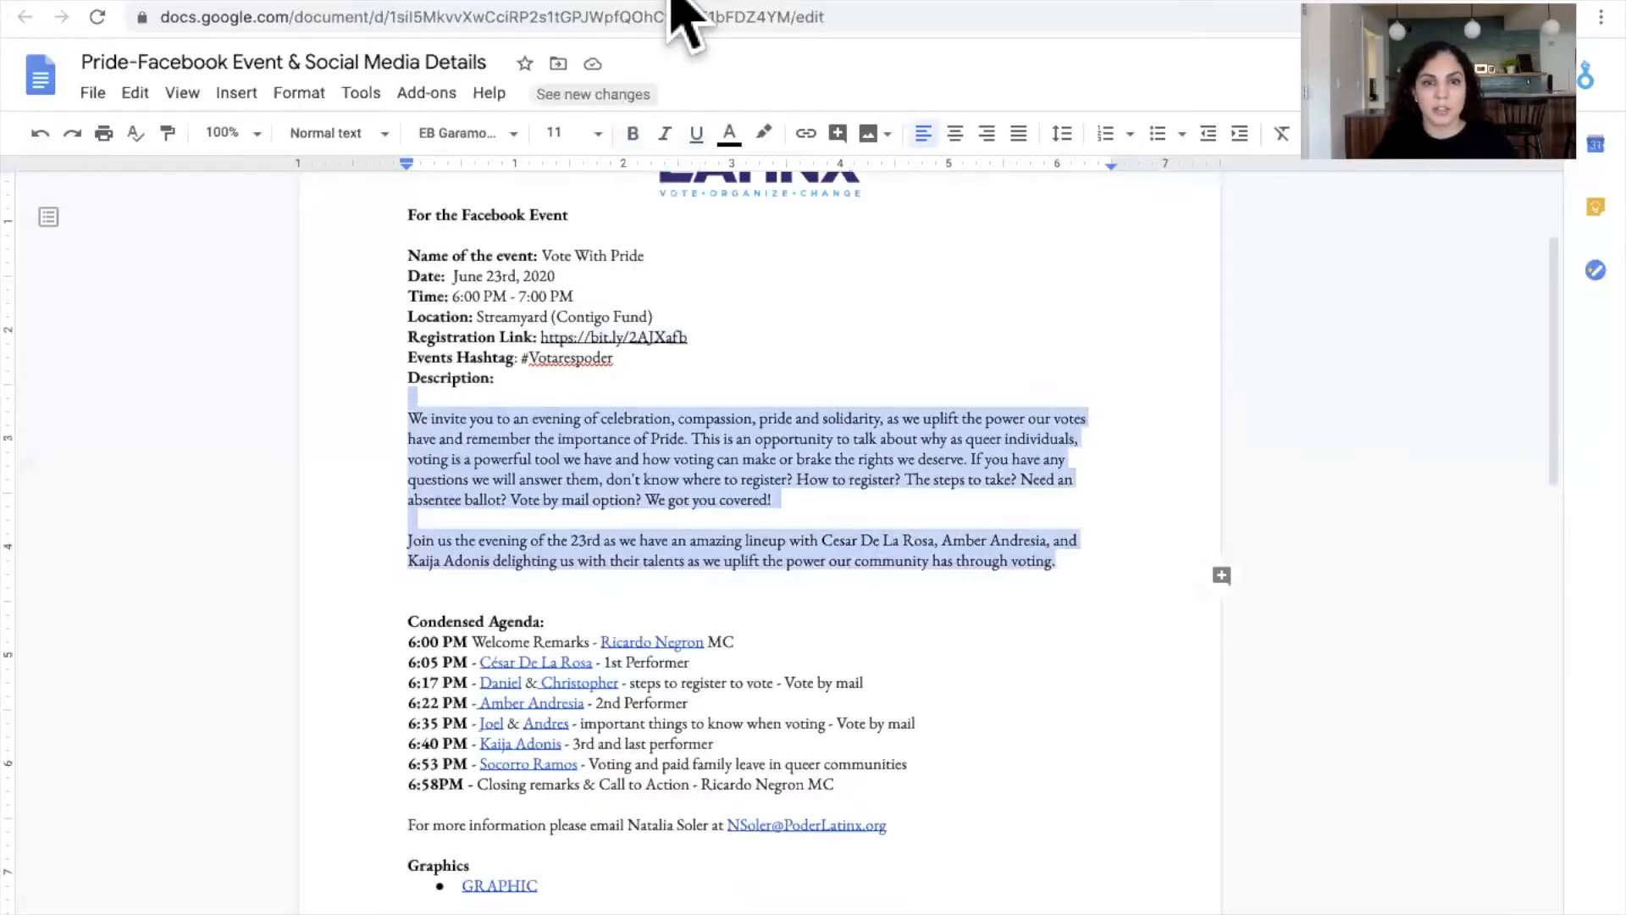
left_click(1101, 661)
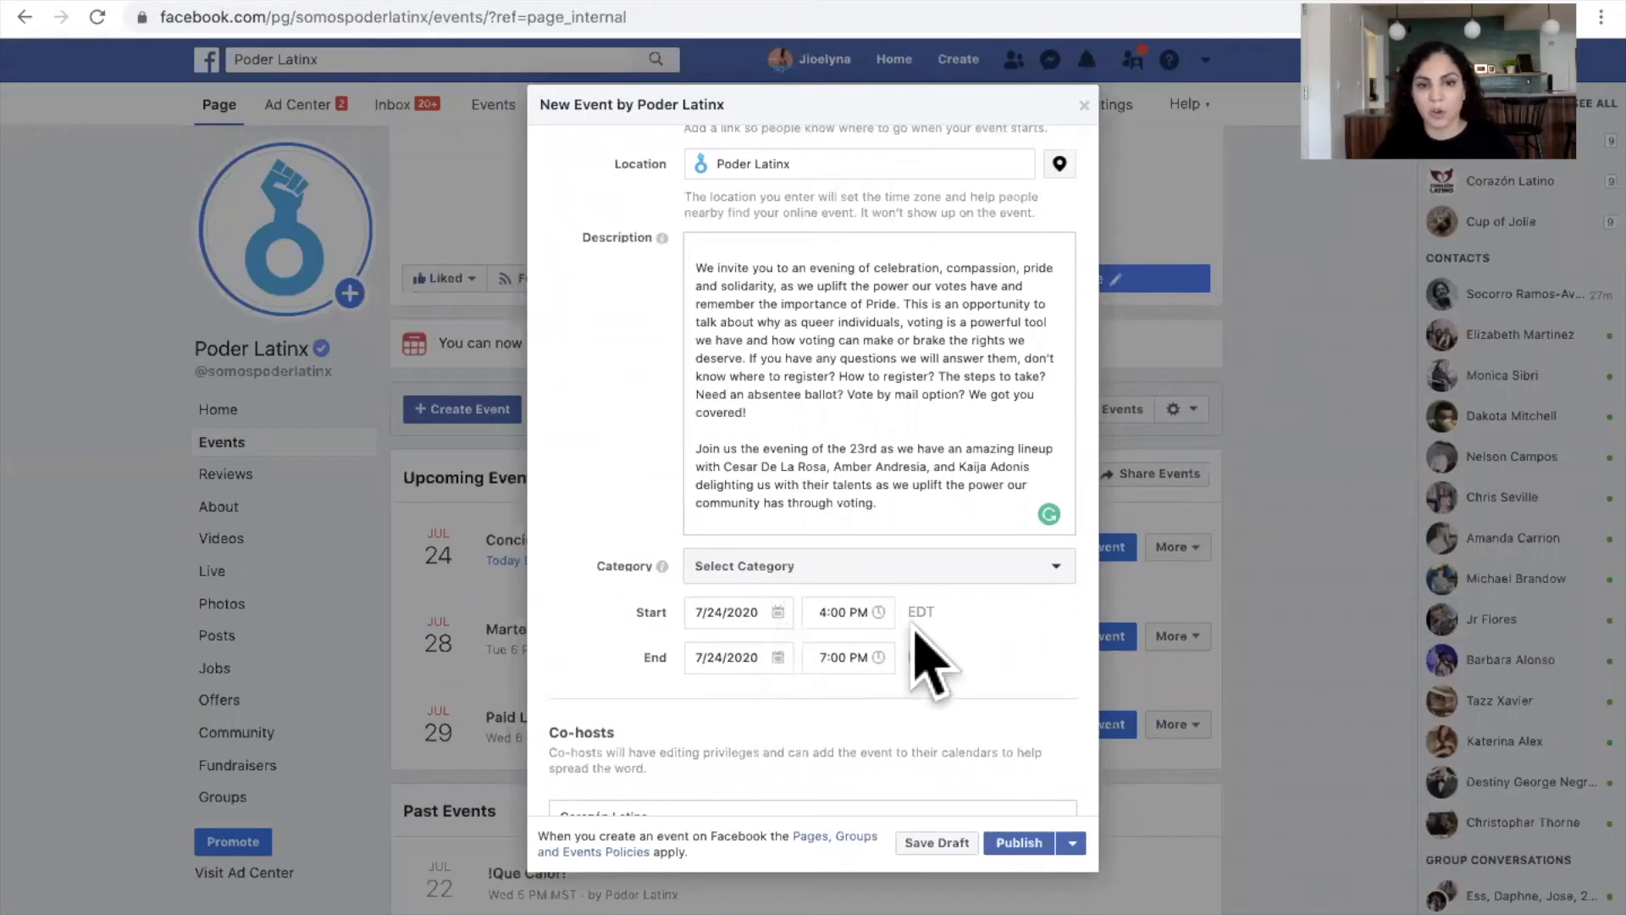
scroll(980, 678, "down", 2)
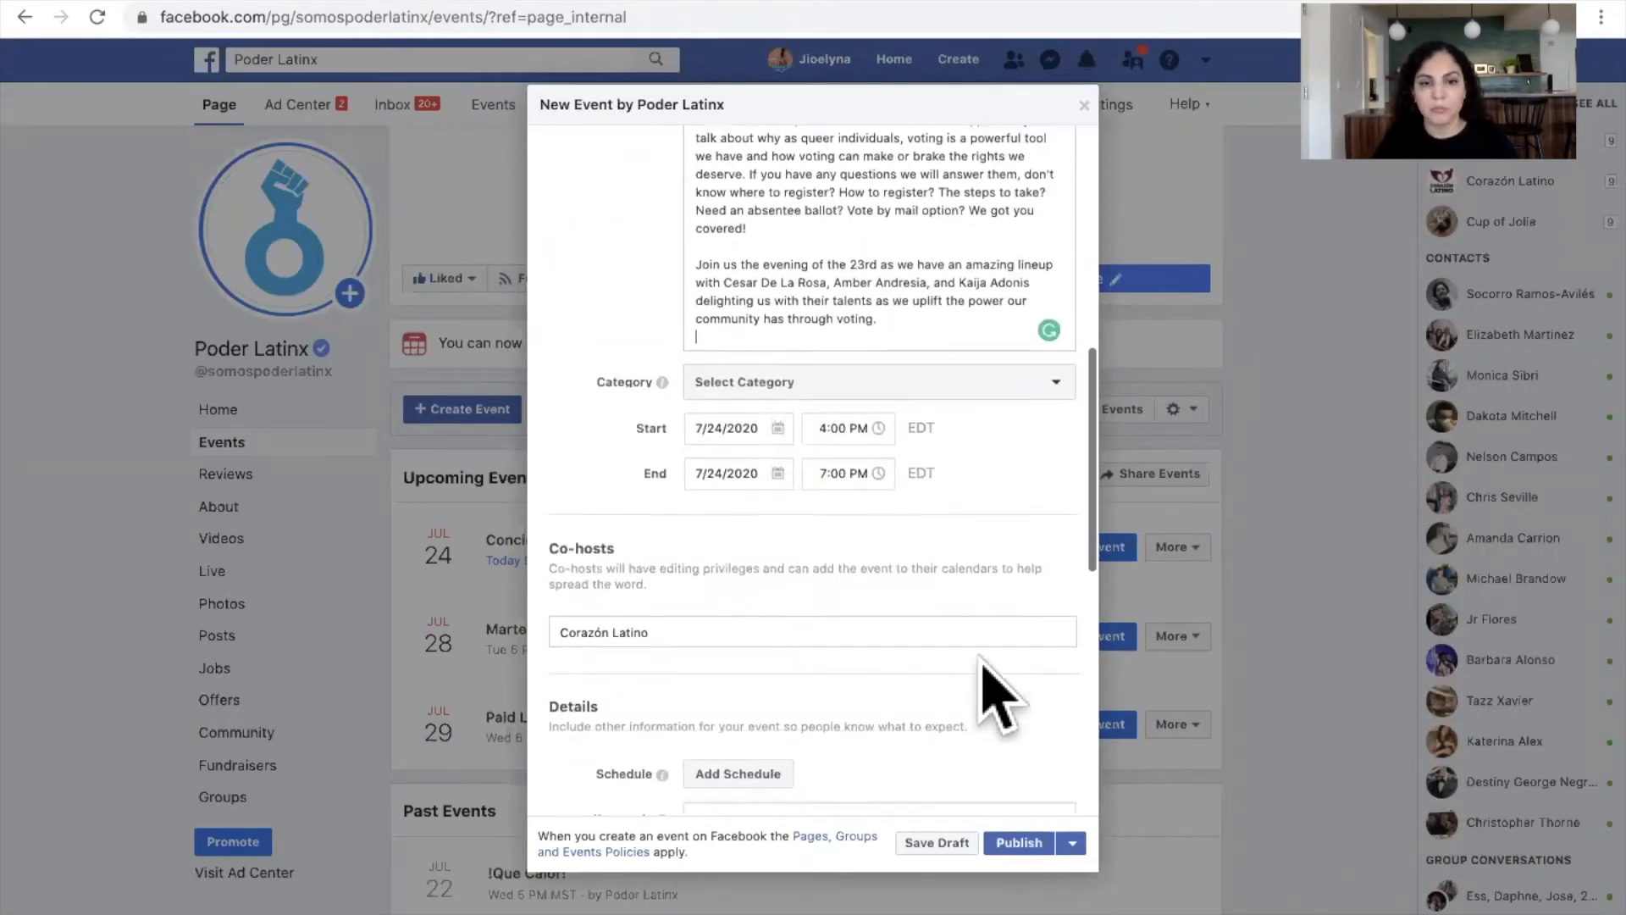
scroll(983, 665, "down", 1)
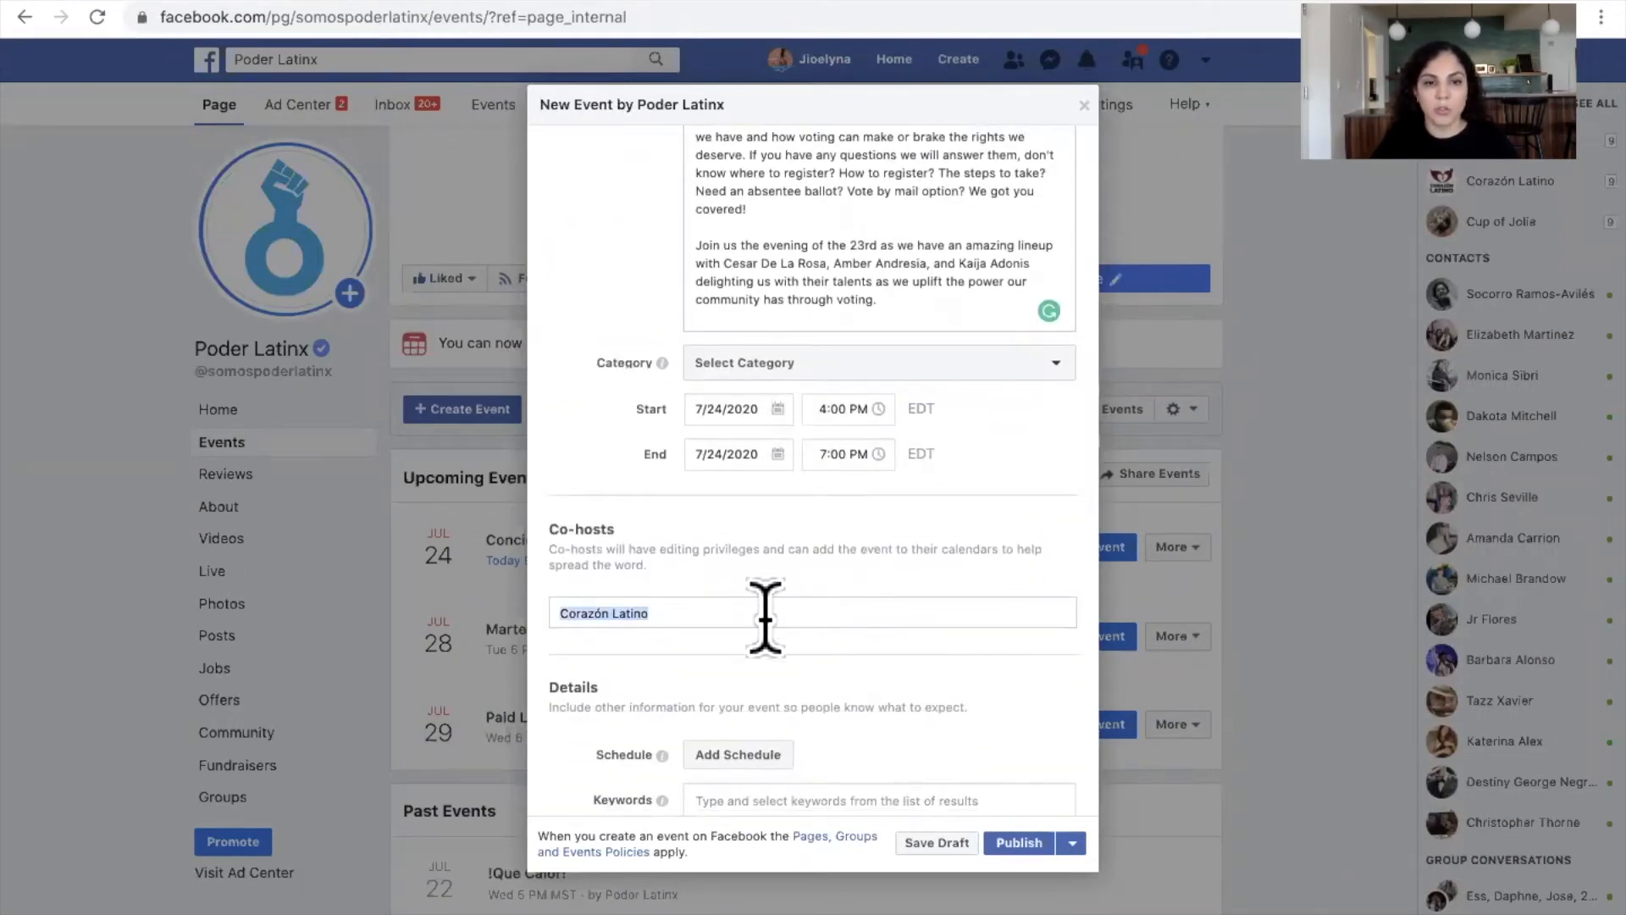
key("BackSpace")
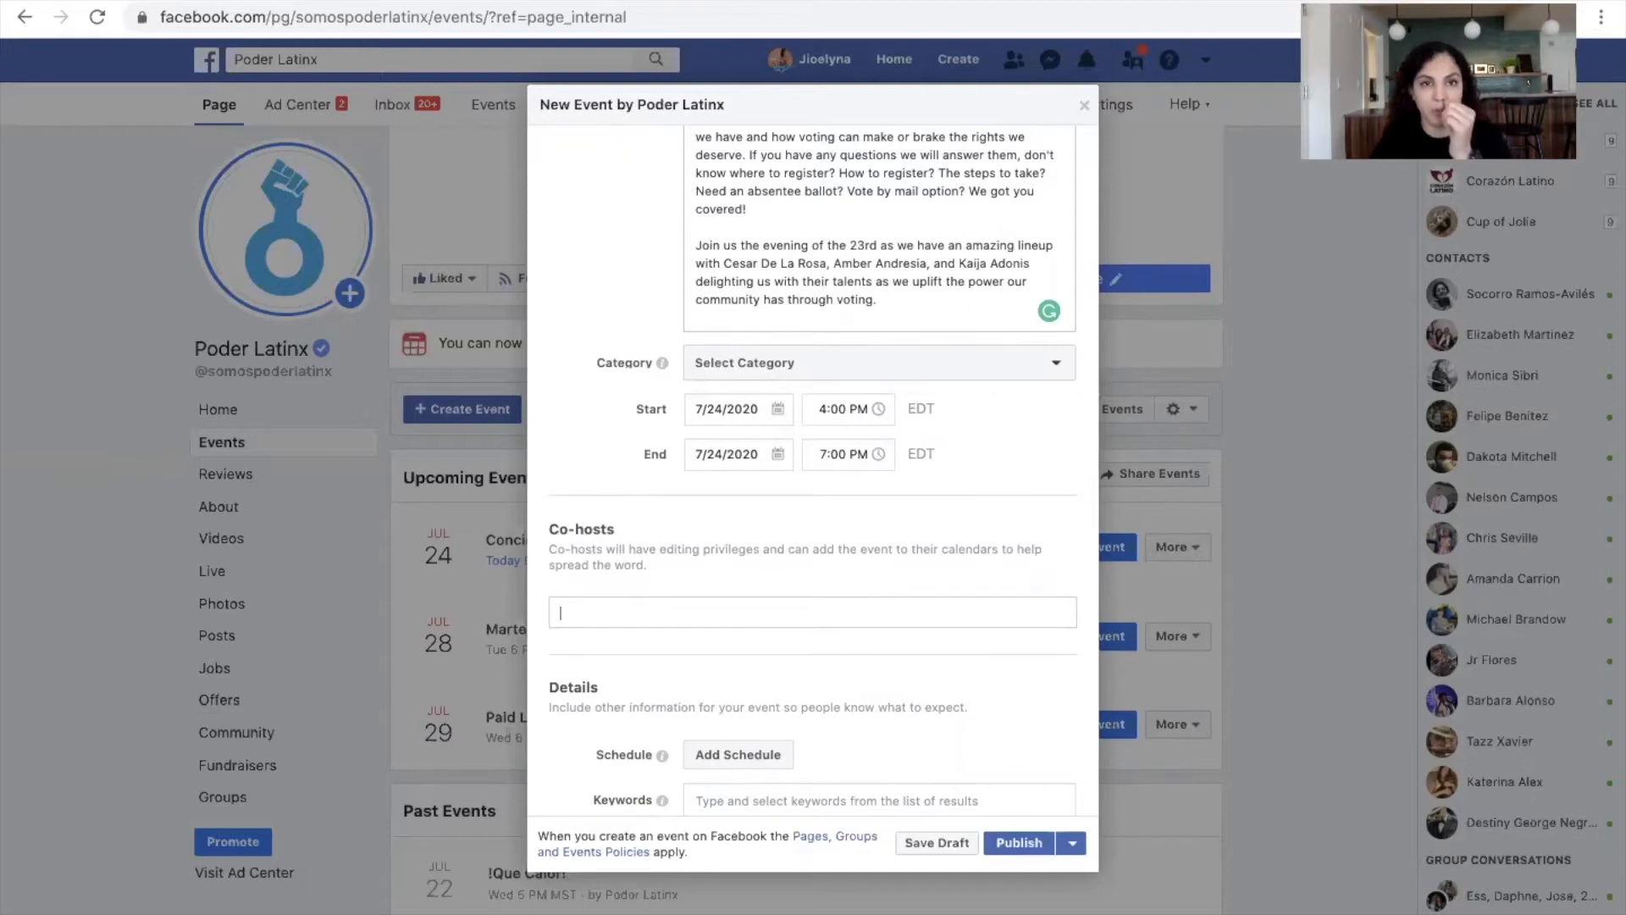
Step: Find the partners to add as co-sponsors in the Google Docs file and open the linked QLatinx Facebook page
left_click(686, 5)
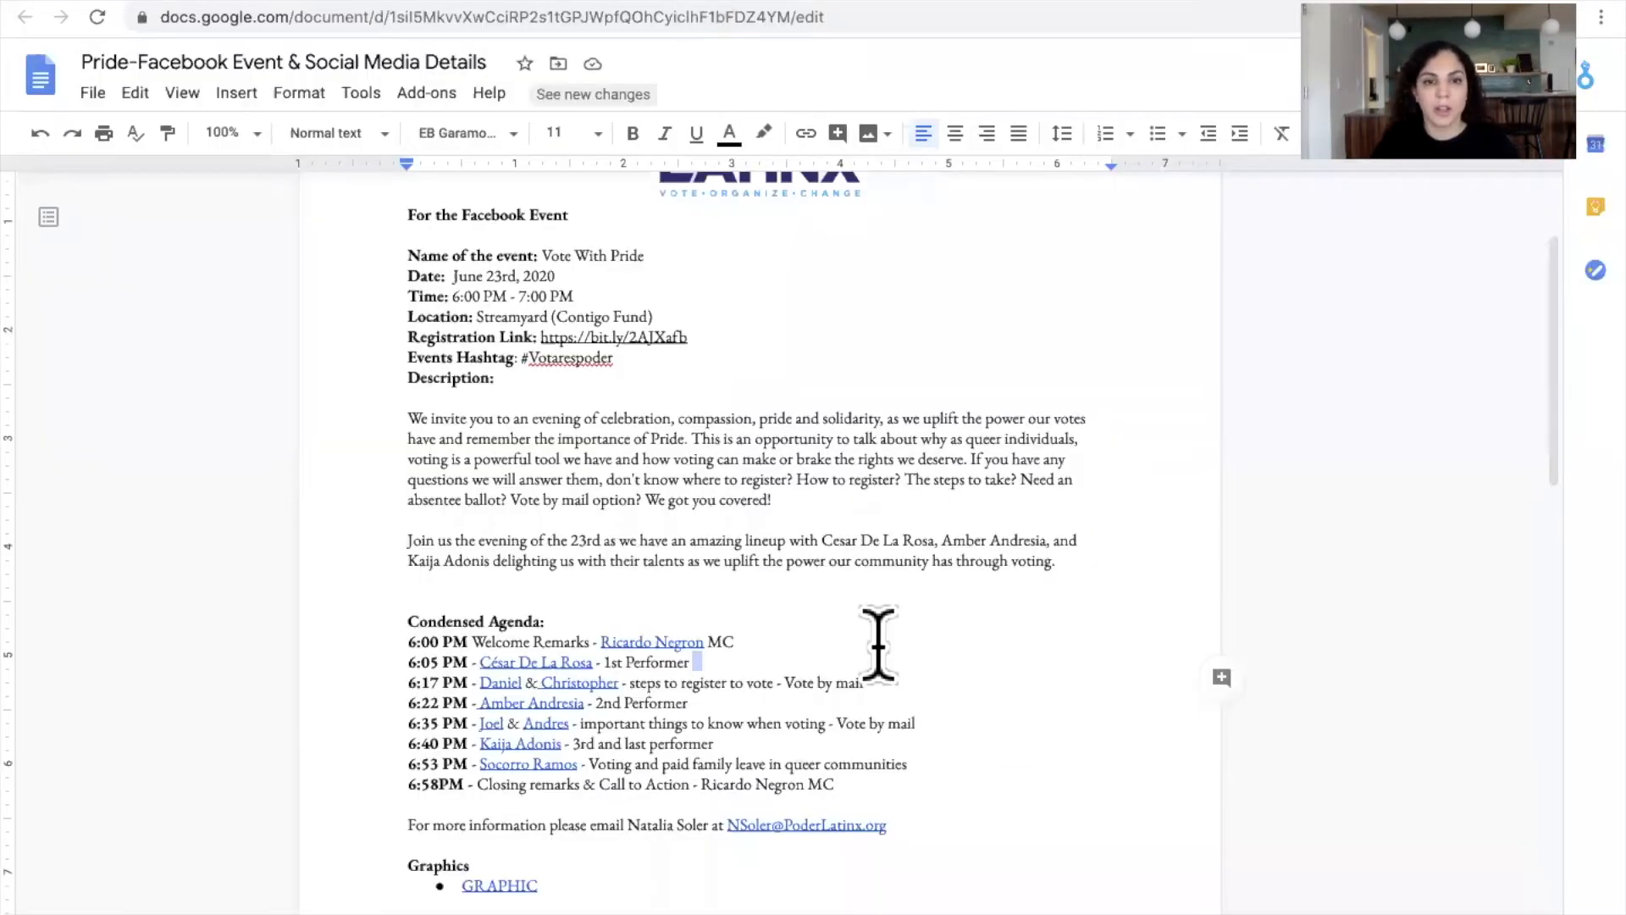
scroll(875, 647, "down", 4)
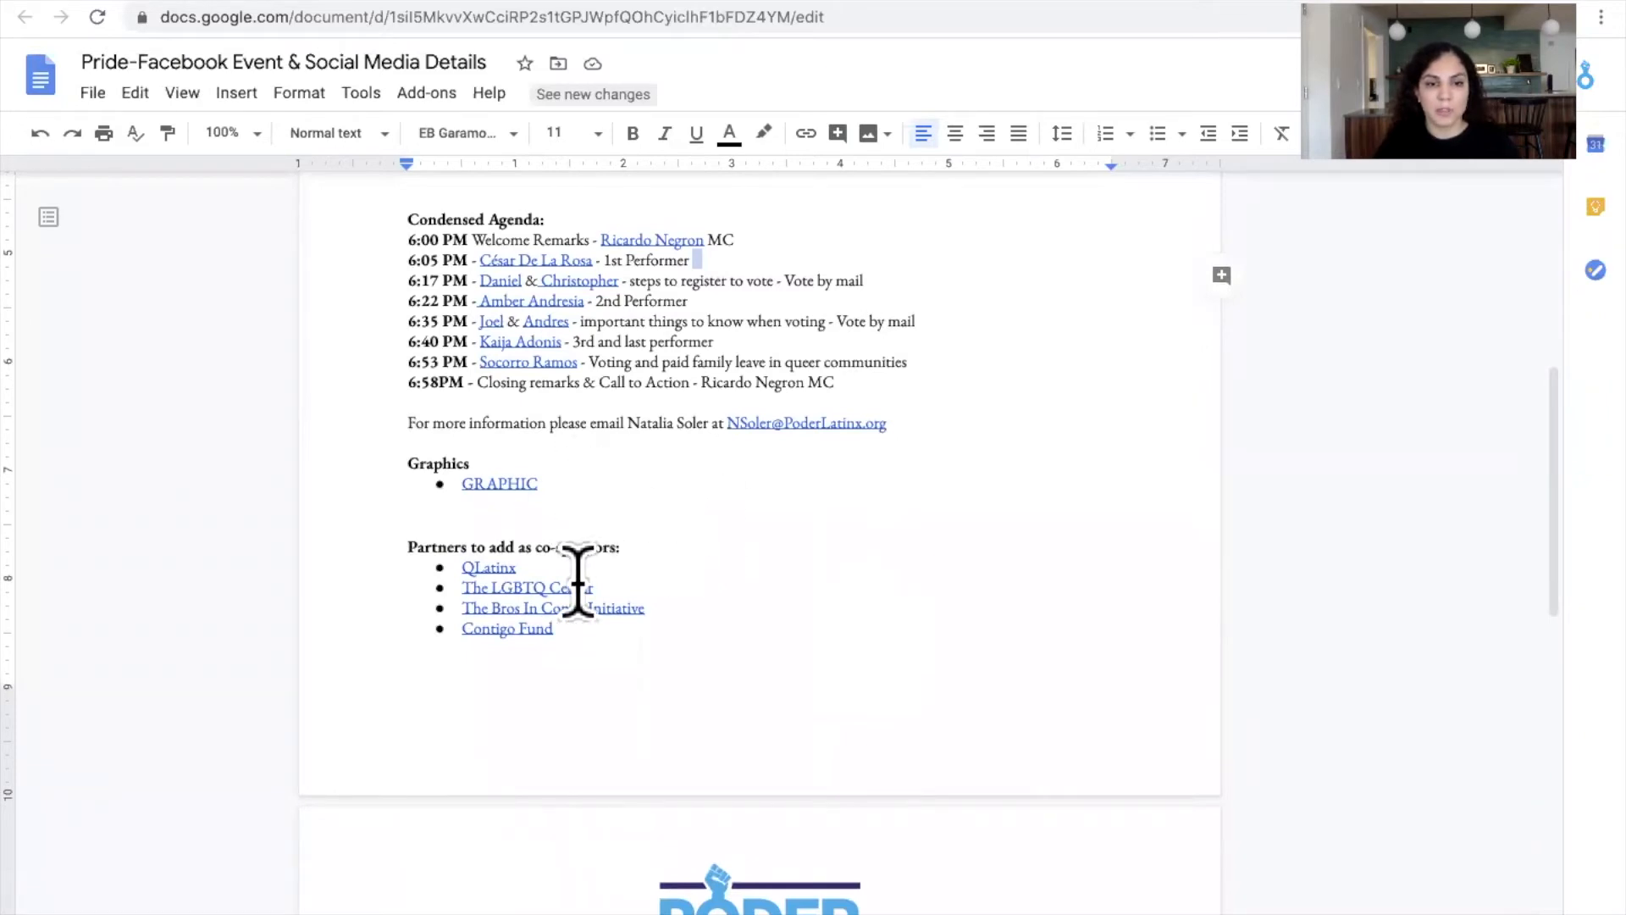
left_click(476, 568)
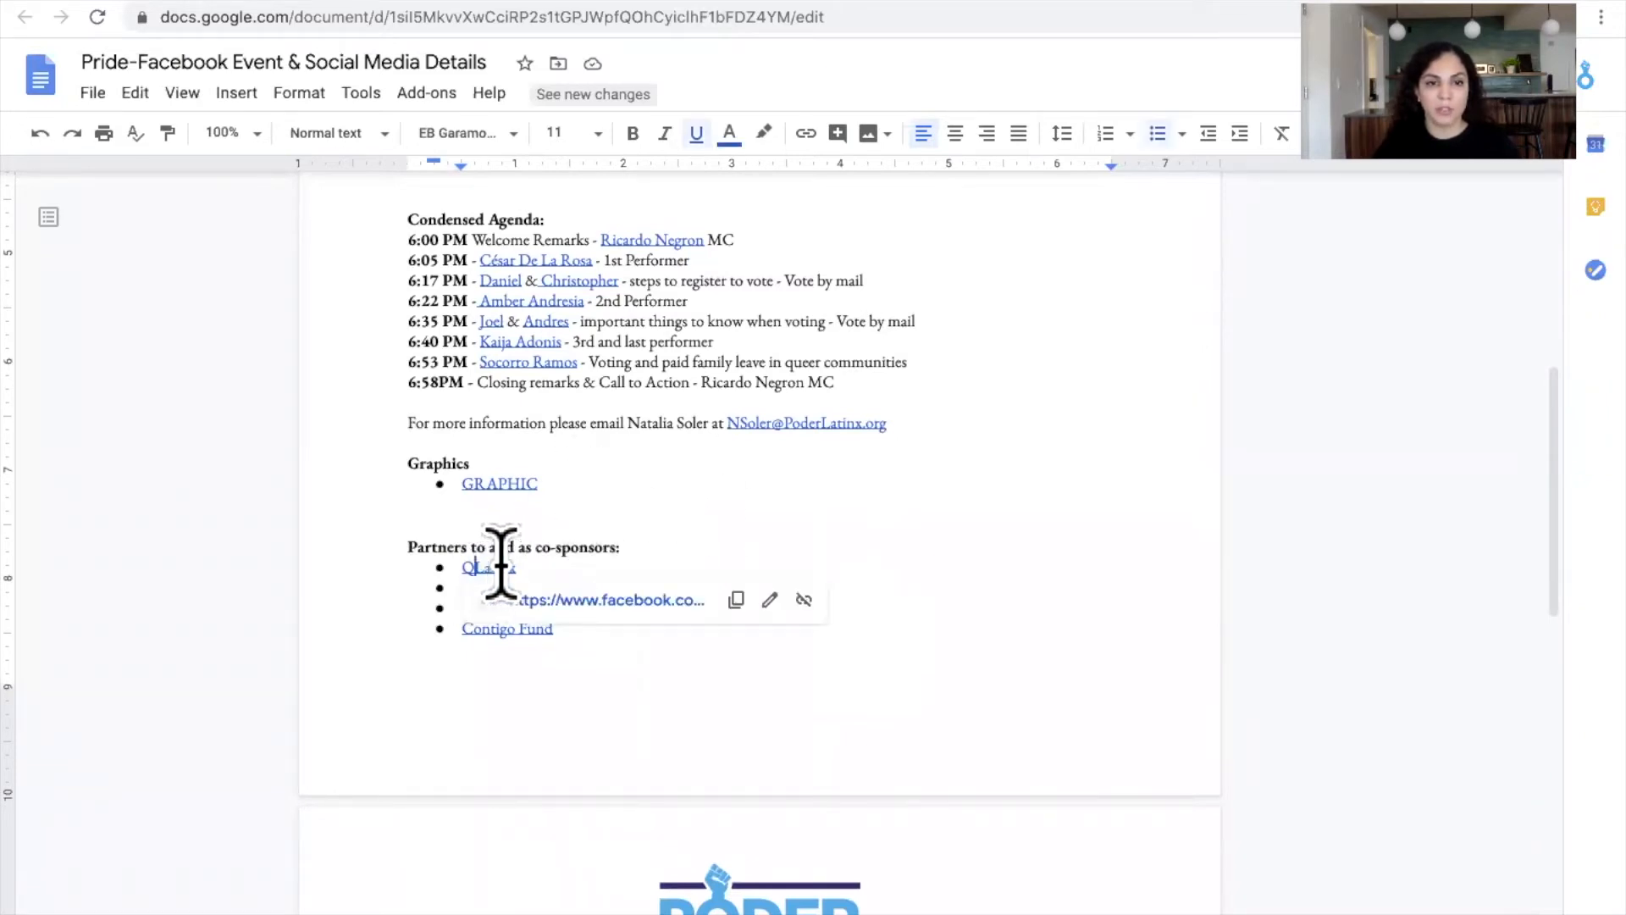
double_click(1091, 527)
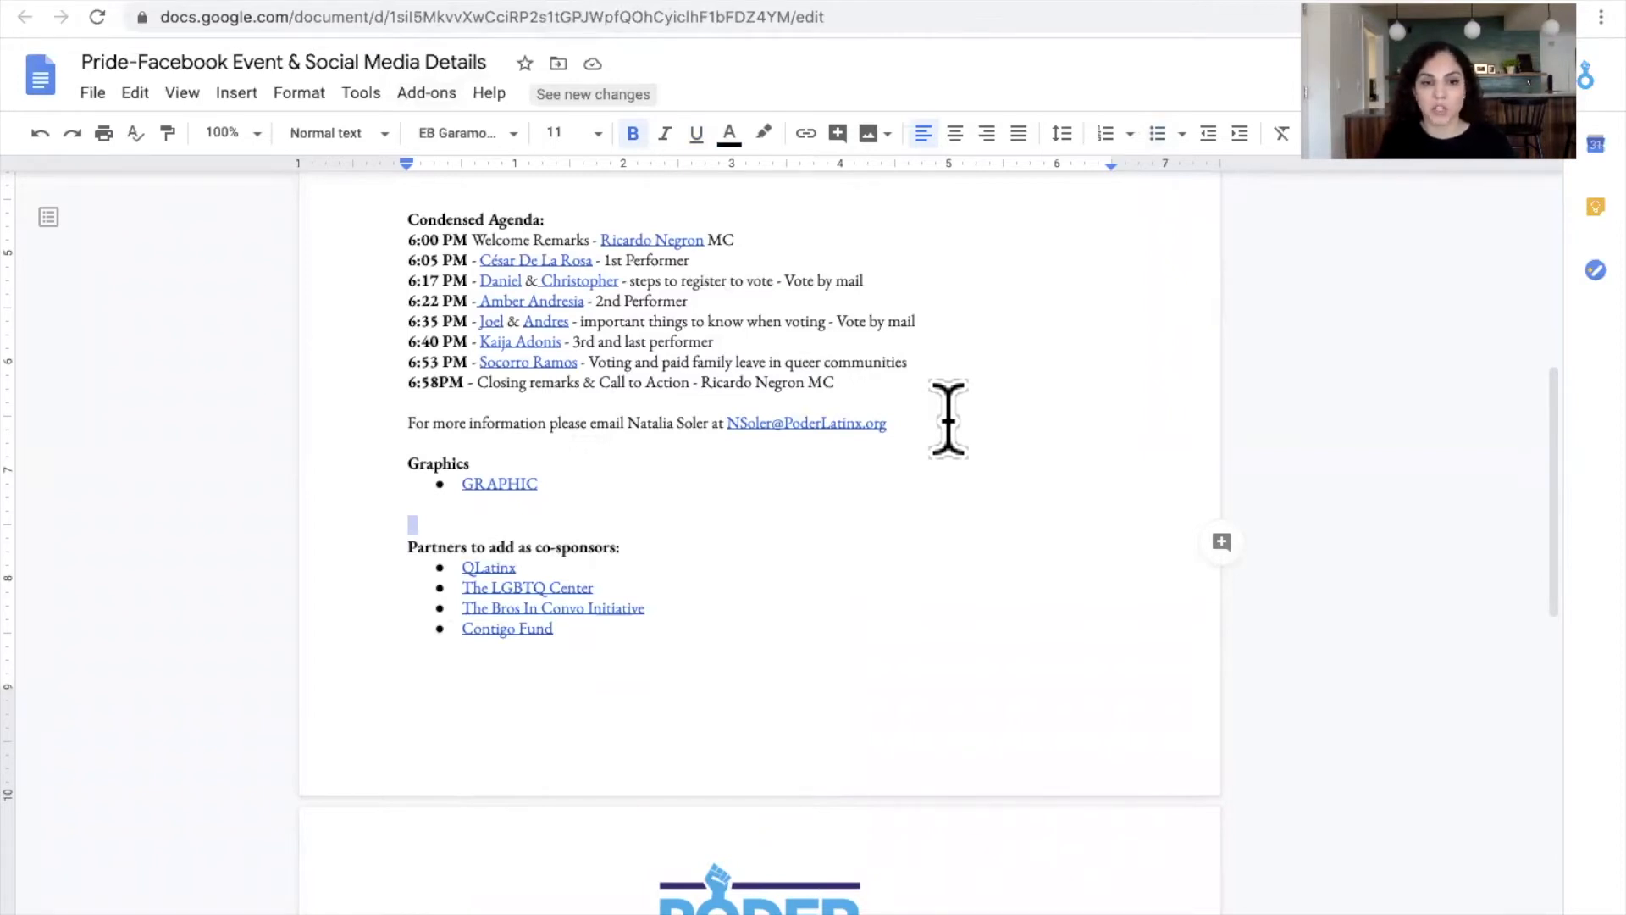
left_click(481, 567)
left_click(1006, 538)
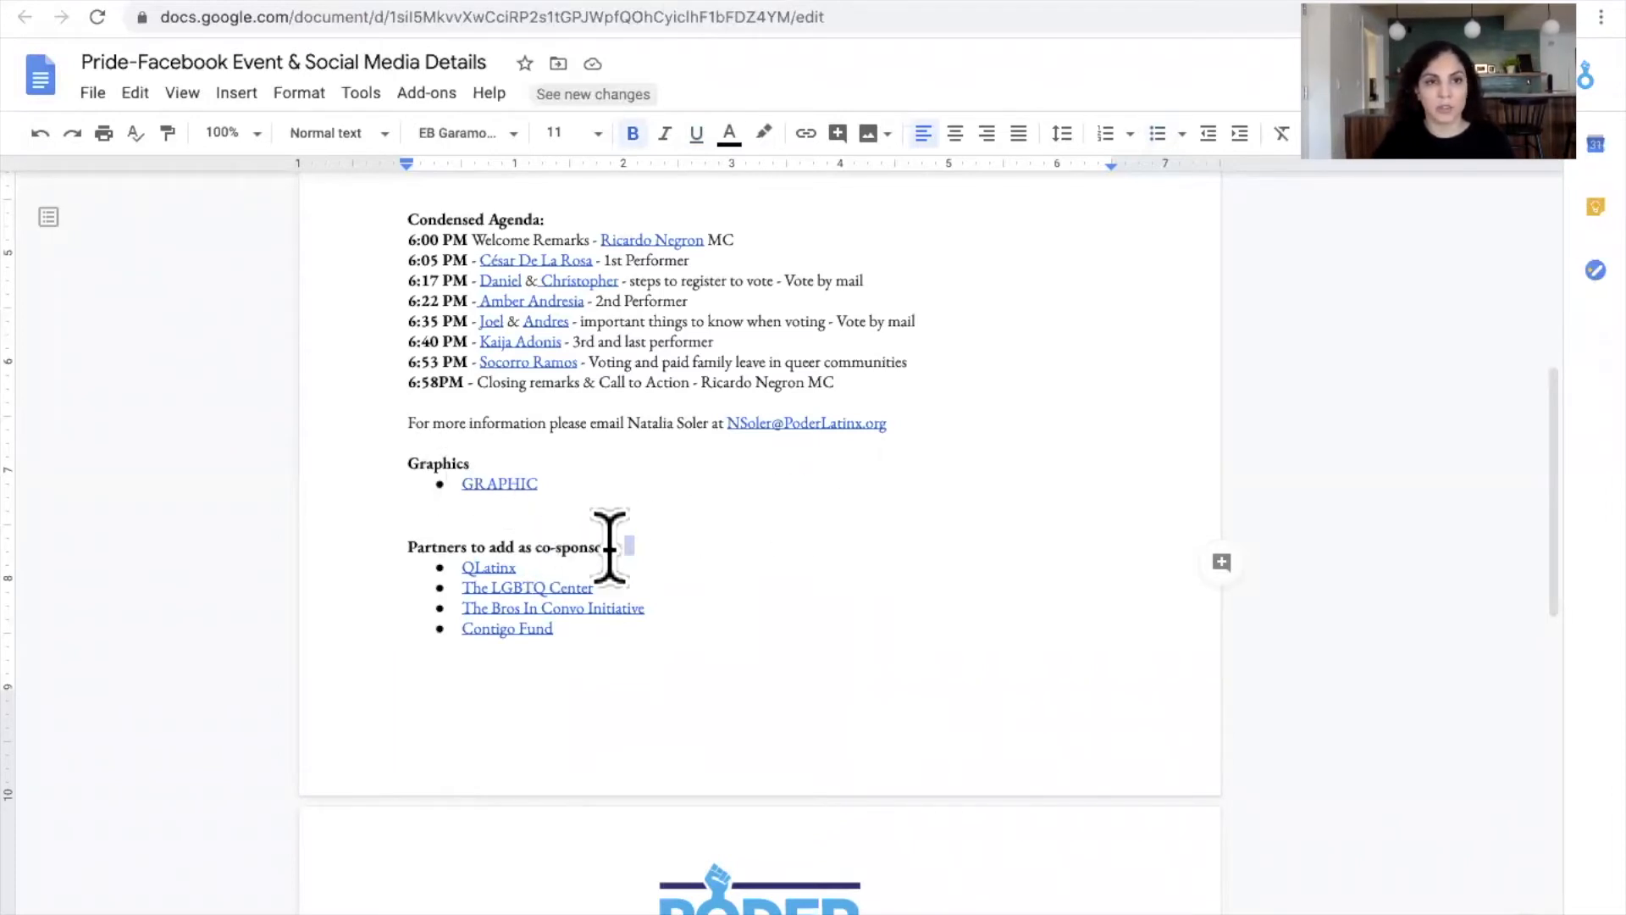
left_click(483, 564)
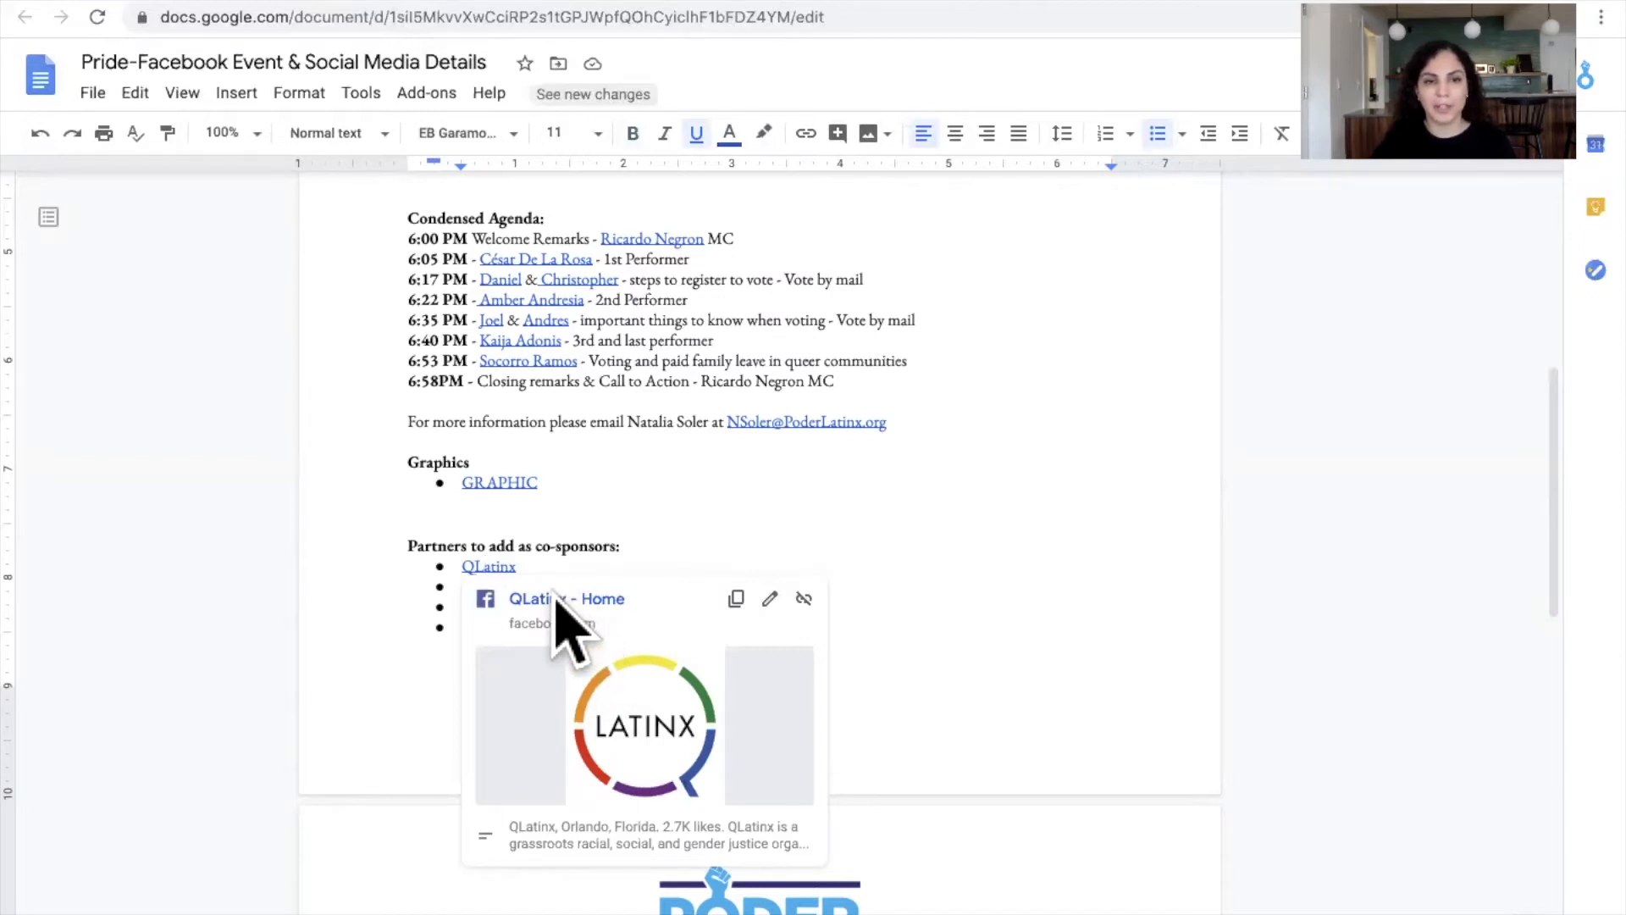
left_click(555, 597)
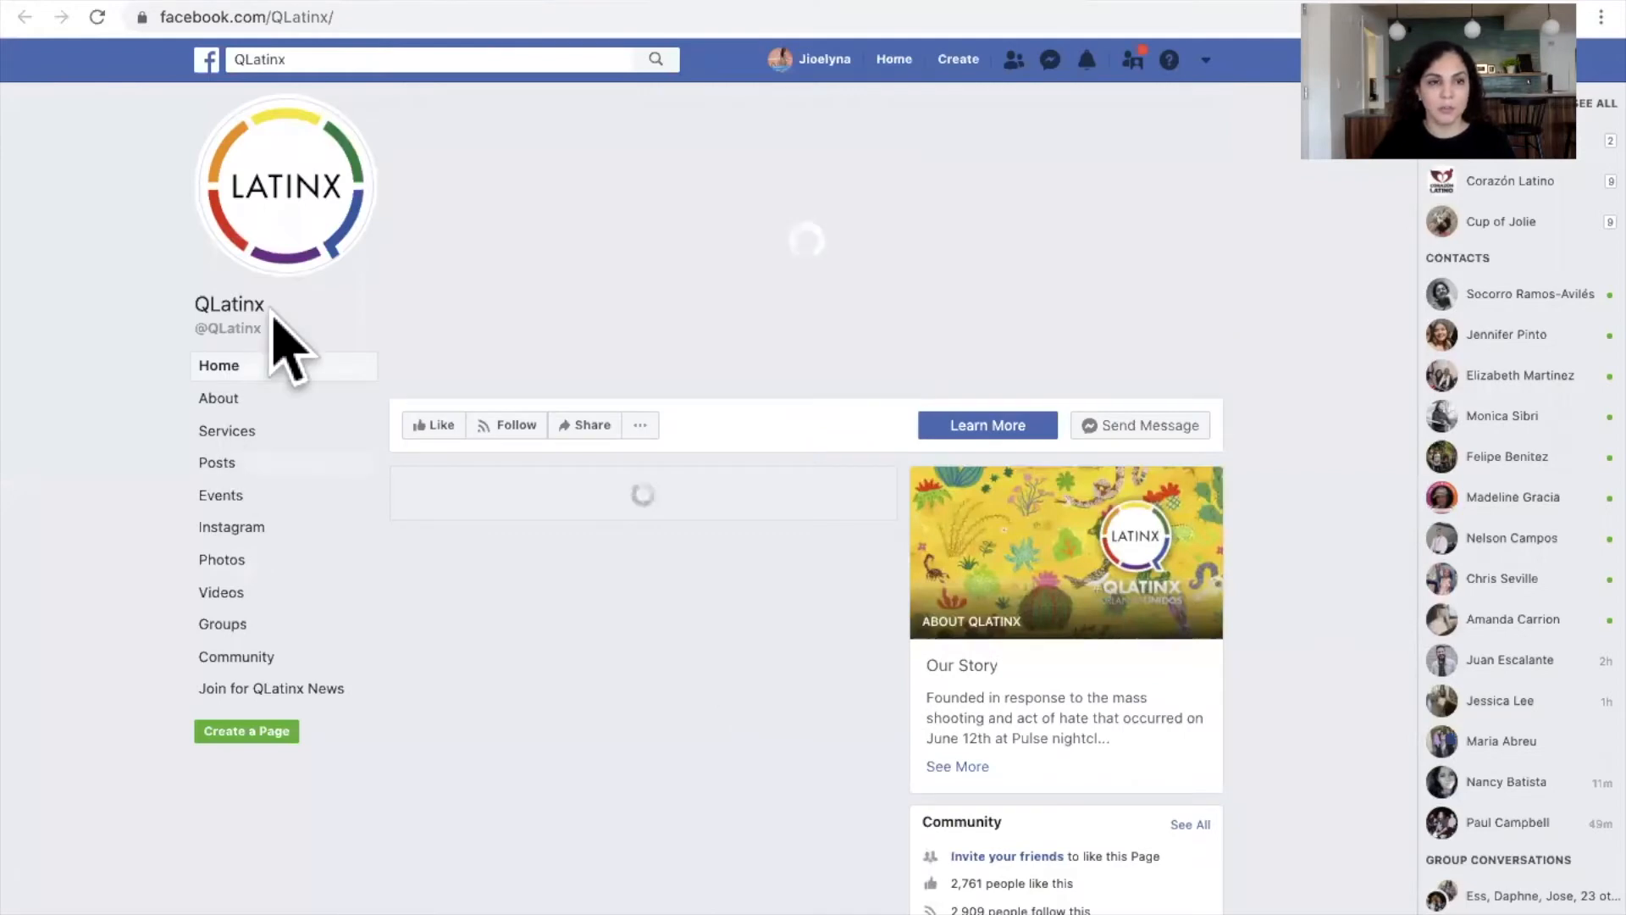
Step: Copy the page name QLatinx from its Facebook page into the new event's co-hosts field
left_click(280, 59)
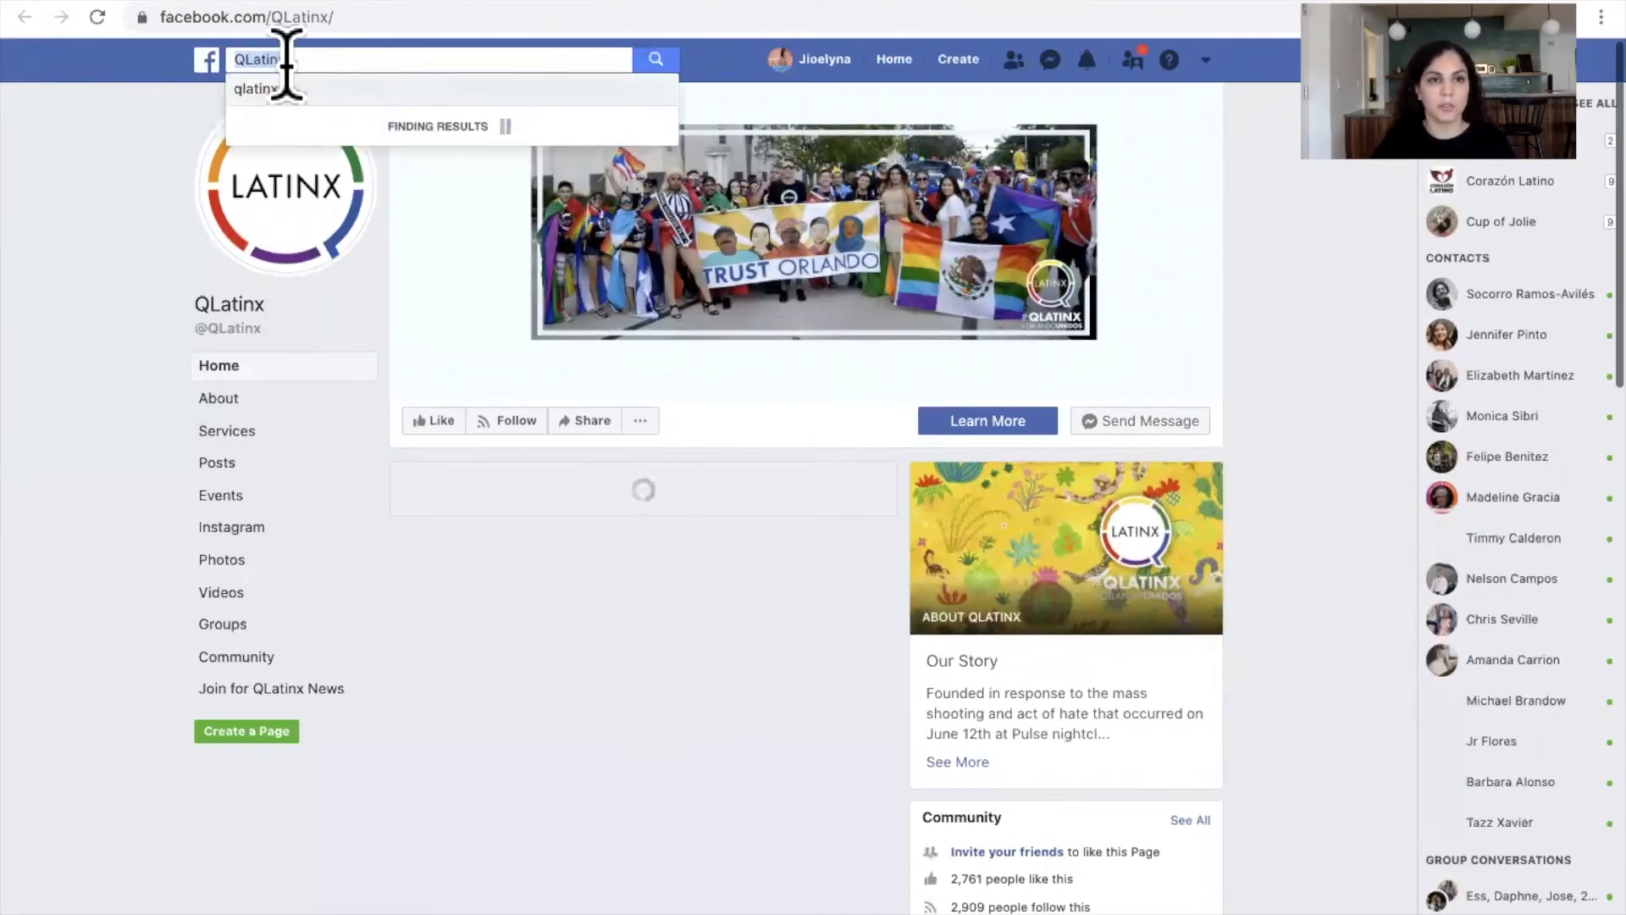
scroll(344, 66, "down", 4)
left_click(348, 61)
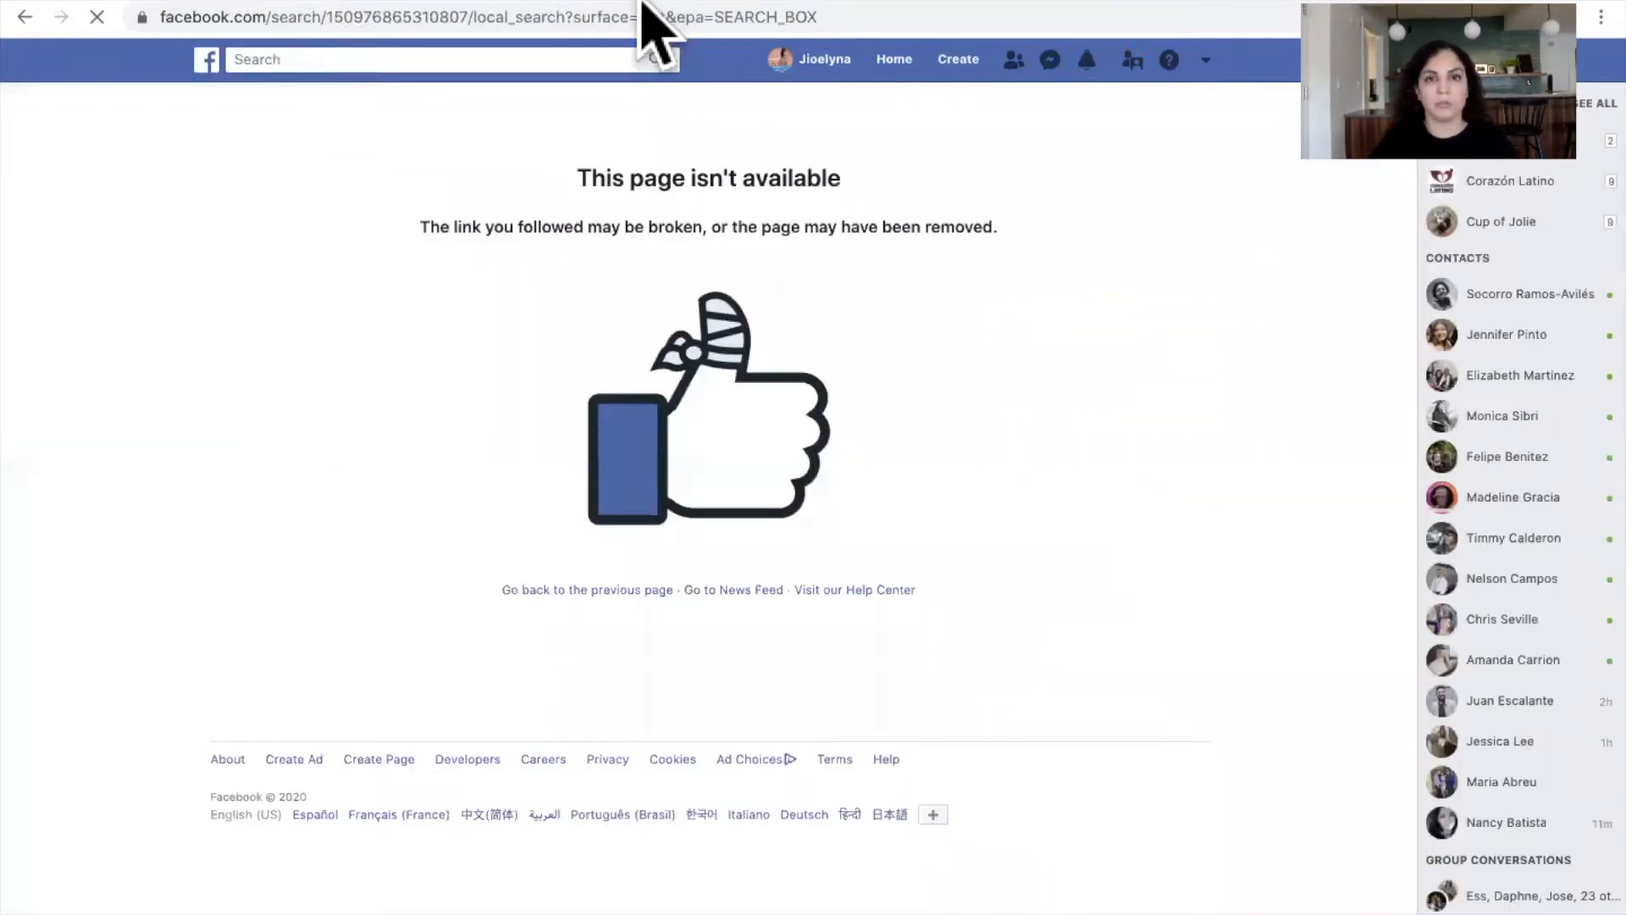
left_click(26, 17)
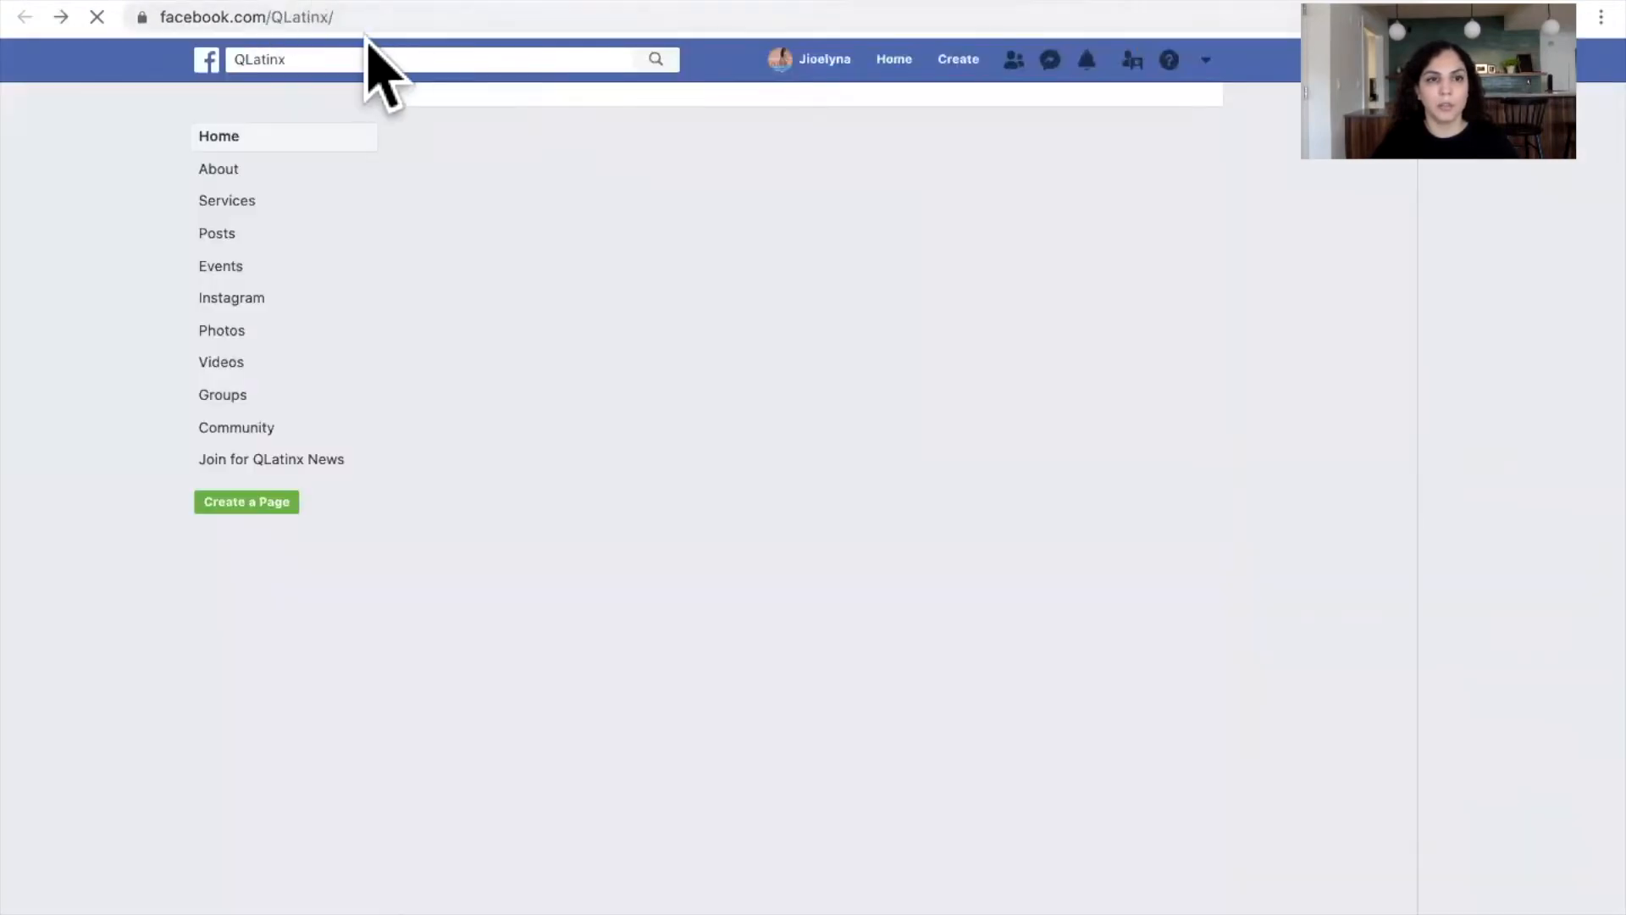
left_click(330, 61)
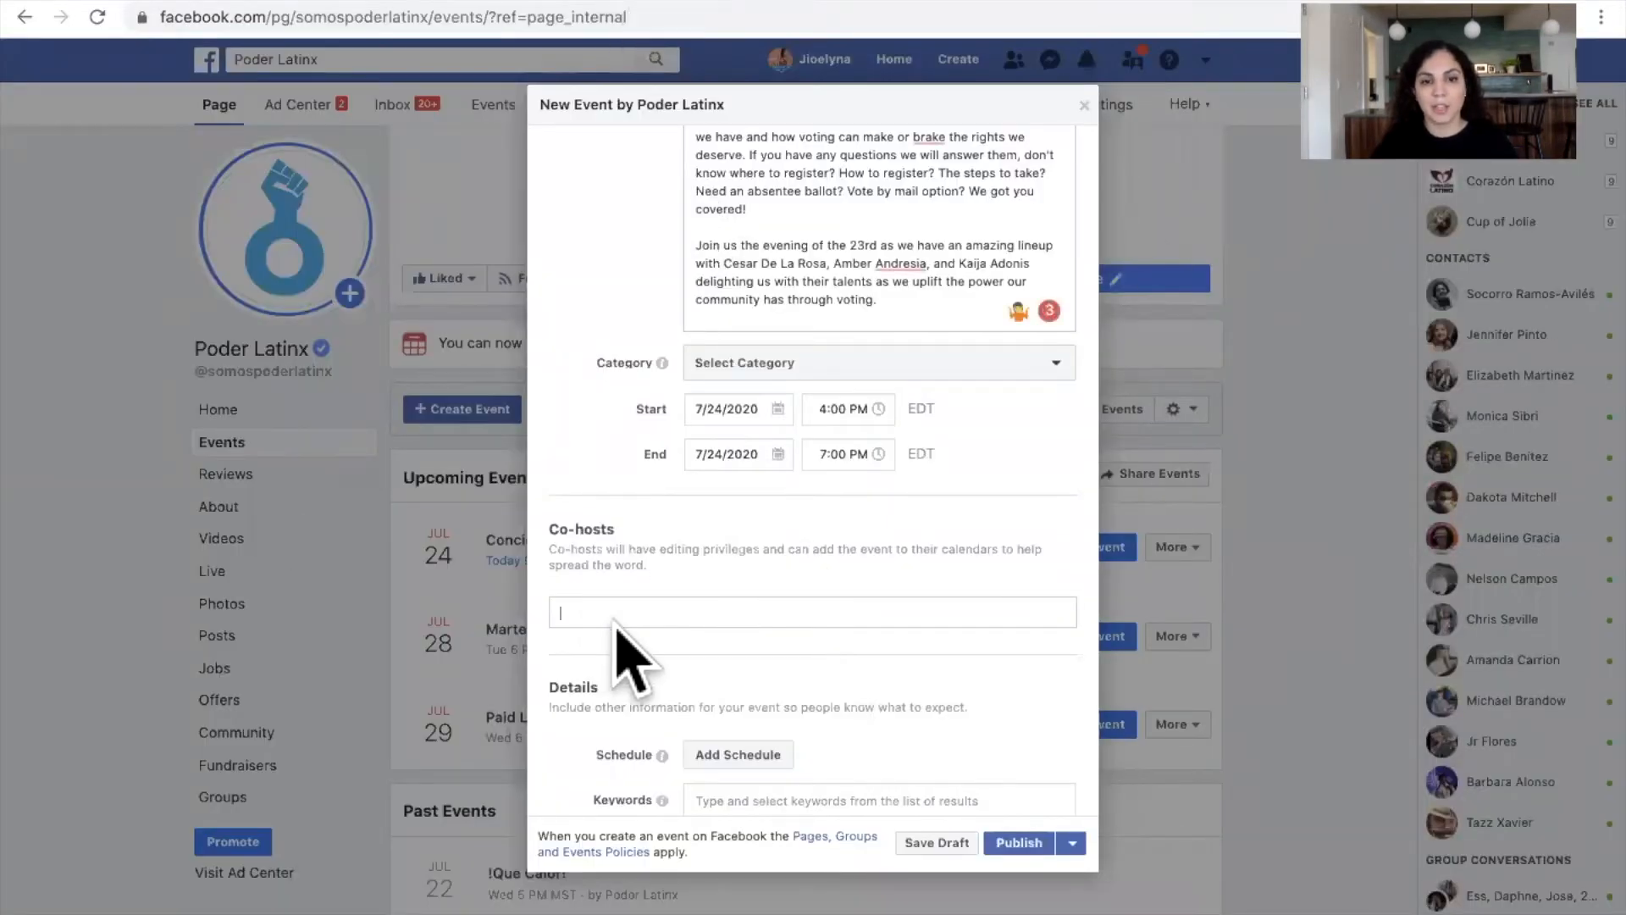
scroll(624, 643, "down", 1)
left_click(577, 598)
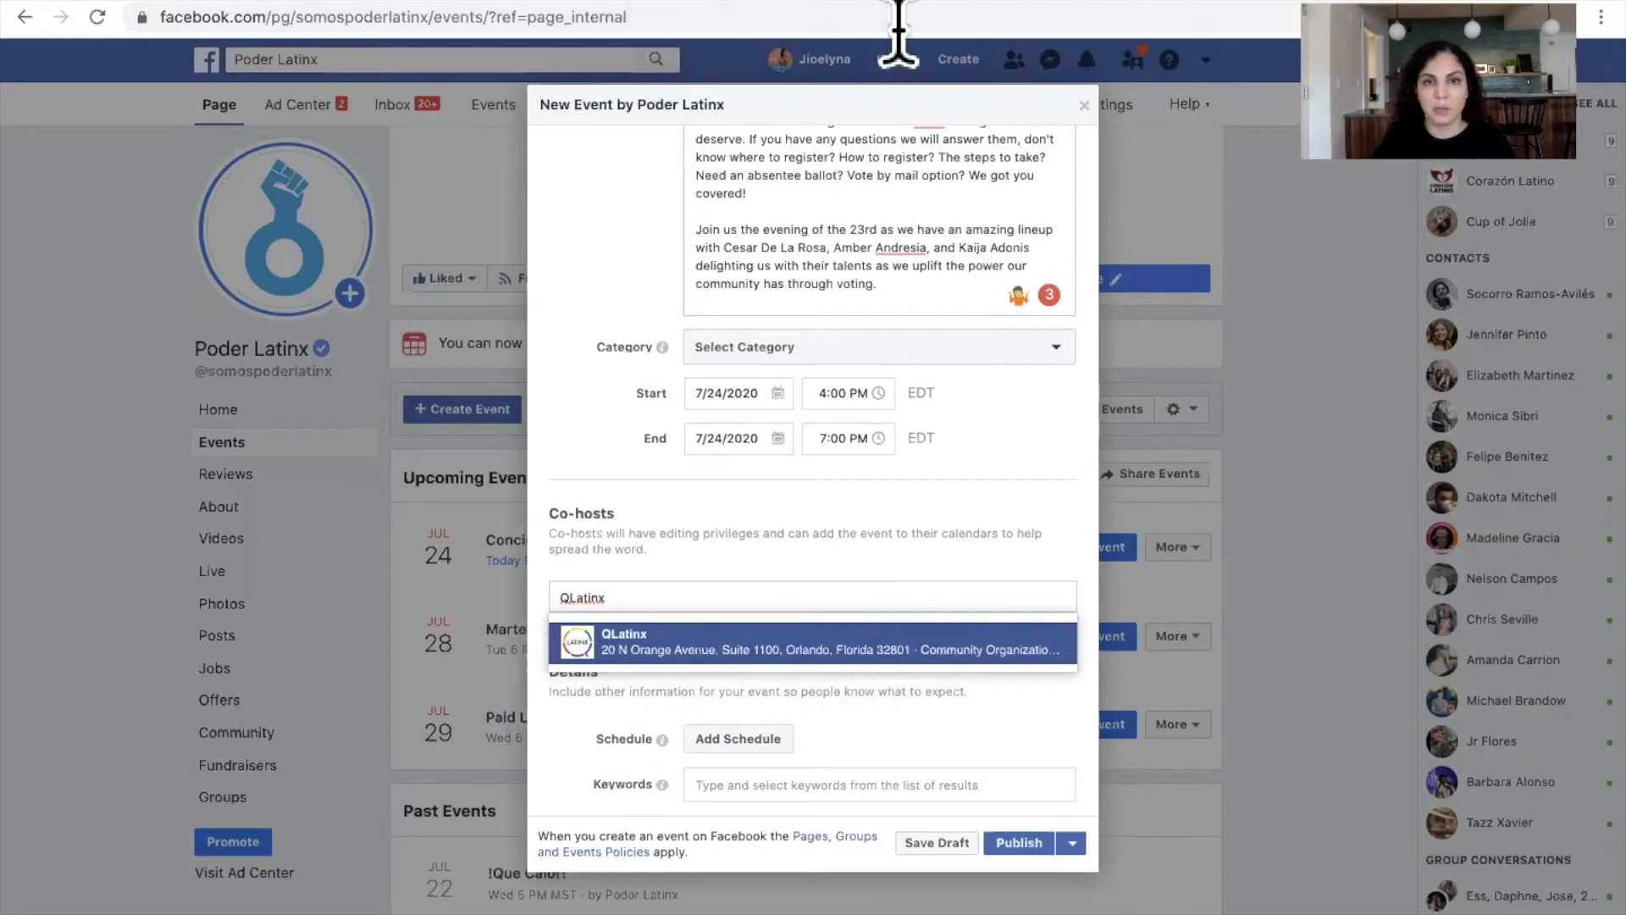
Step: Check the name and logo on the QLatinx Facebook page again and clear QLatinx from the event's co-hosts field
left_click(895, 0)
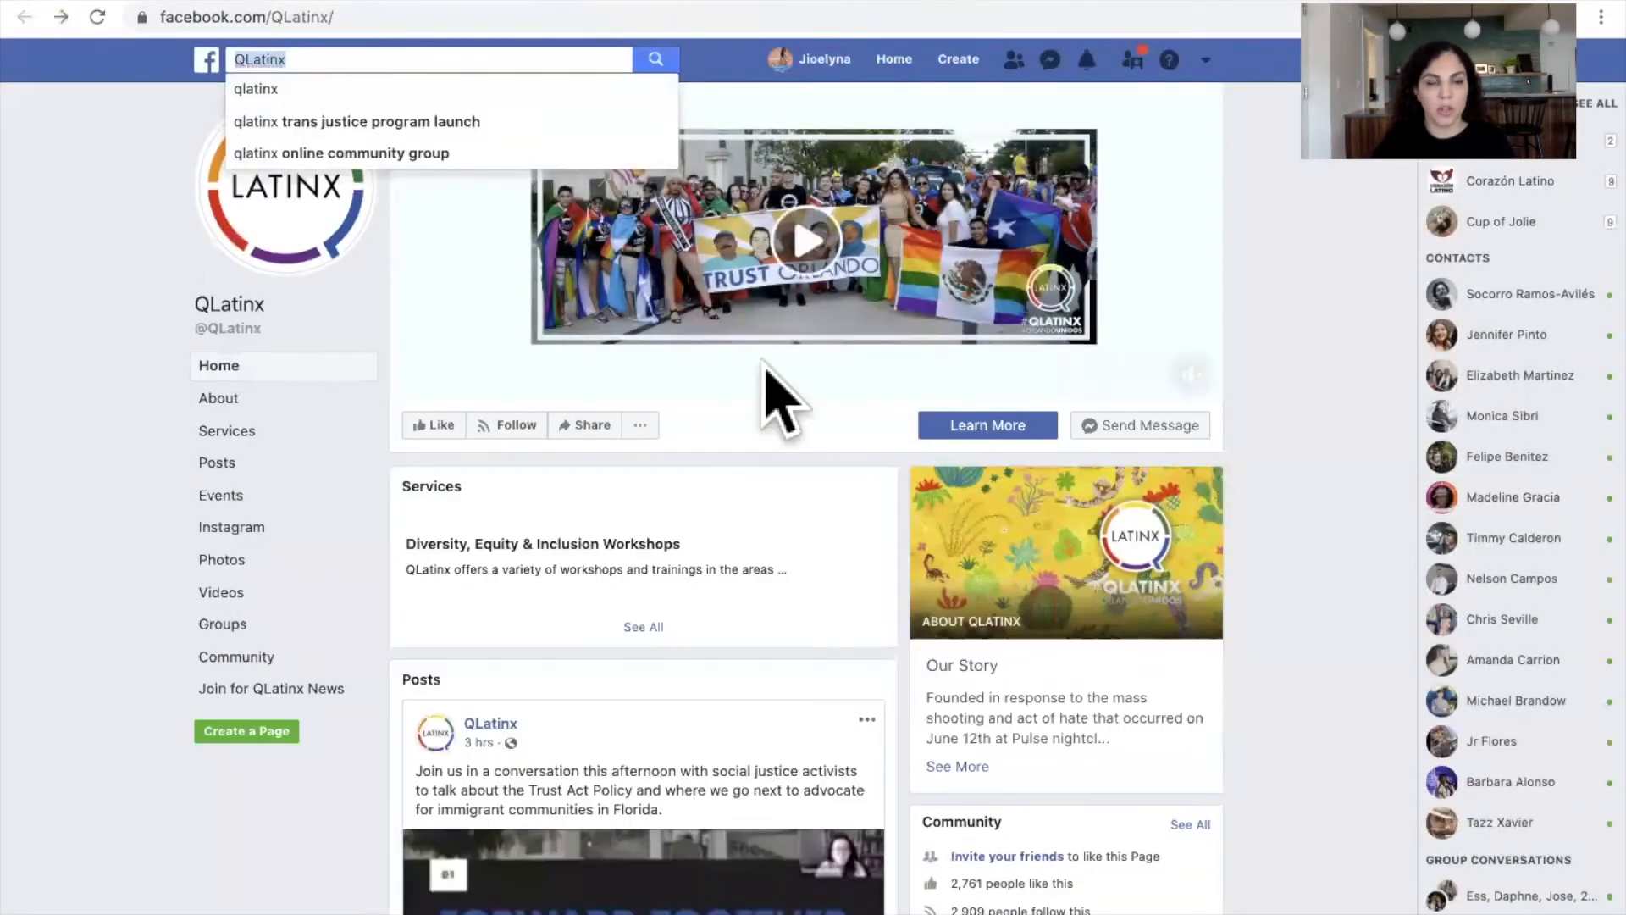
left_click(17, 313)
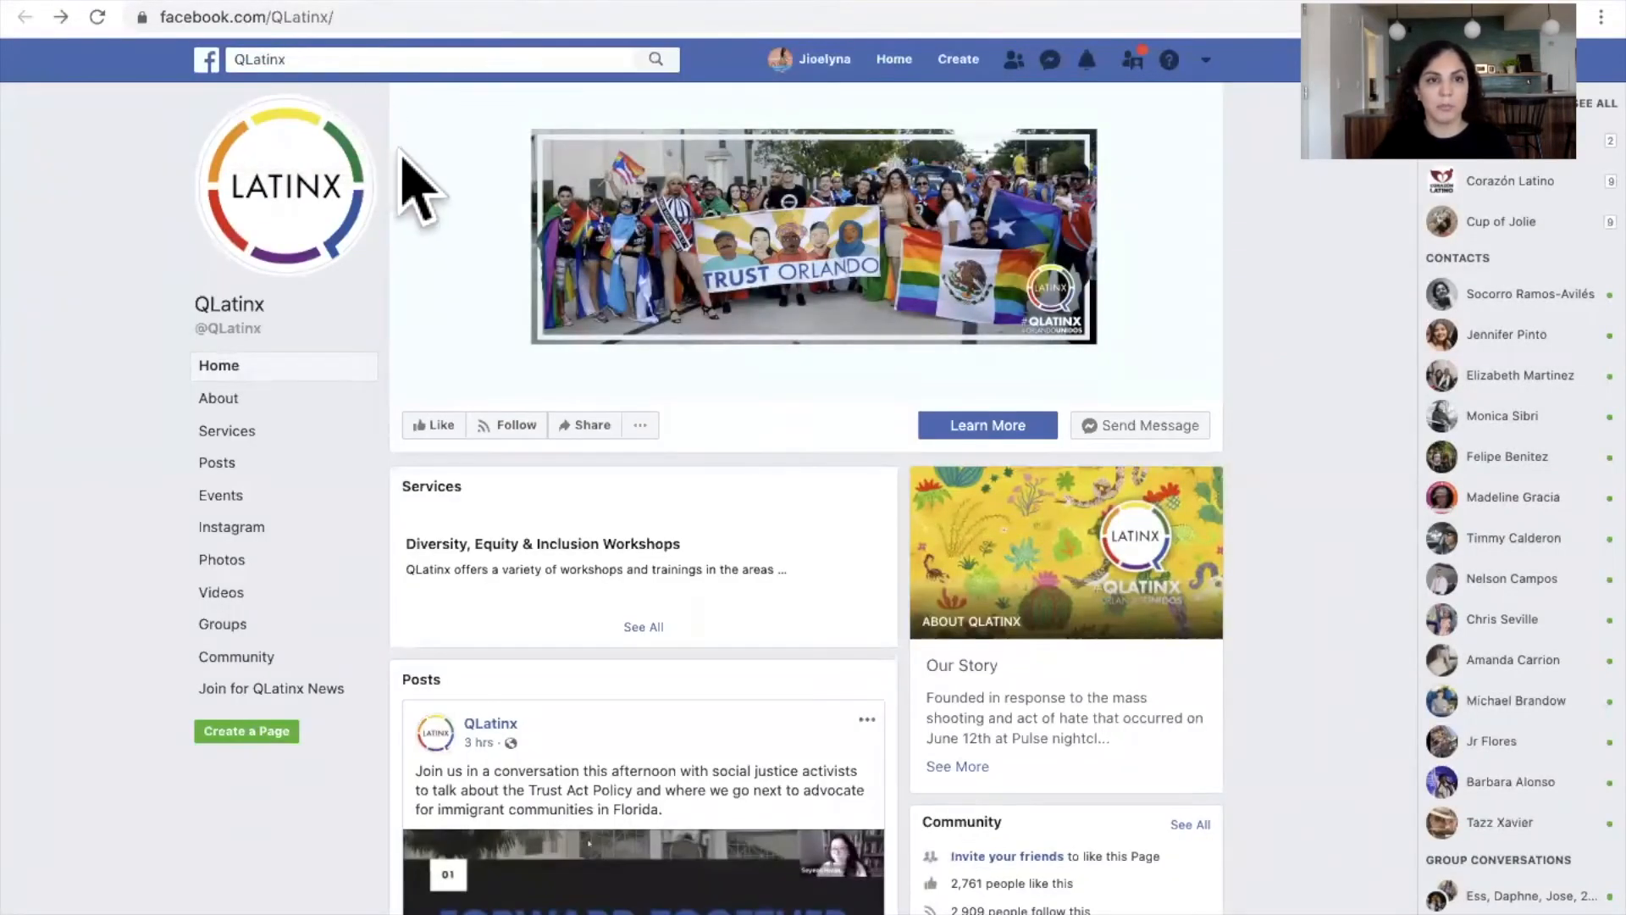
left_click(460, 2)
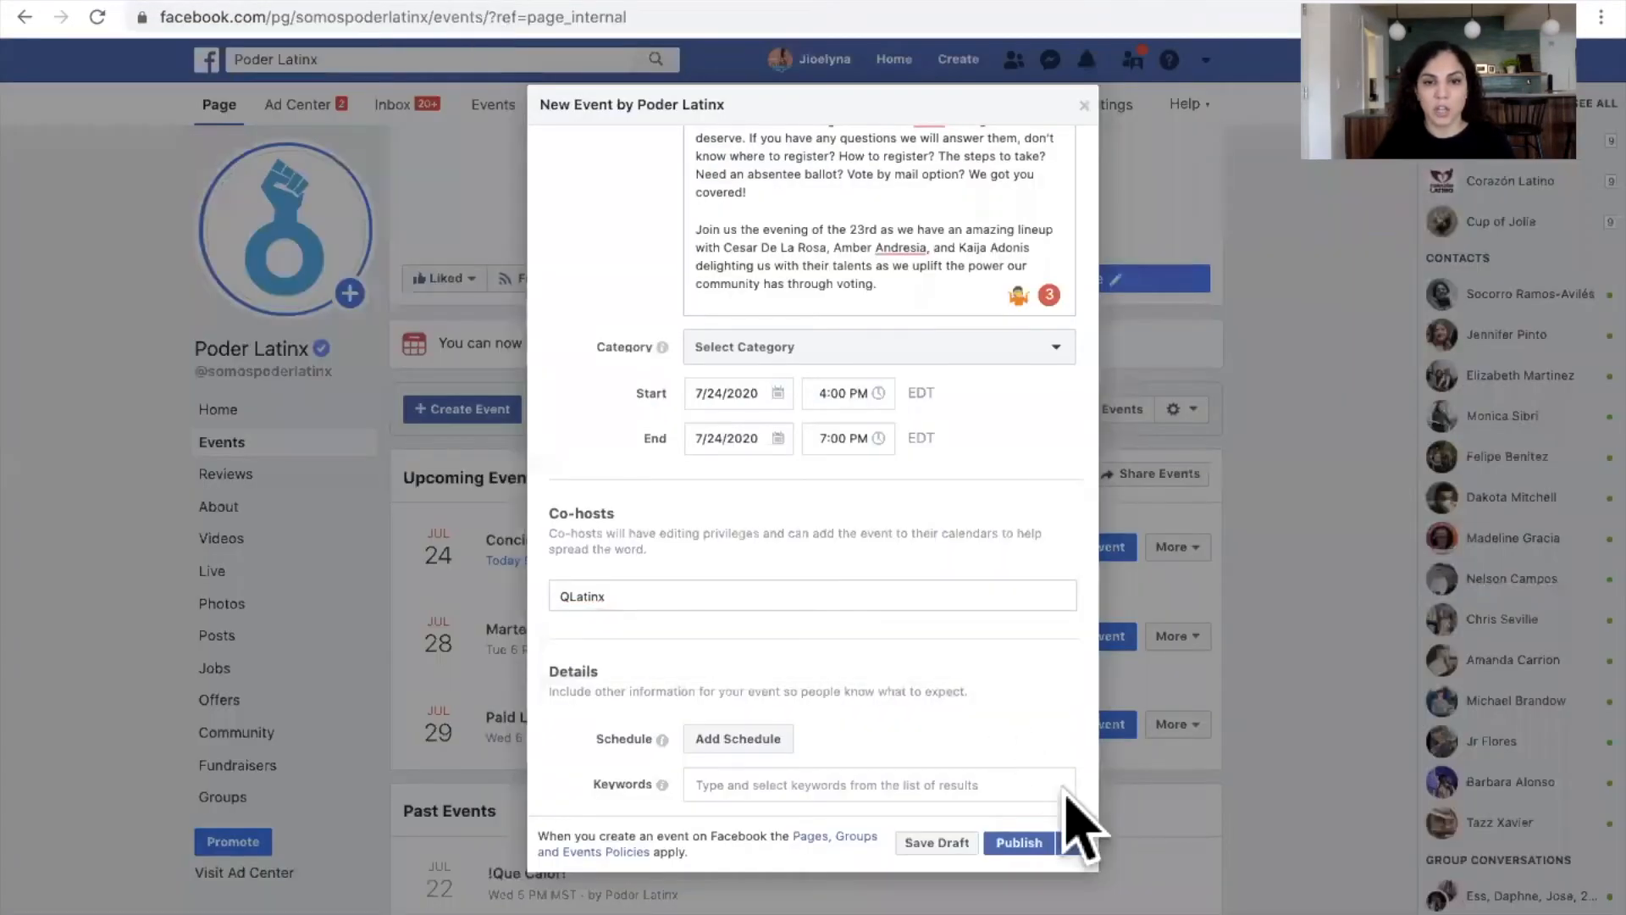
left_click(664, 593)
key("BackSpace")
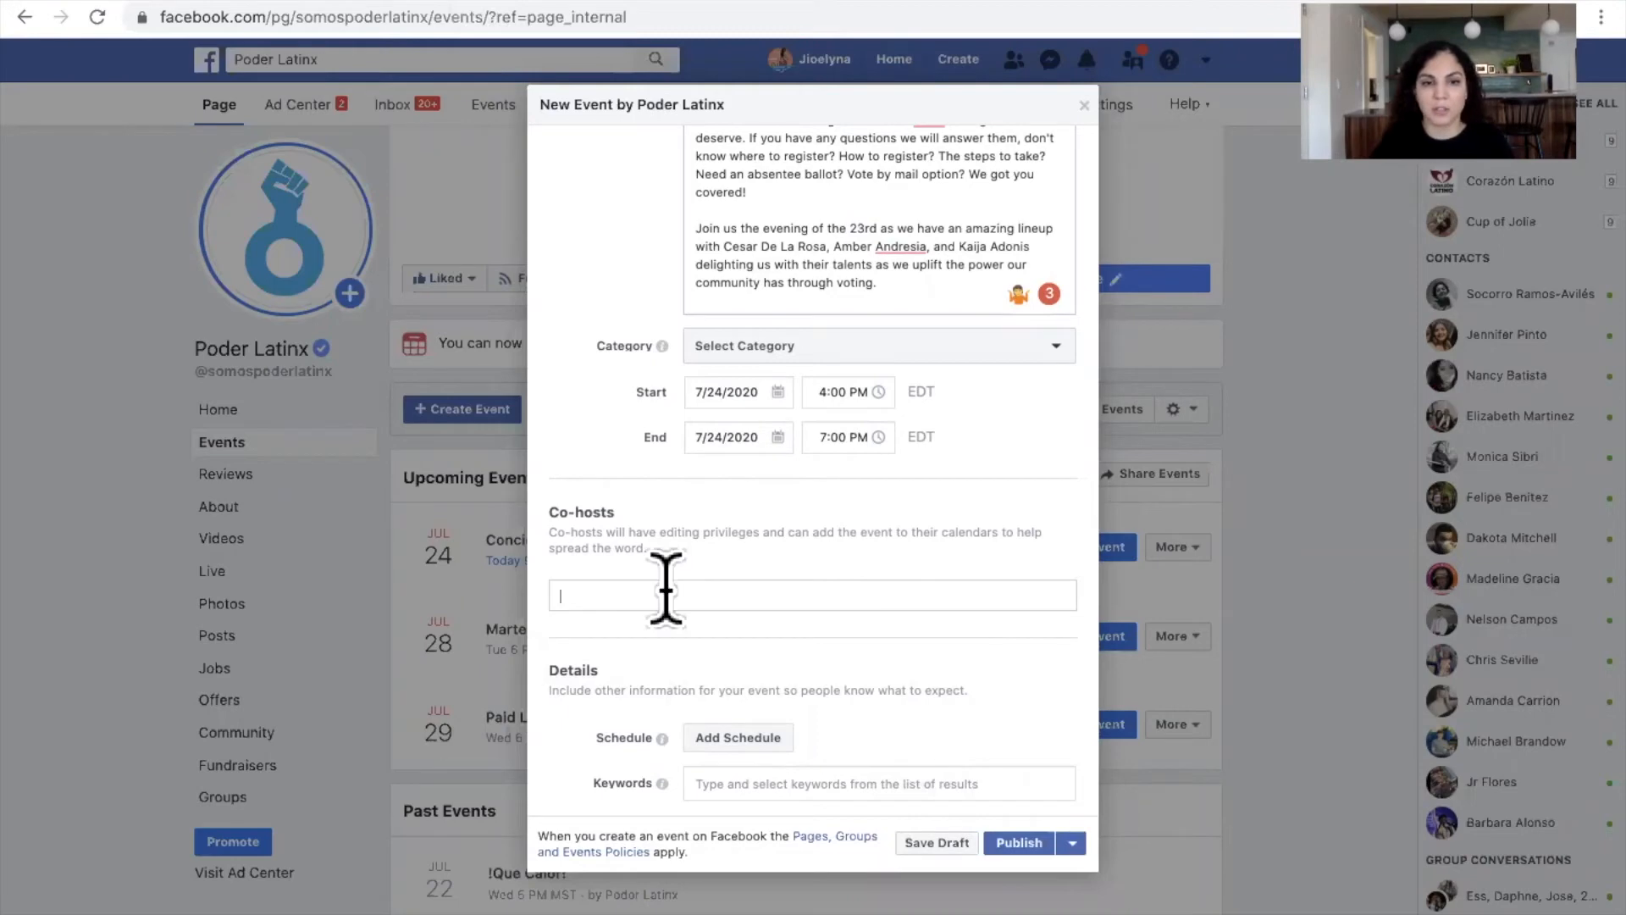
Step: Mark the event as Kid Friendly and as a Volunteer Opportunity in its details
scroll(974, 707, "down", 4)
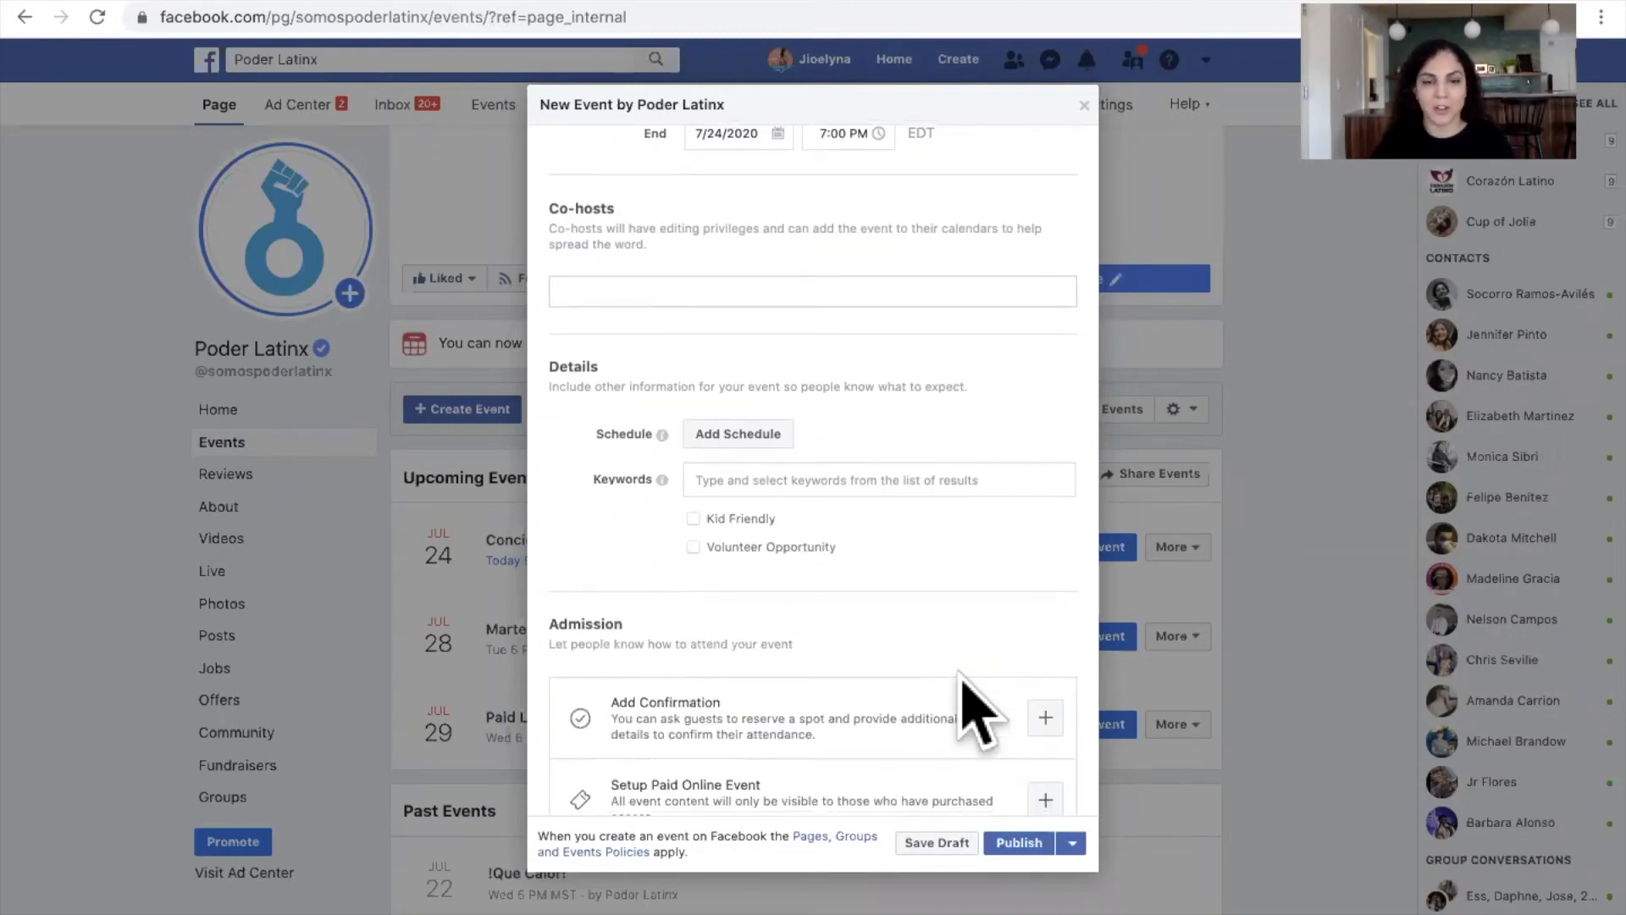
scroll(974, 707, "down", 2)
scroll(965, 690, "up", 1)
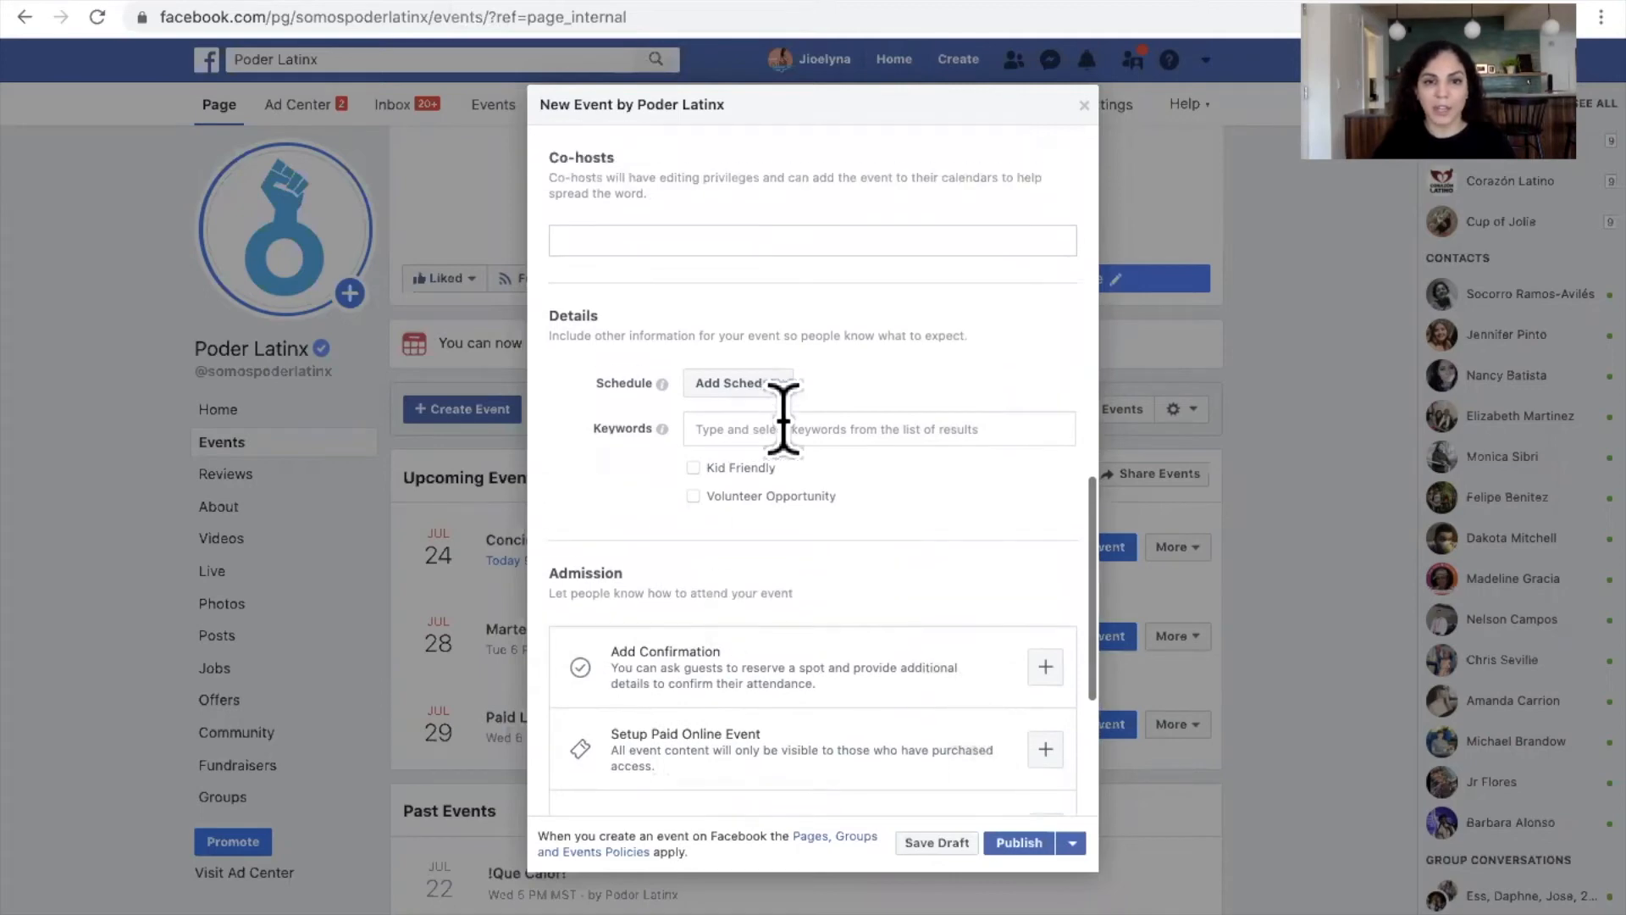
left_click(725, 420)
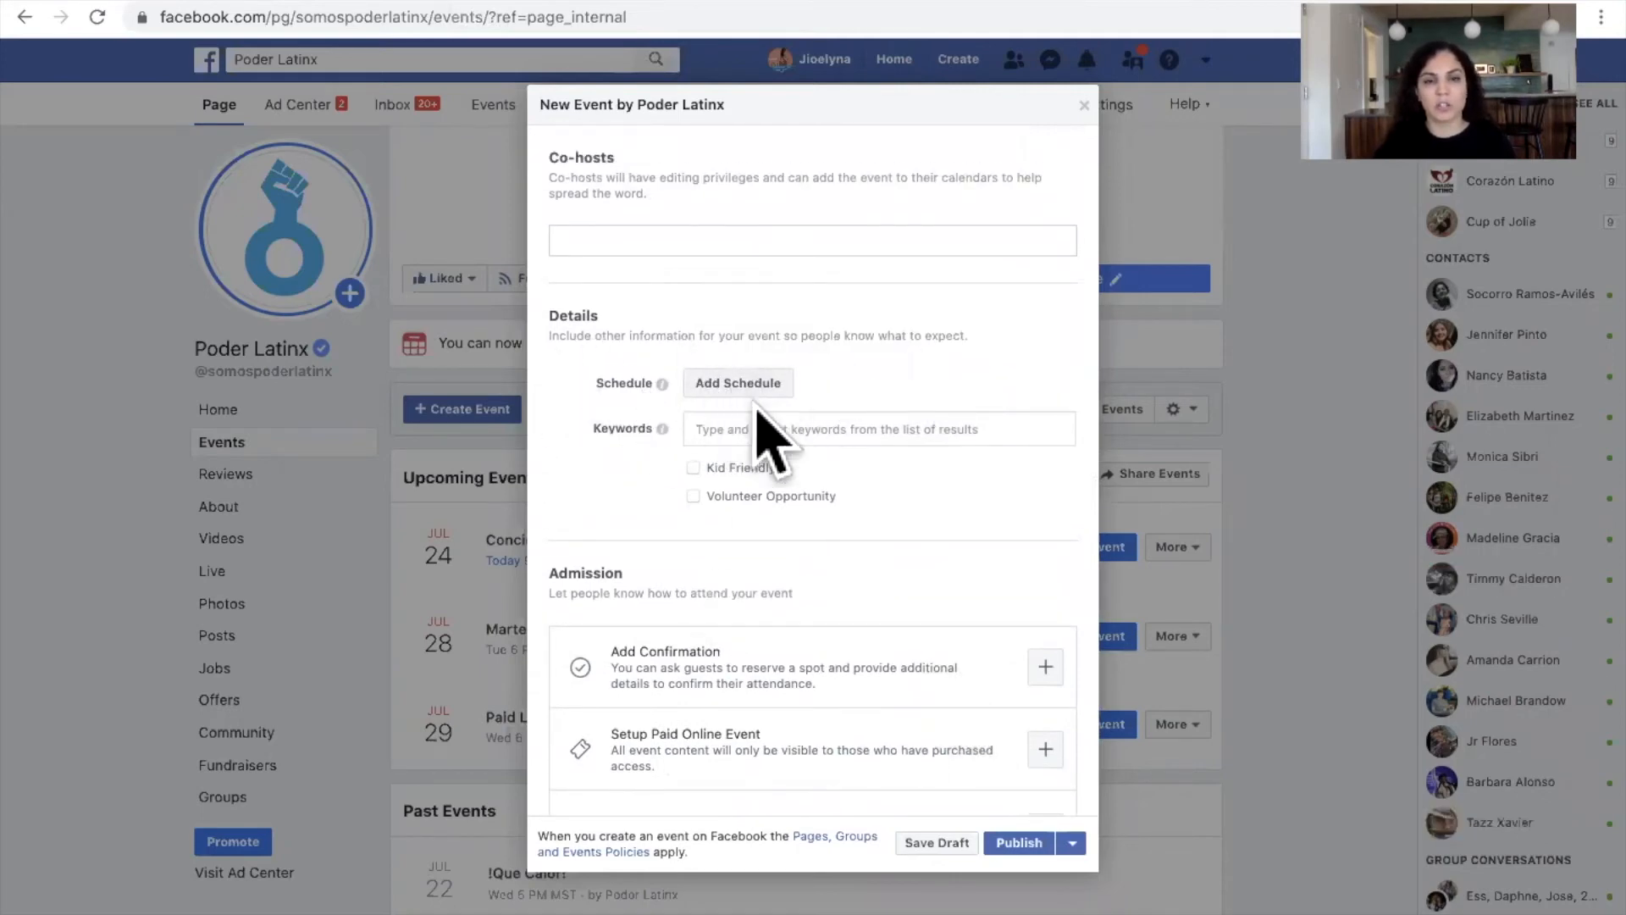
scroll(735, 427, "down", 1)
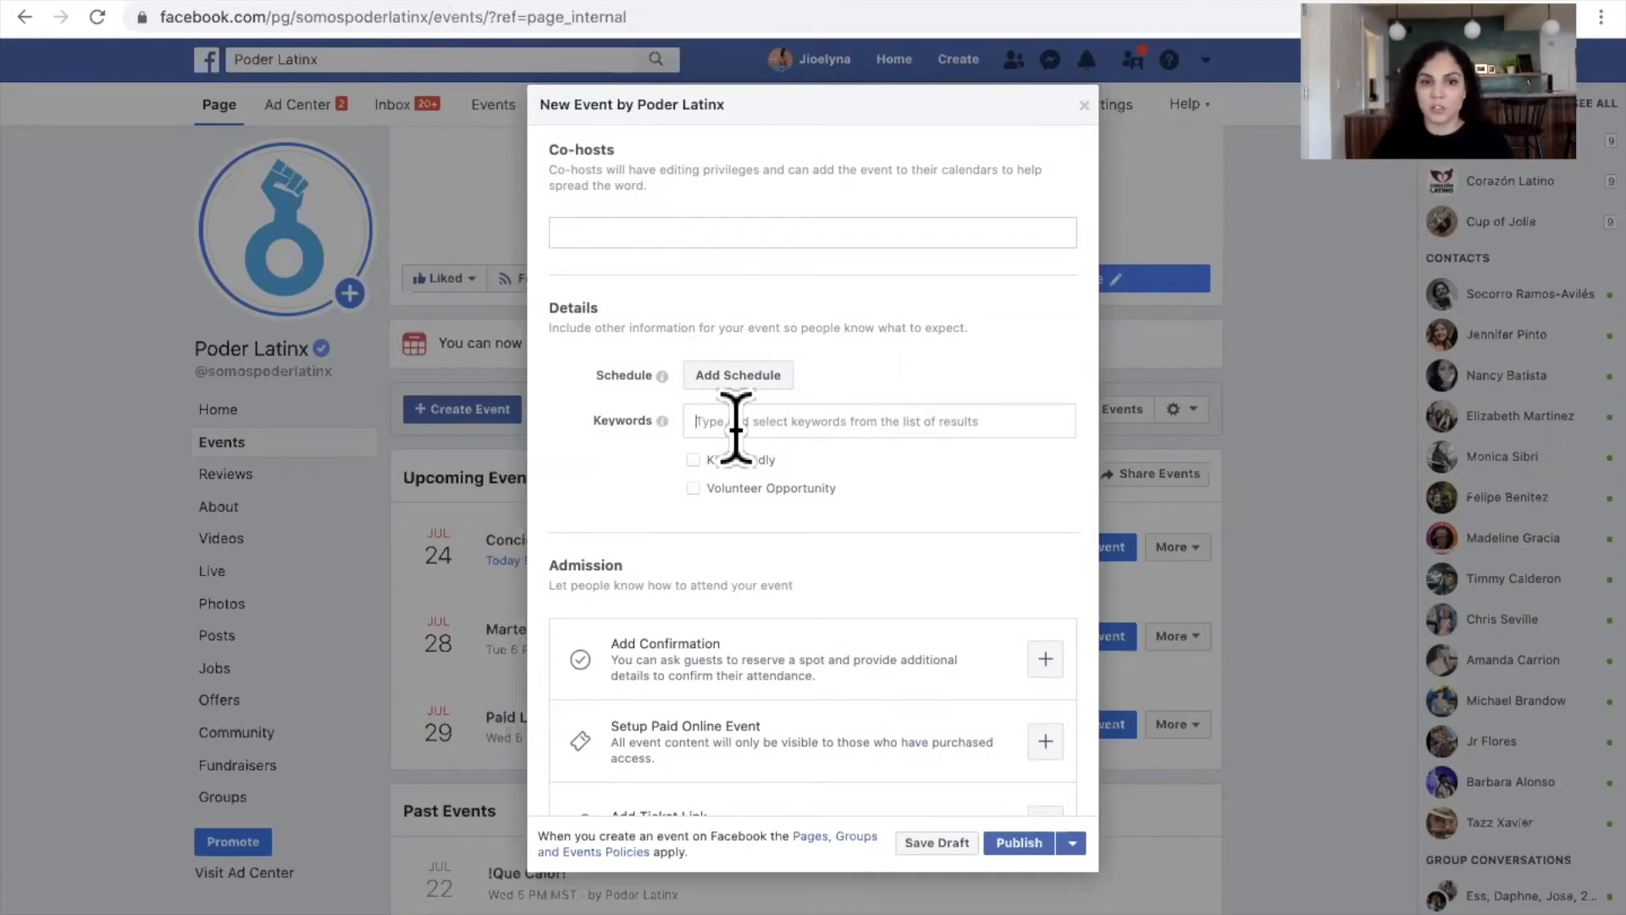
left_click(693, 460)
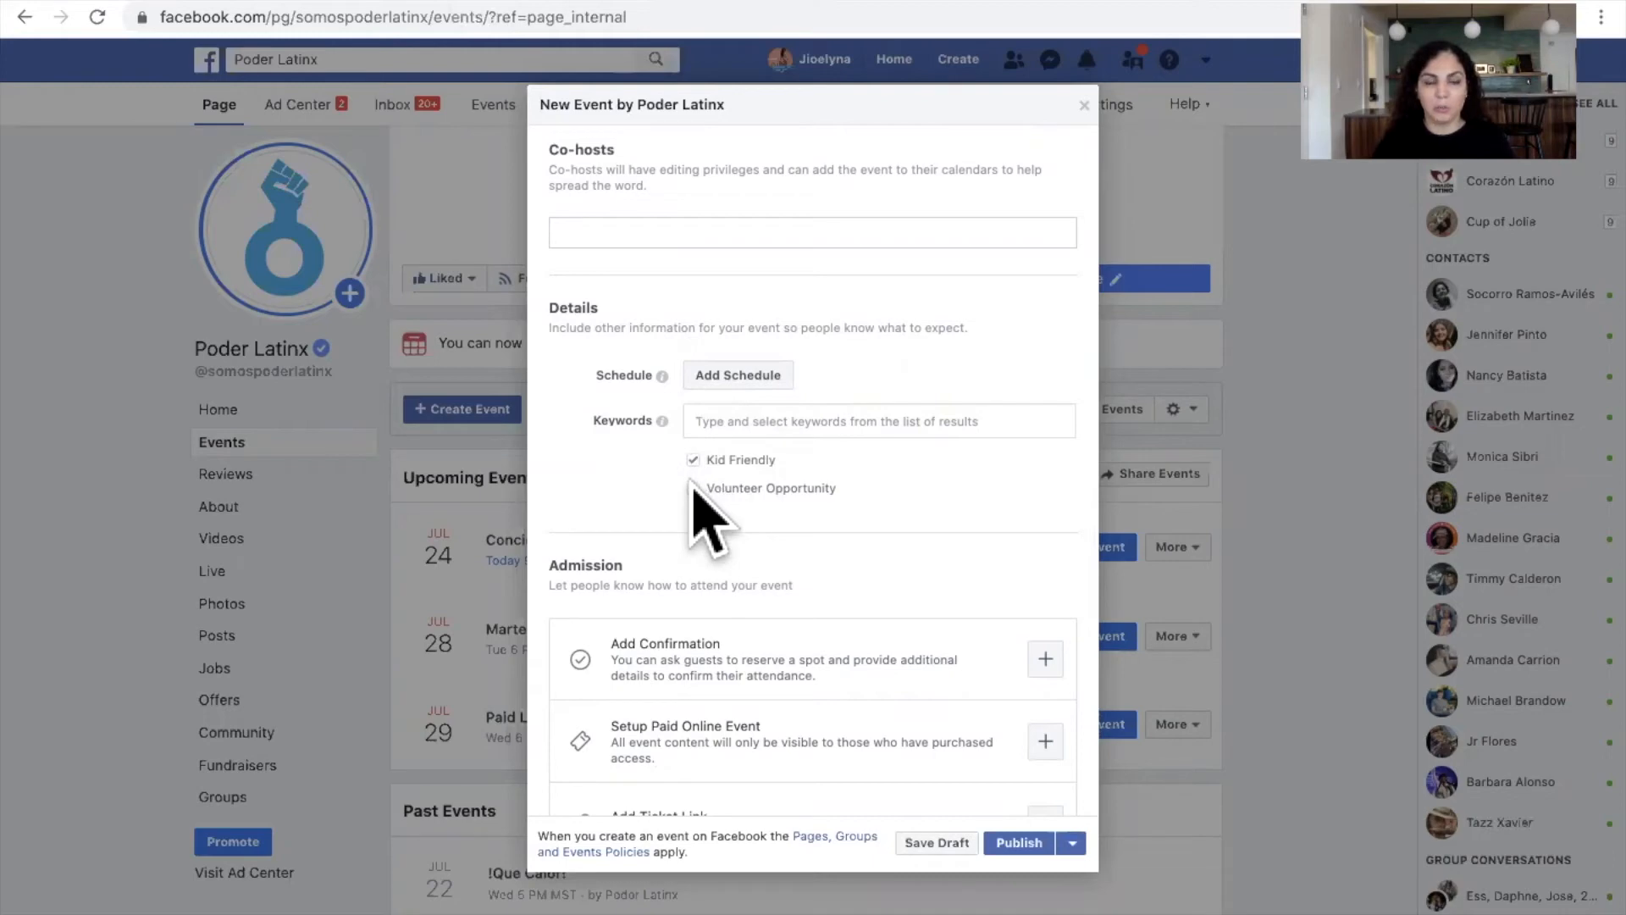
left_click(693, 489)
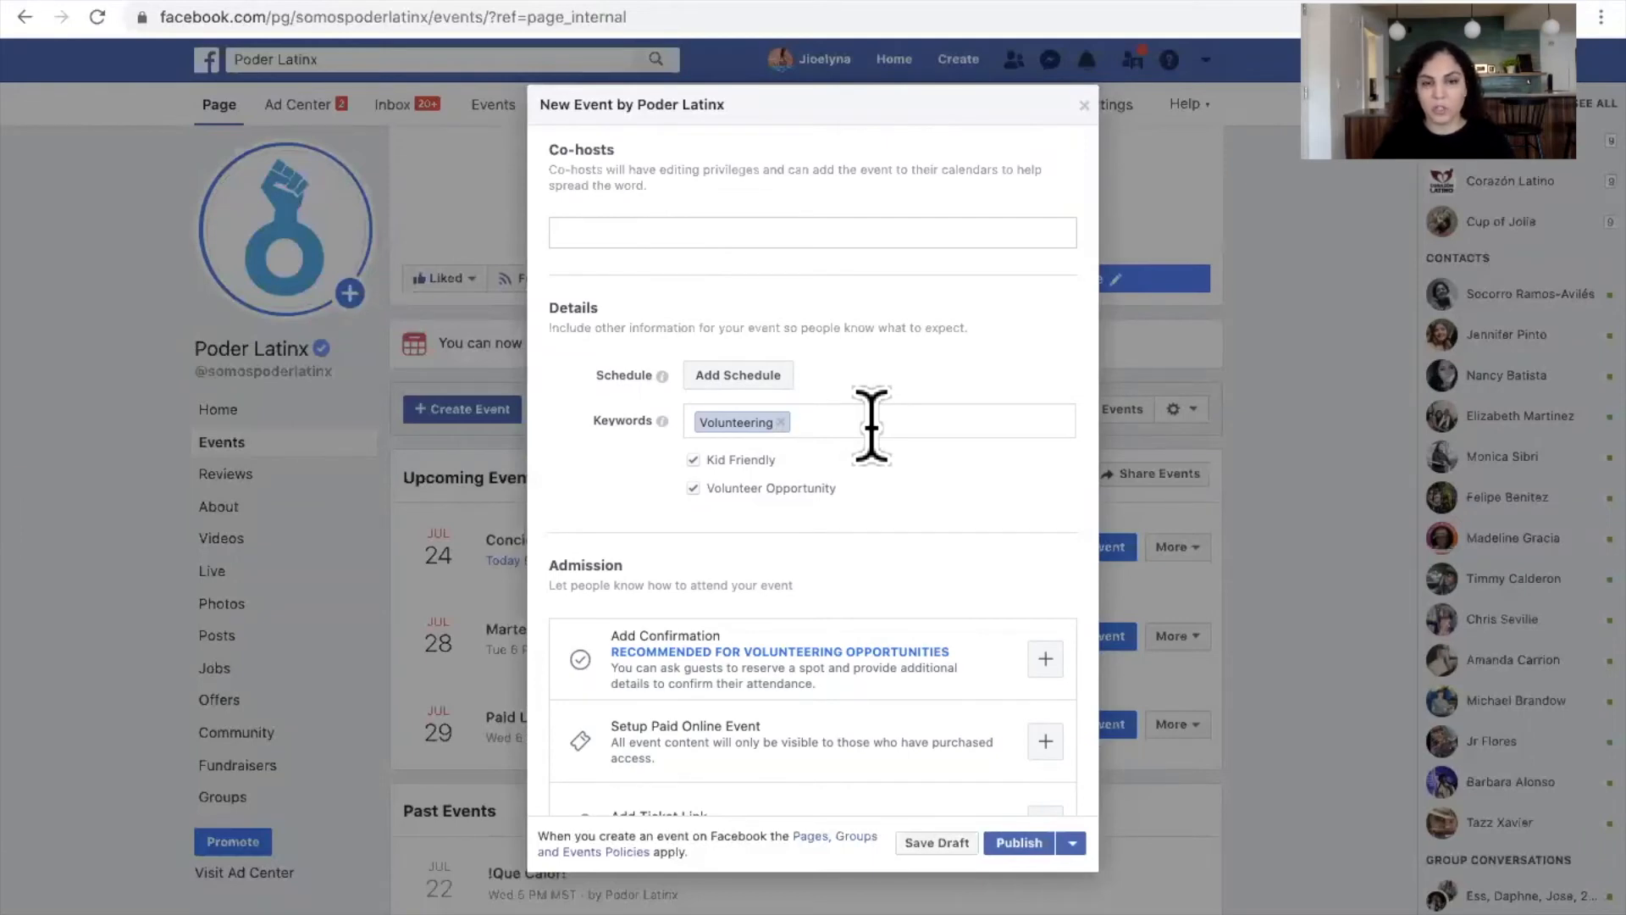
Step: Try the keyword VOTE in the event's details and add the keyword Education policy instead
scroll(885, 457, "up", 5)
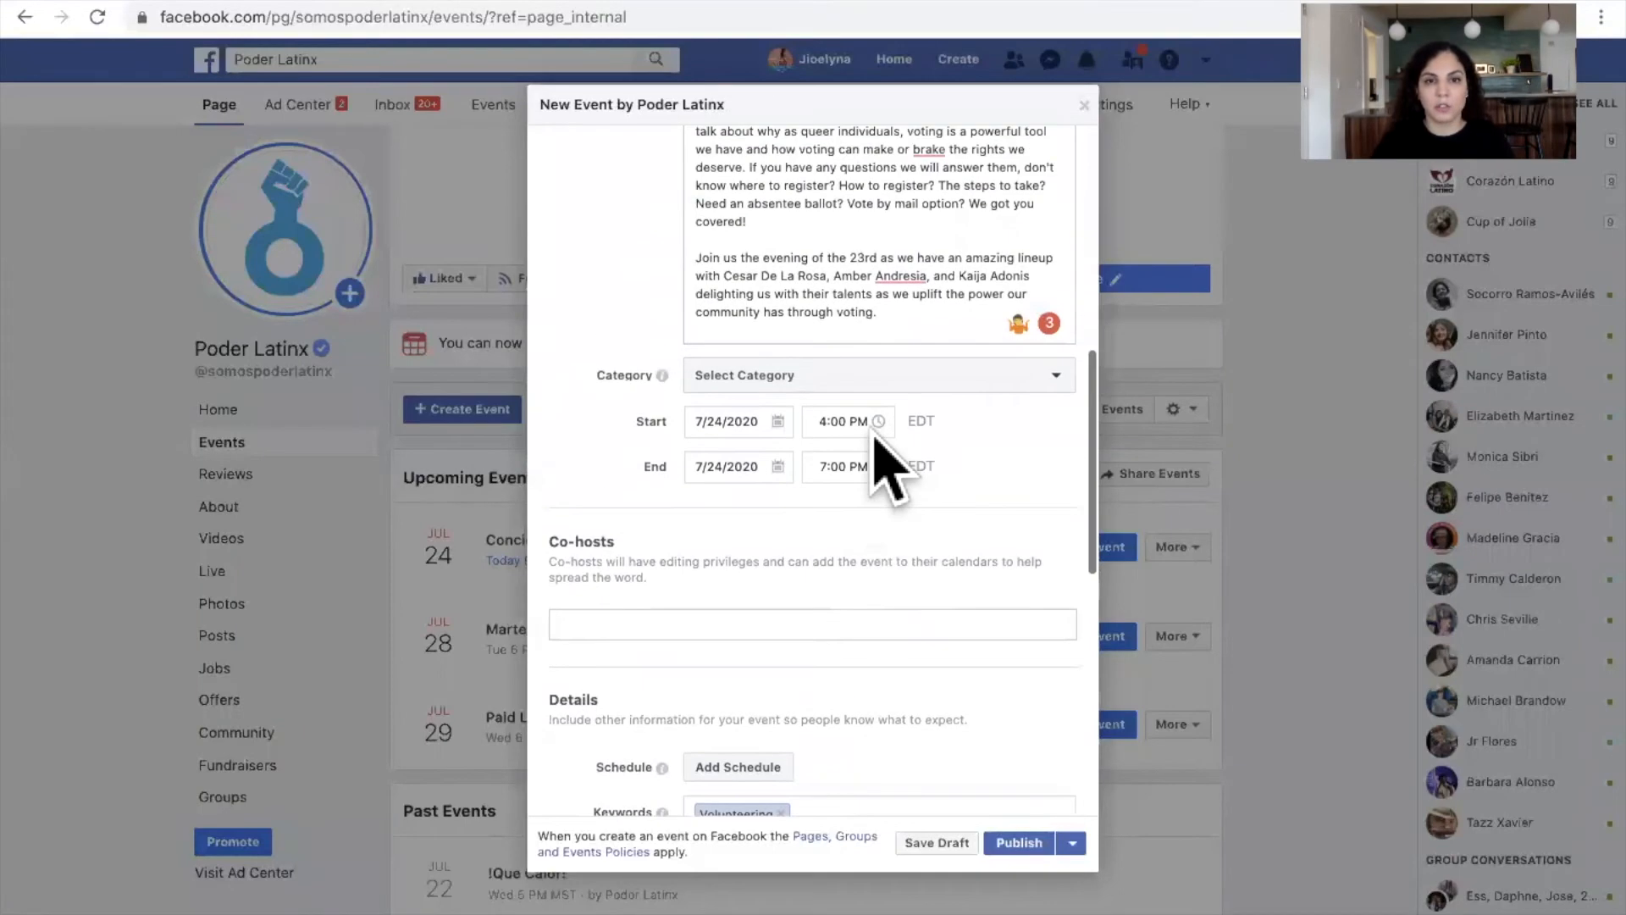
scroll(876, 436, "up", 5)
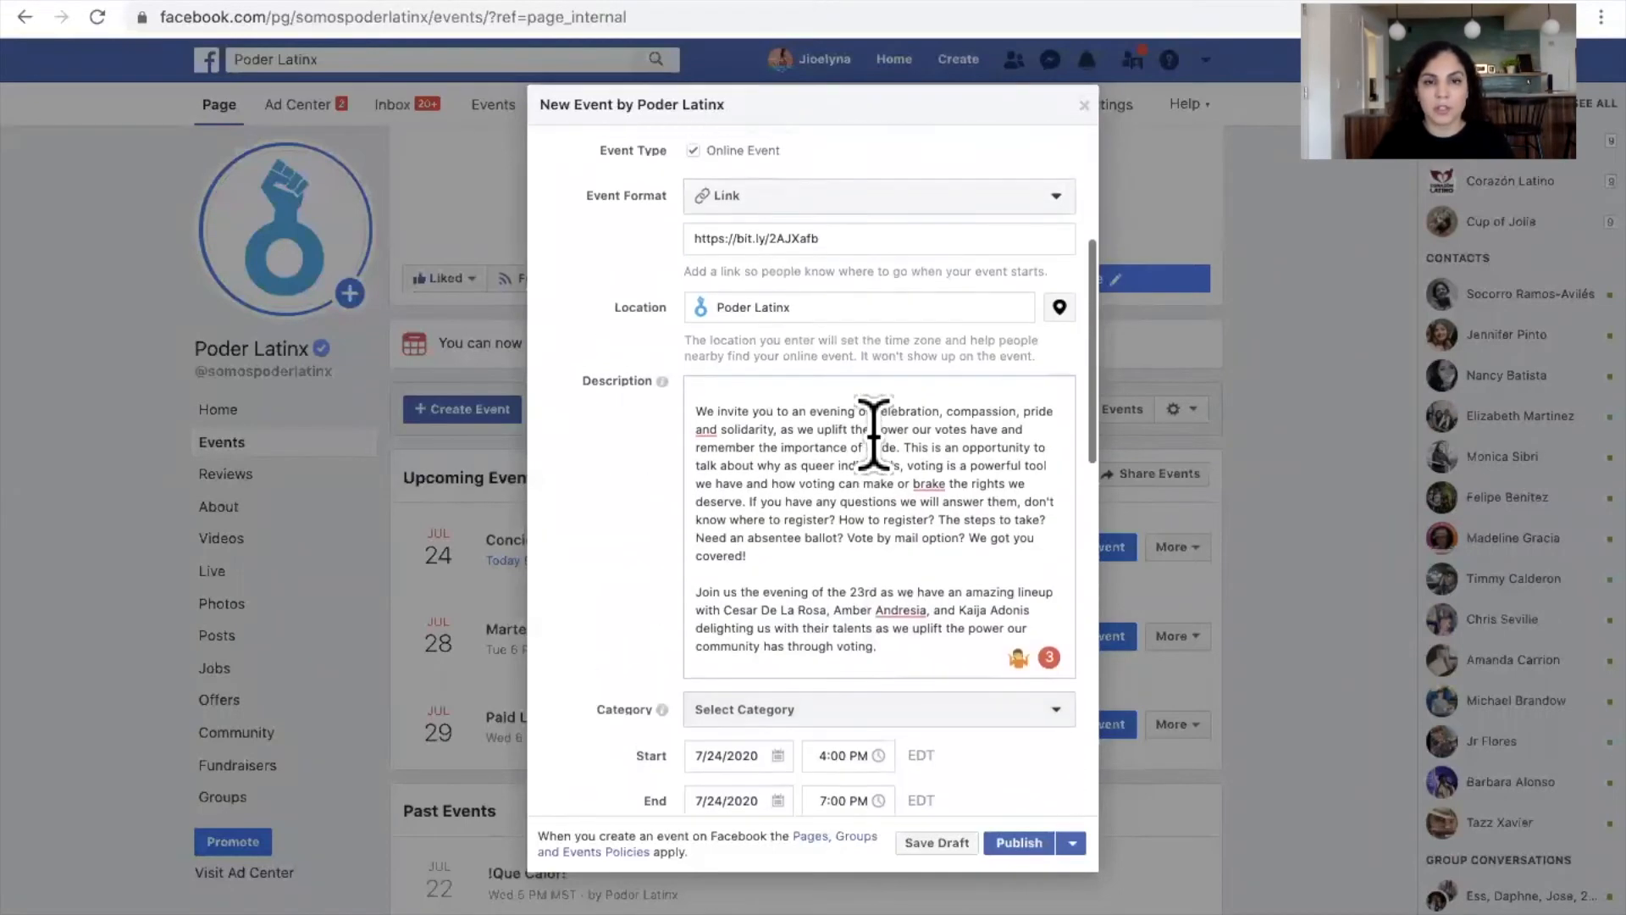
scroll(874, 436, "down", 10)
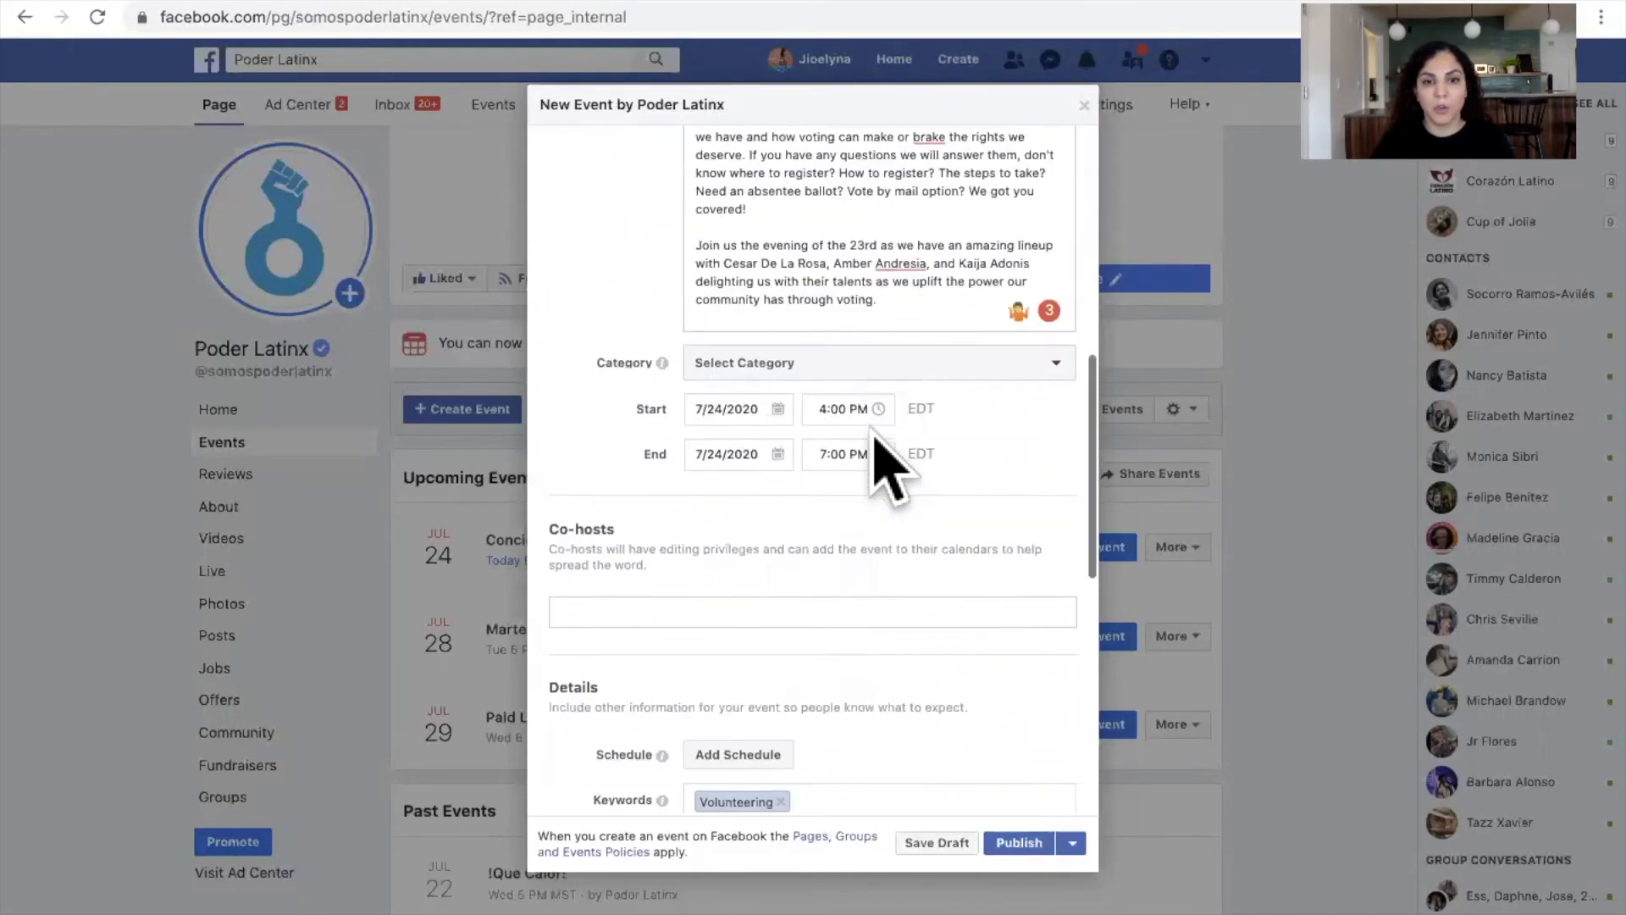
scroll(873, 436, "down", 1)
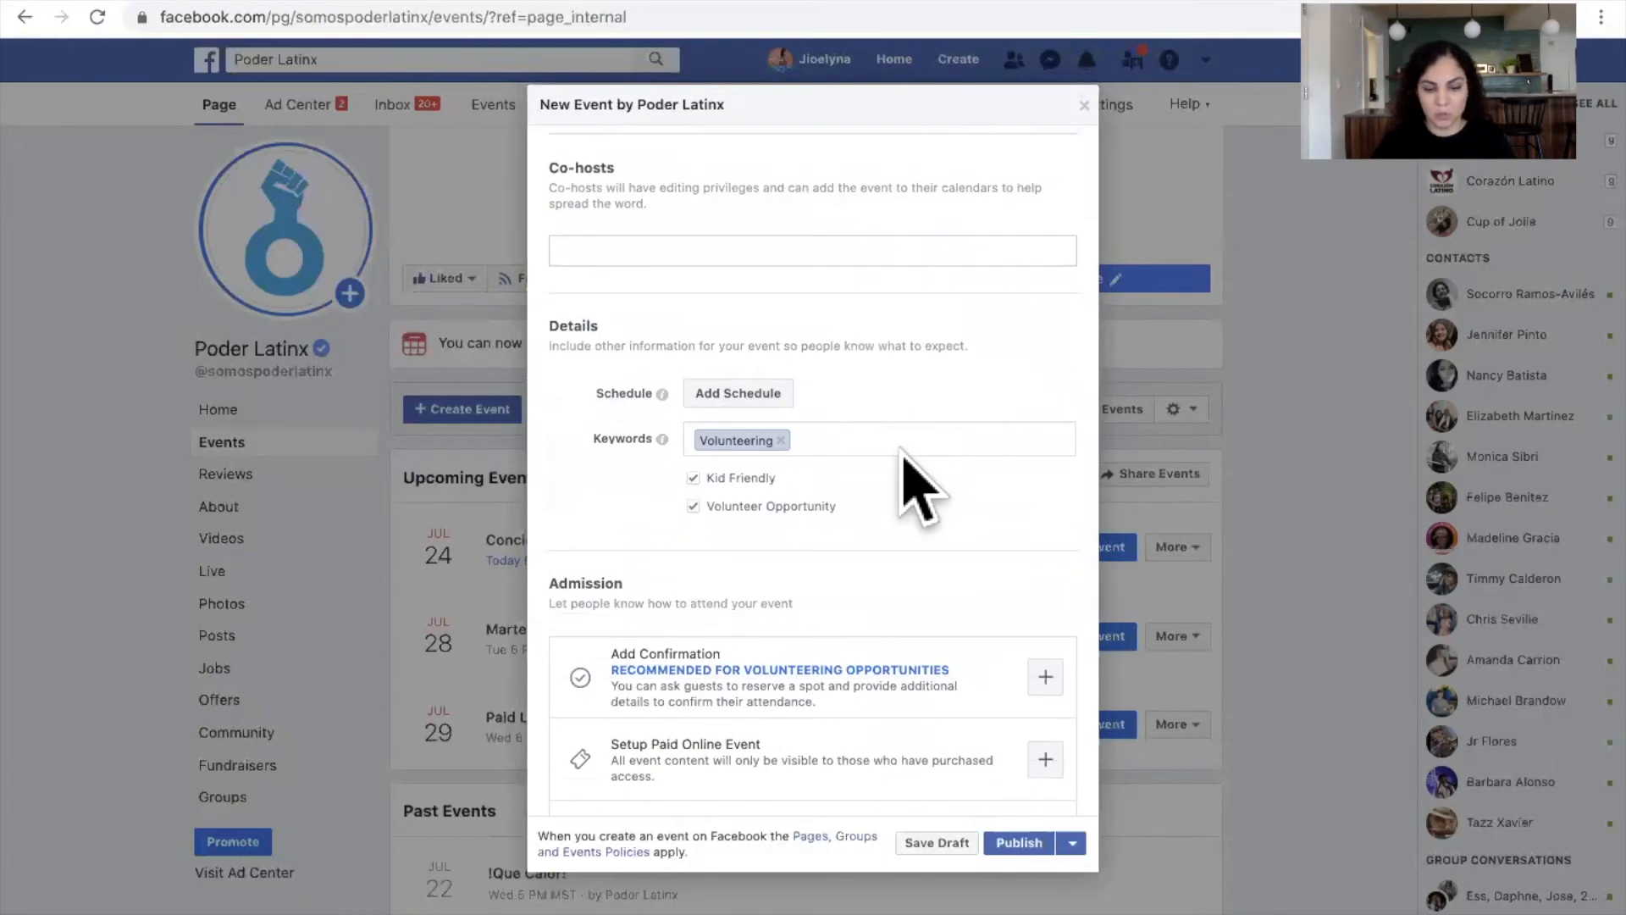
type("VOTE")
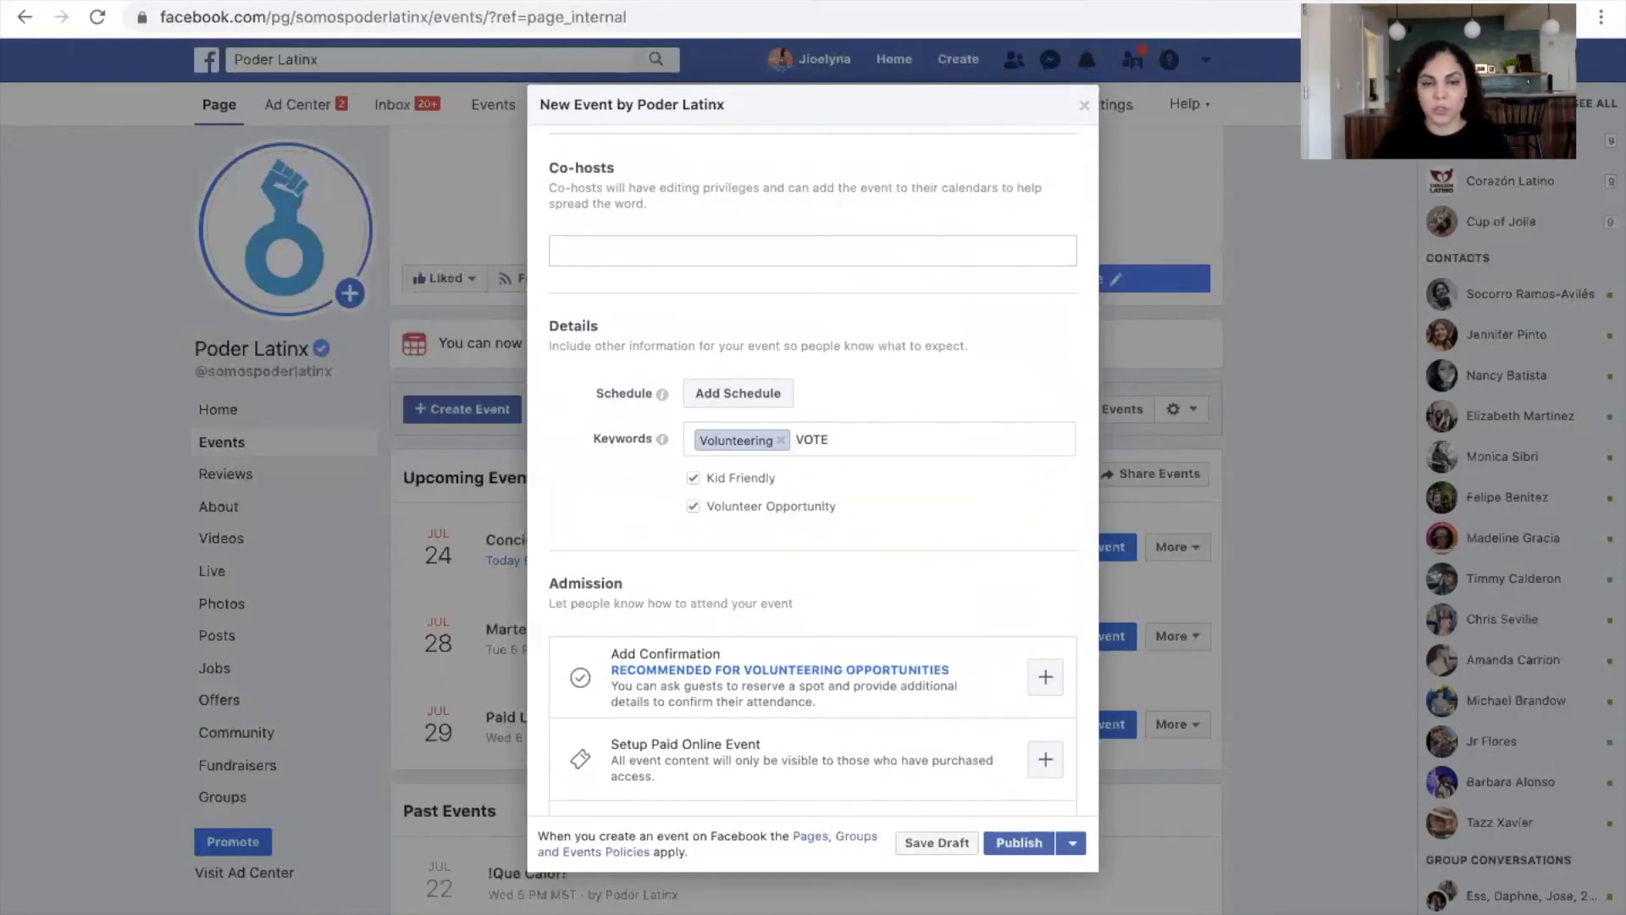
key("BackSpace")
key("BackSpace")
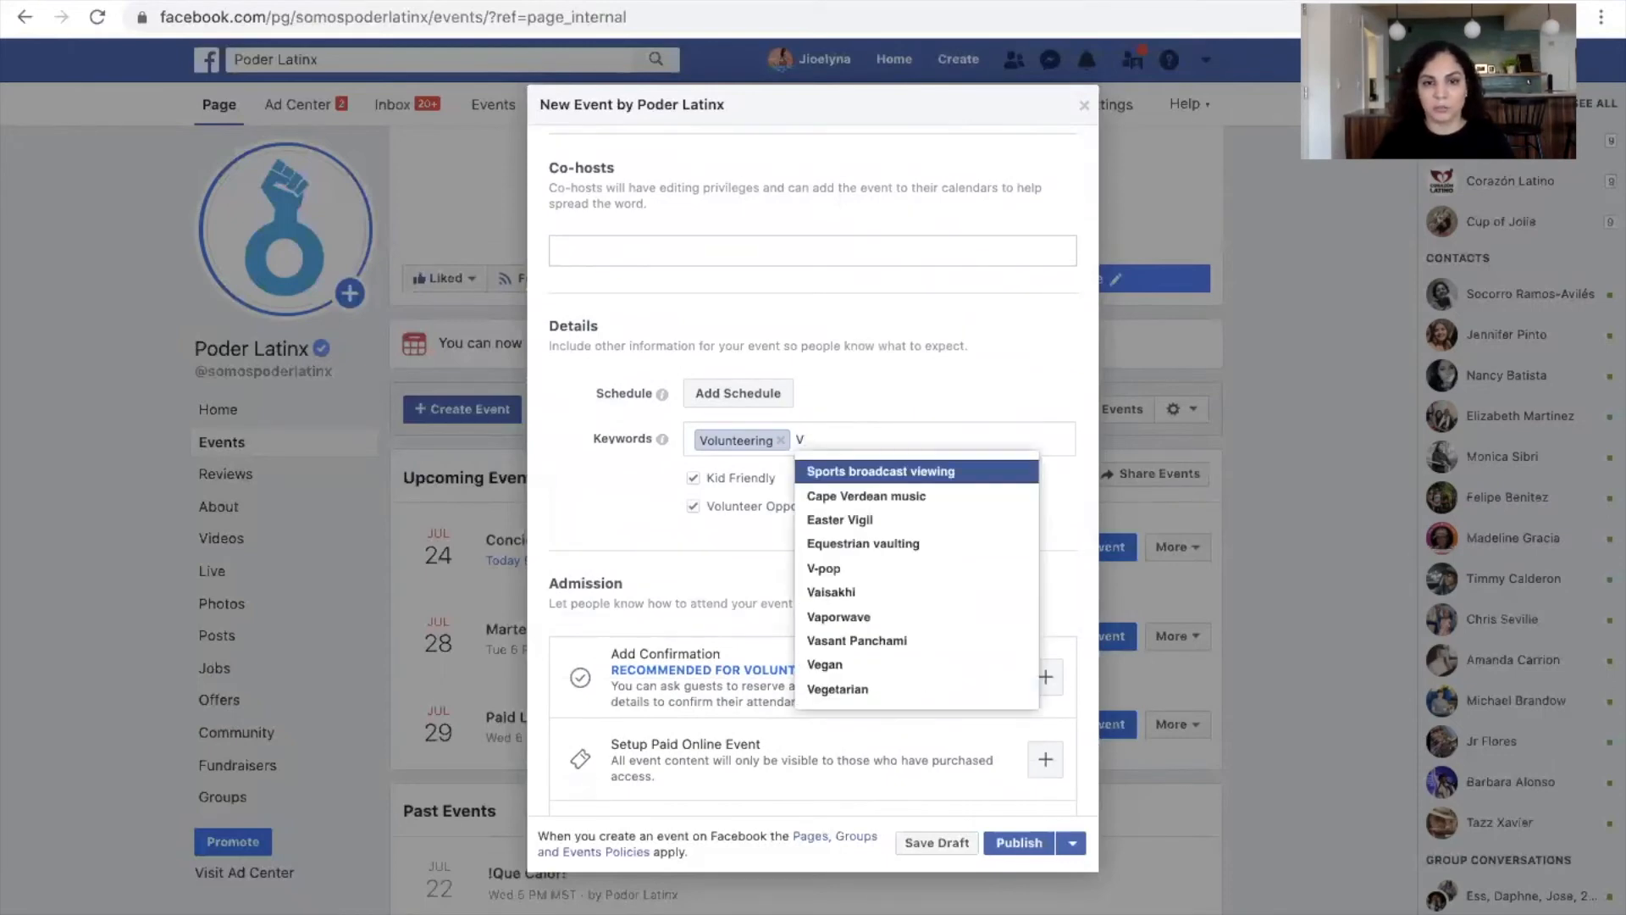
key("BackSpace")
type("edu")
left_click(877, 474)
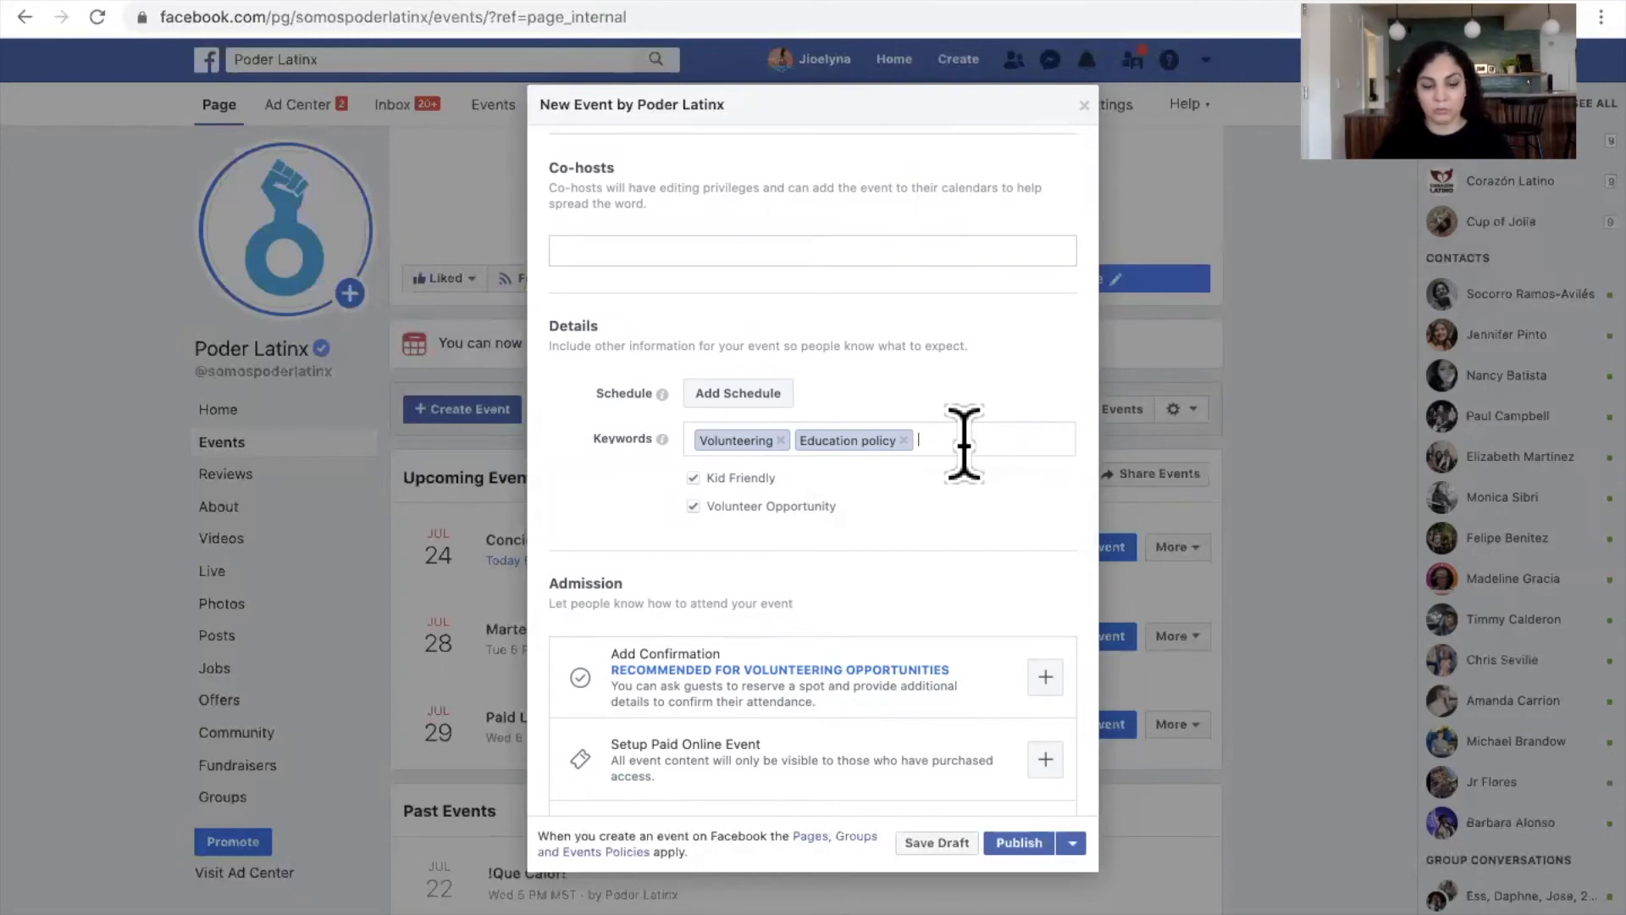
Step: Try the further event keywords "cen", "voter" and "latin" in the details
type("cen")
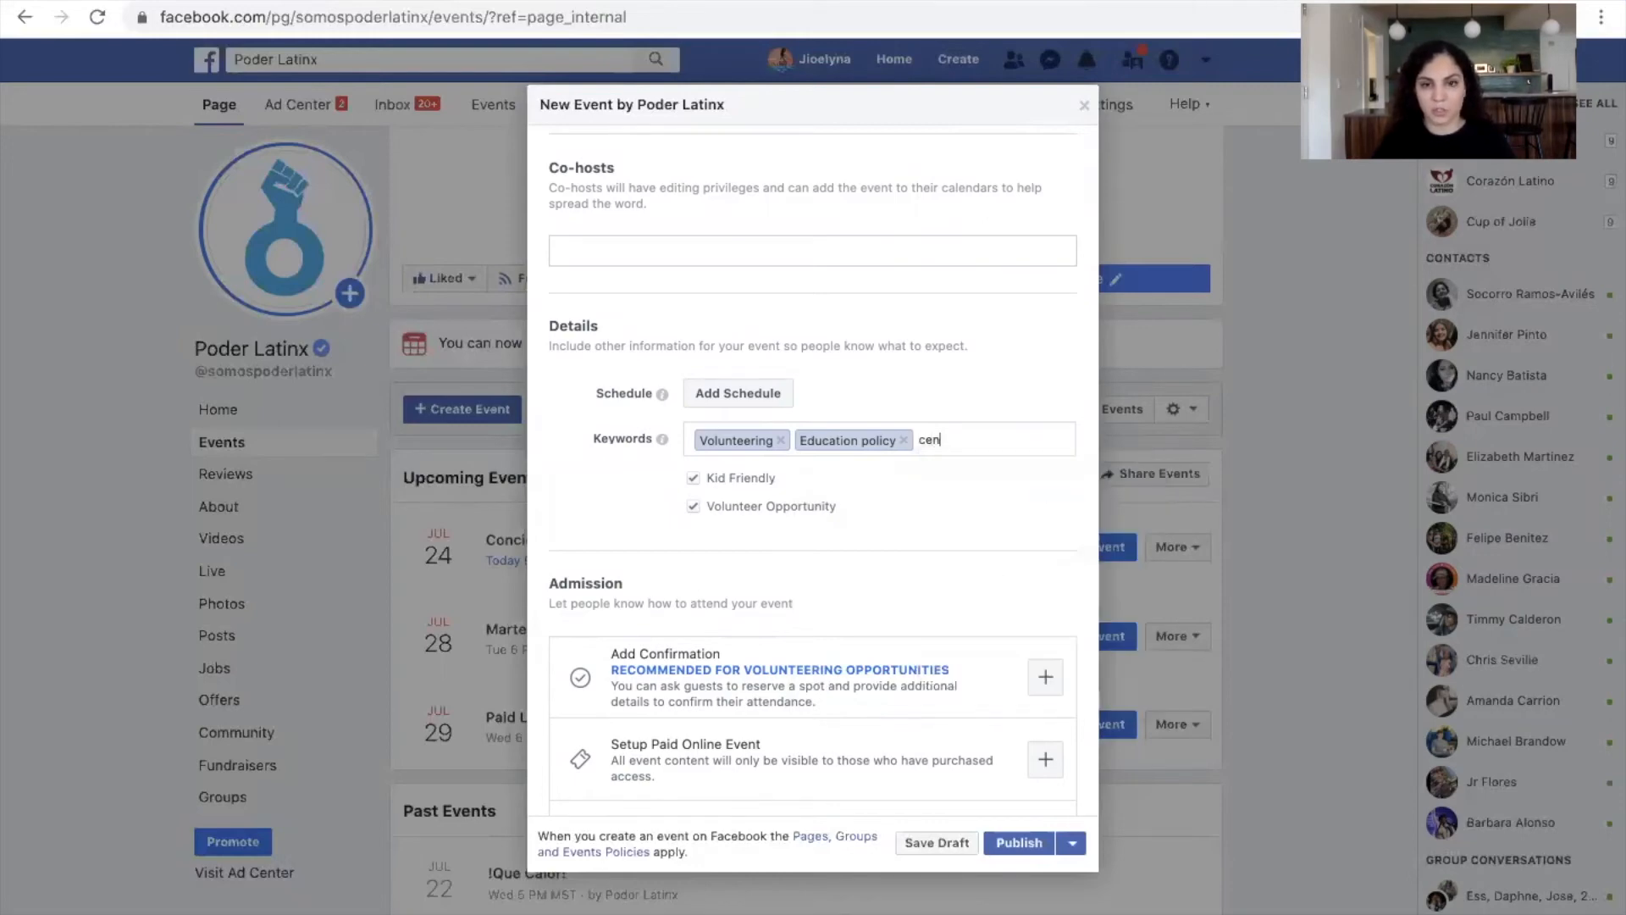
key("BackSpace")
key("BackSpace")
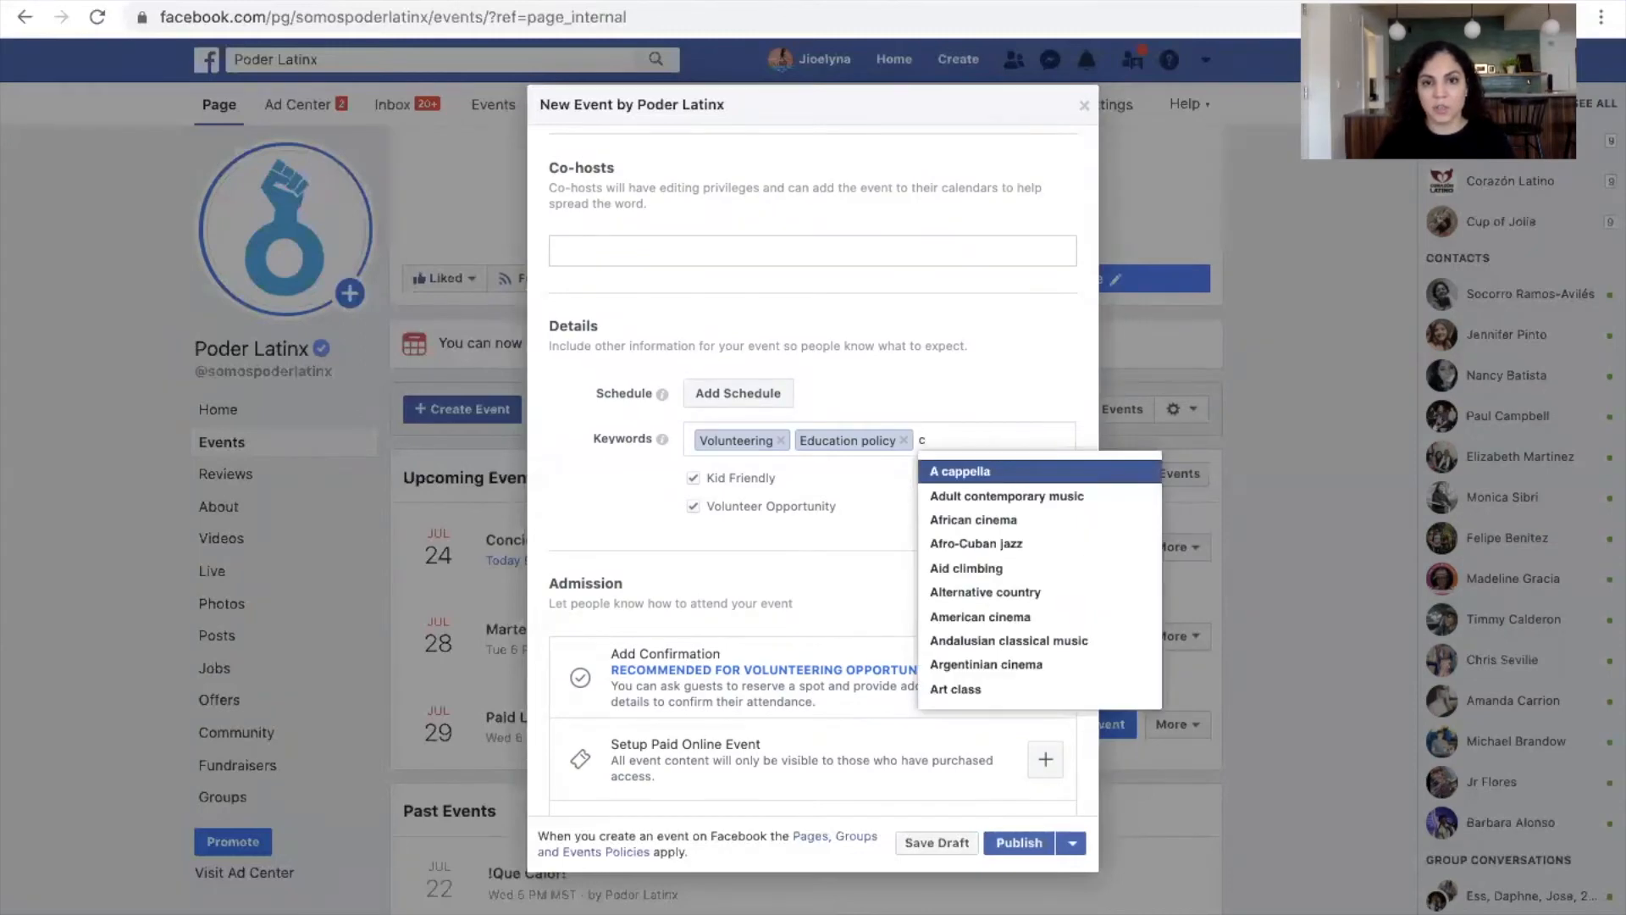
key("BackSpace")
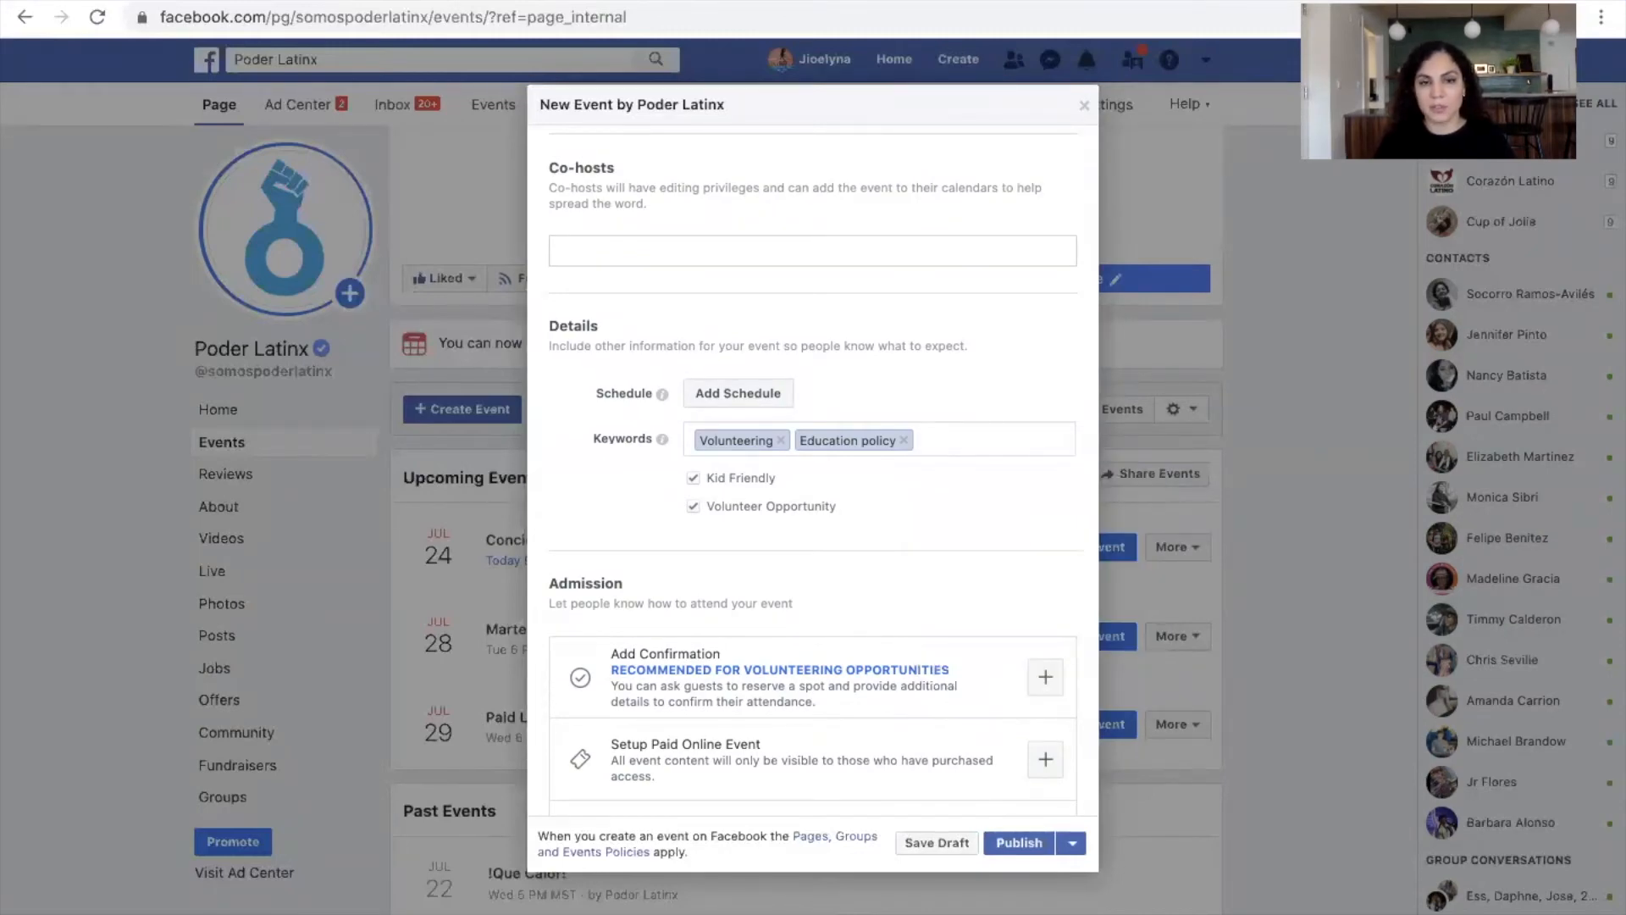
type("v")
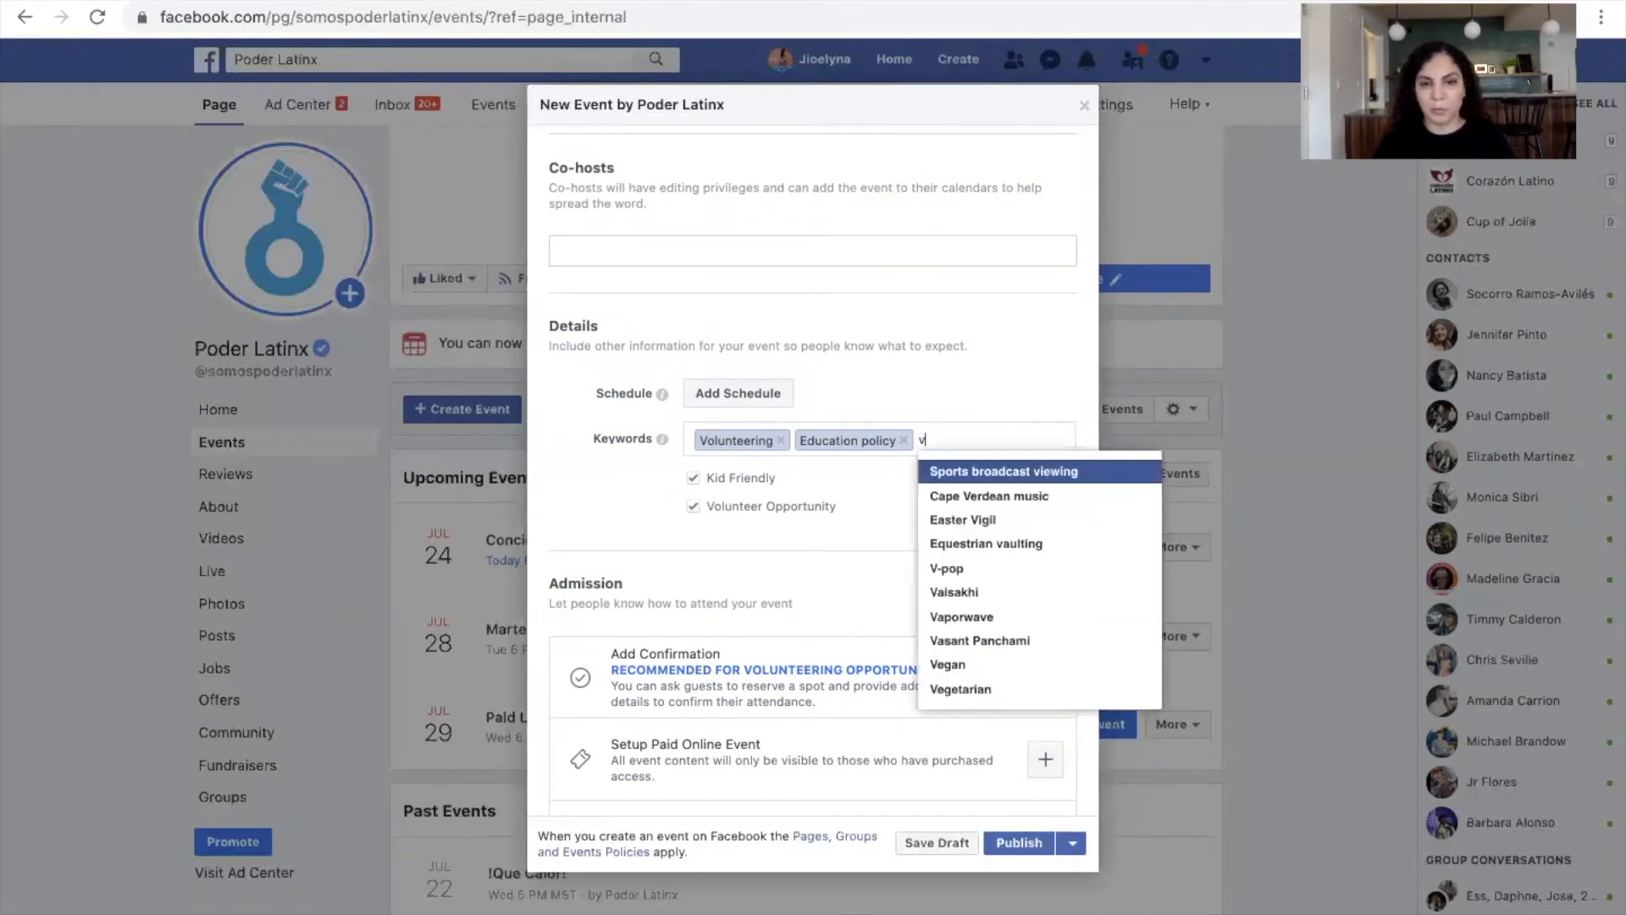
type("oter")
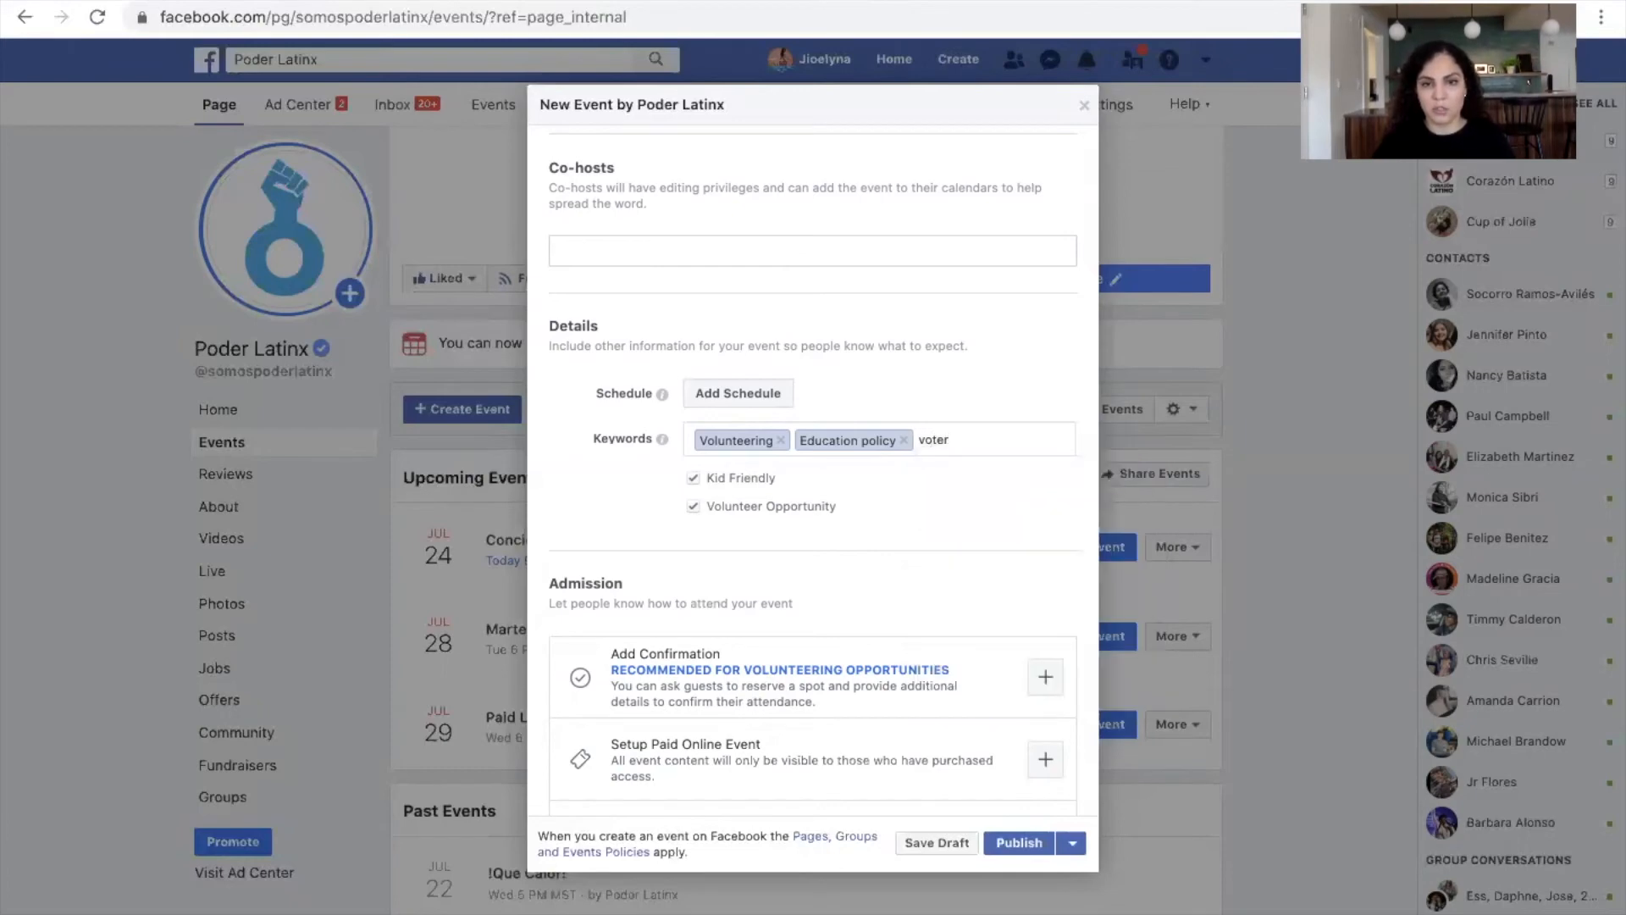
key("BackSpace")
key("BackSpace")
key("BackSpace")
key("BackSpace")
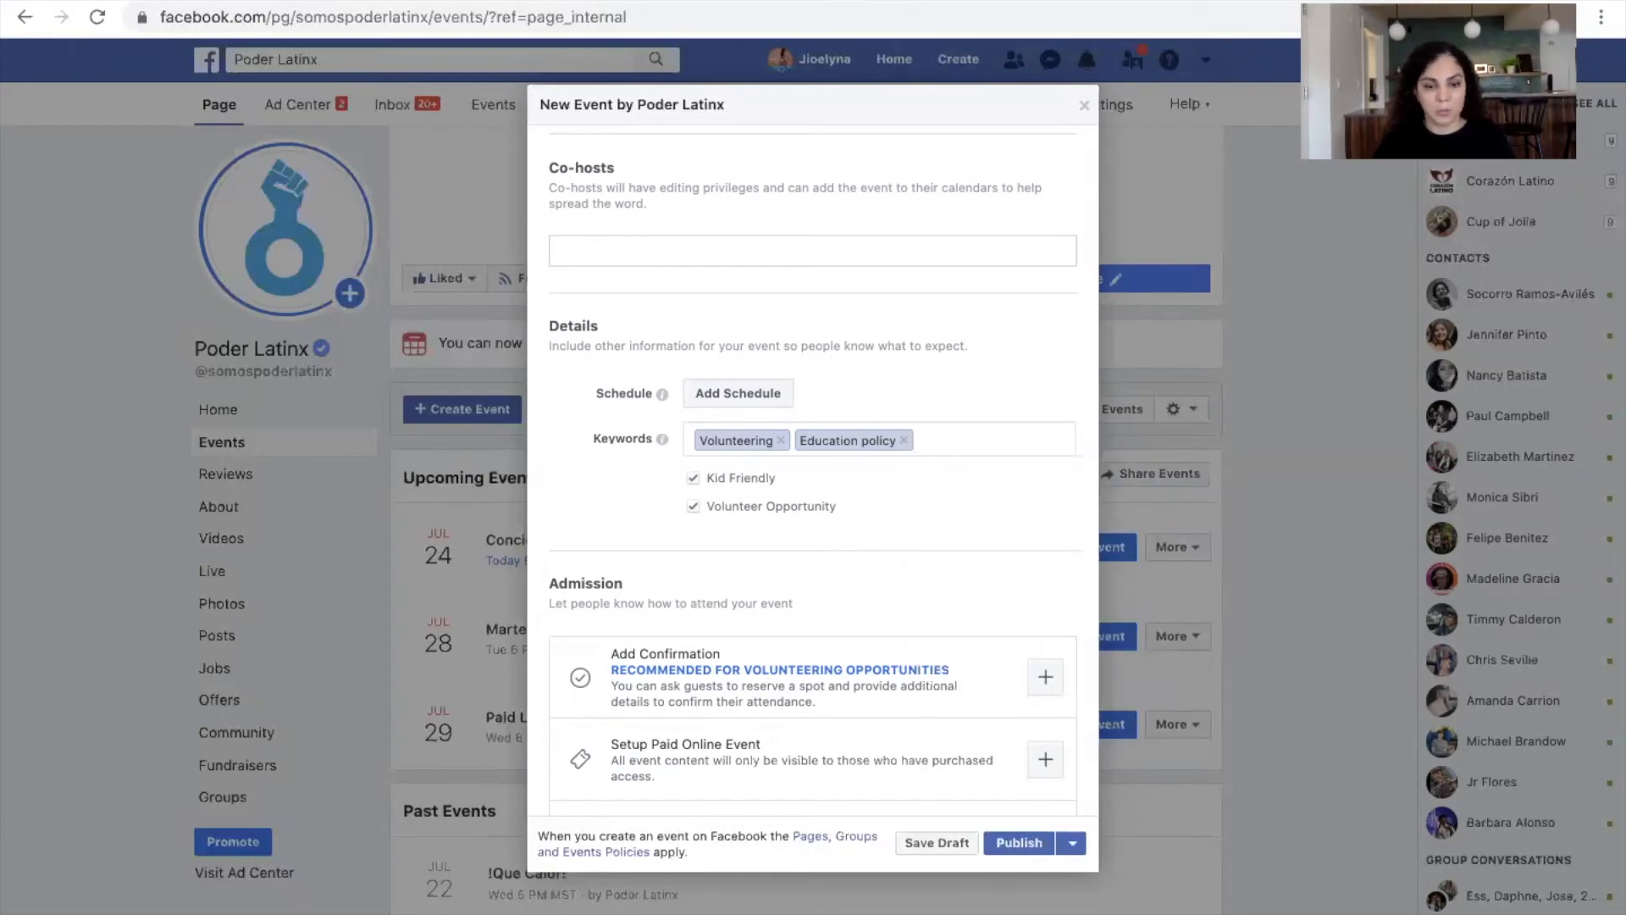
type("latin")
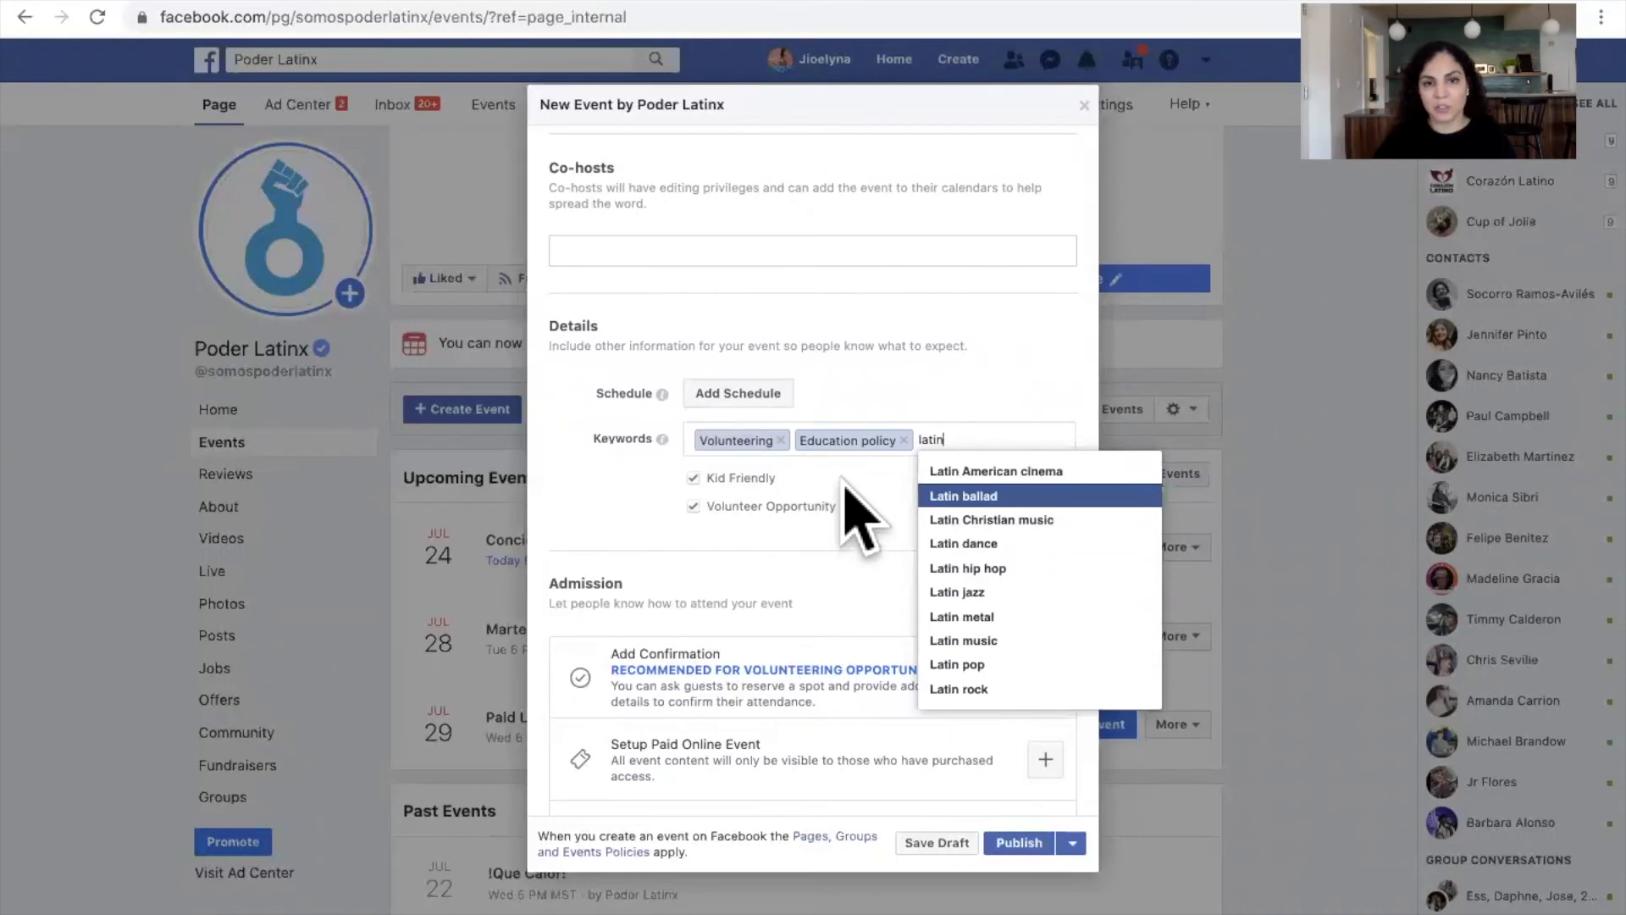
Step: Clear the text entered in the event's keywords and remove the keywords Education policy and Volunteering
key("Escape")
key("BackSpace")
key("BackSpace")
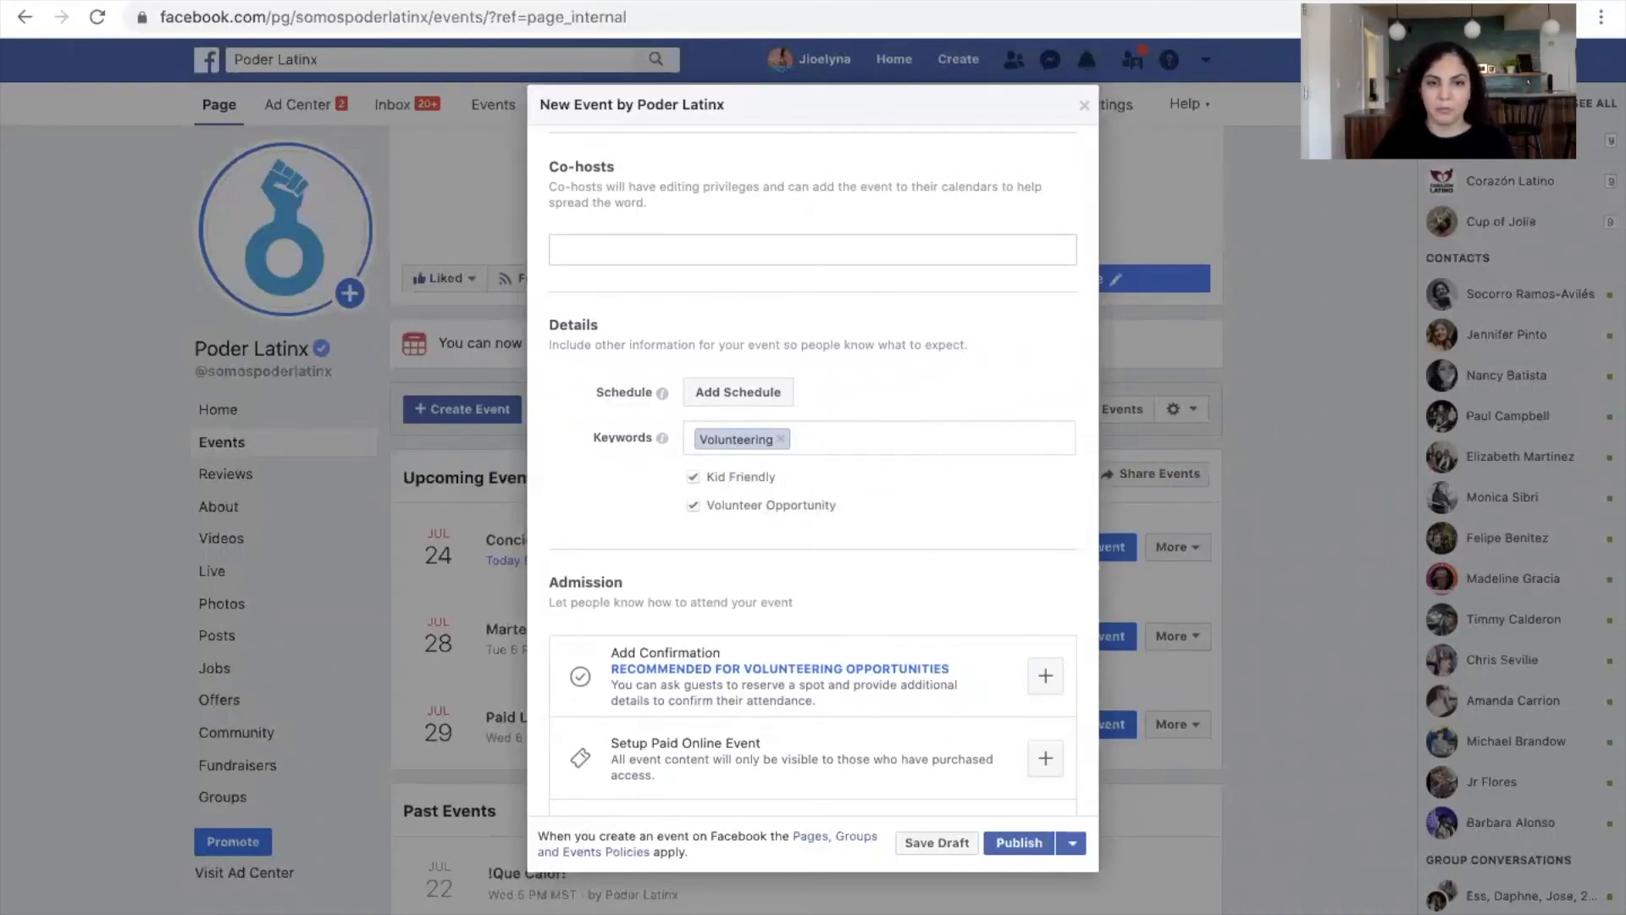
key("BackSpace")
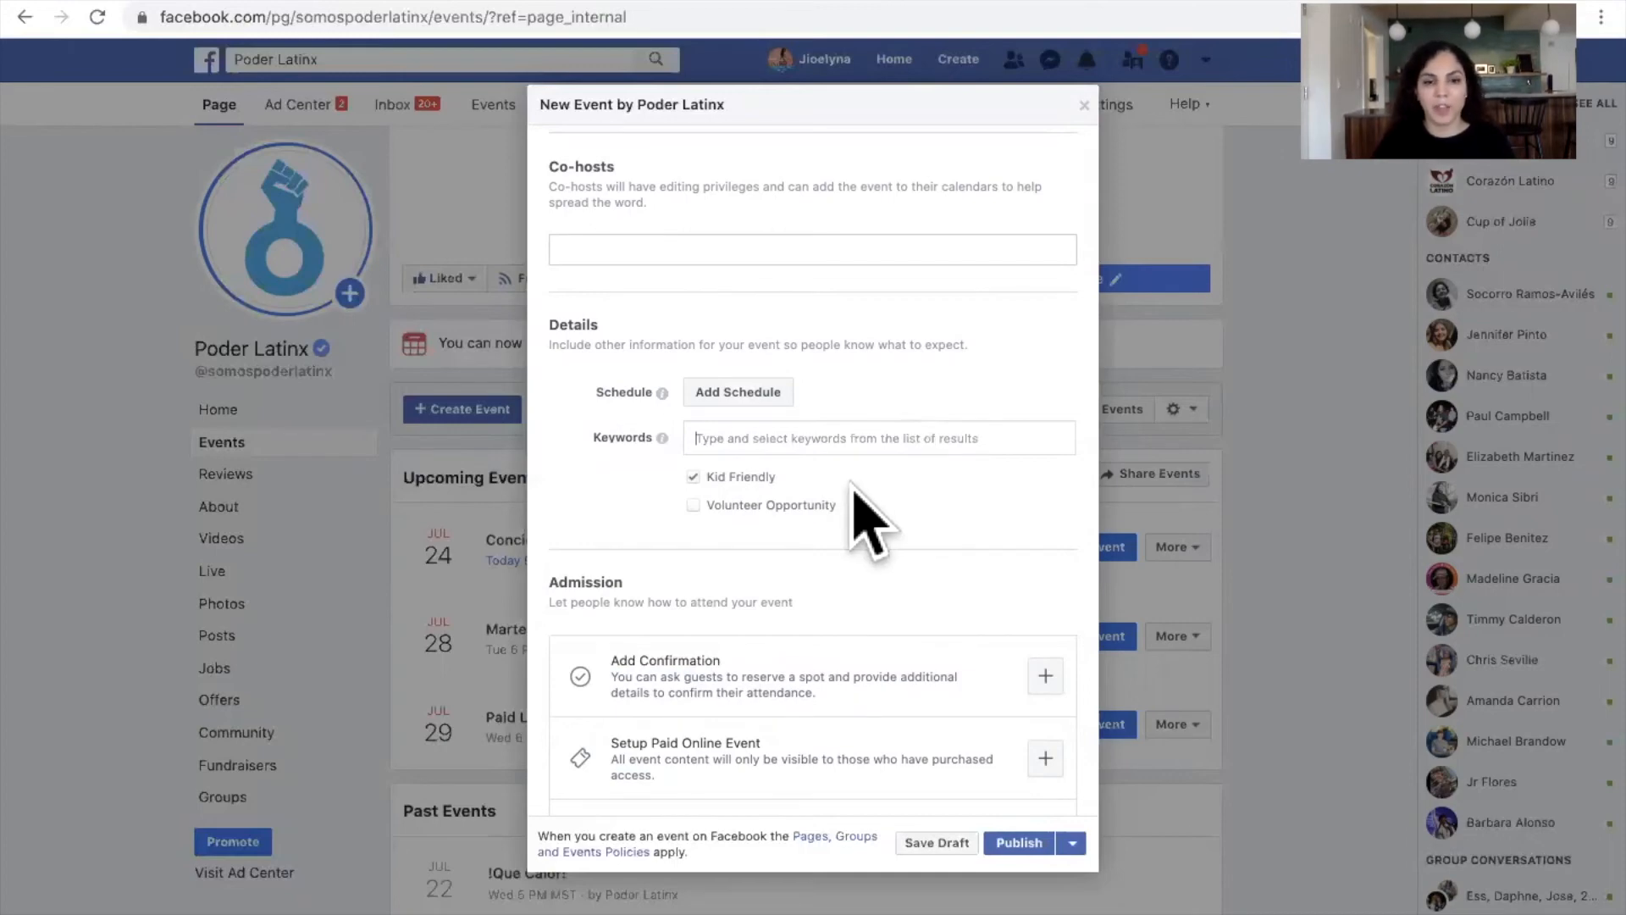
Step: Allow people to ask questions about the event on Messenger in its options
scroll(853, 490, "down", 3)
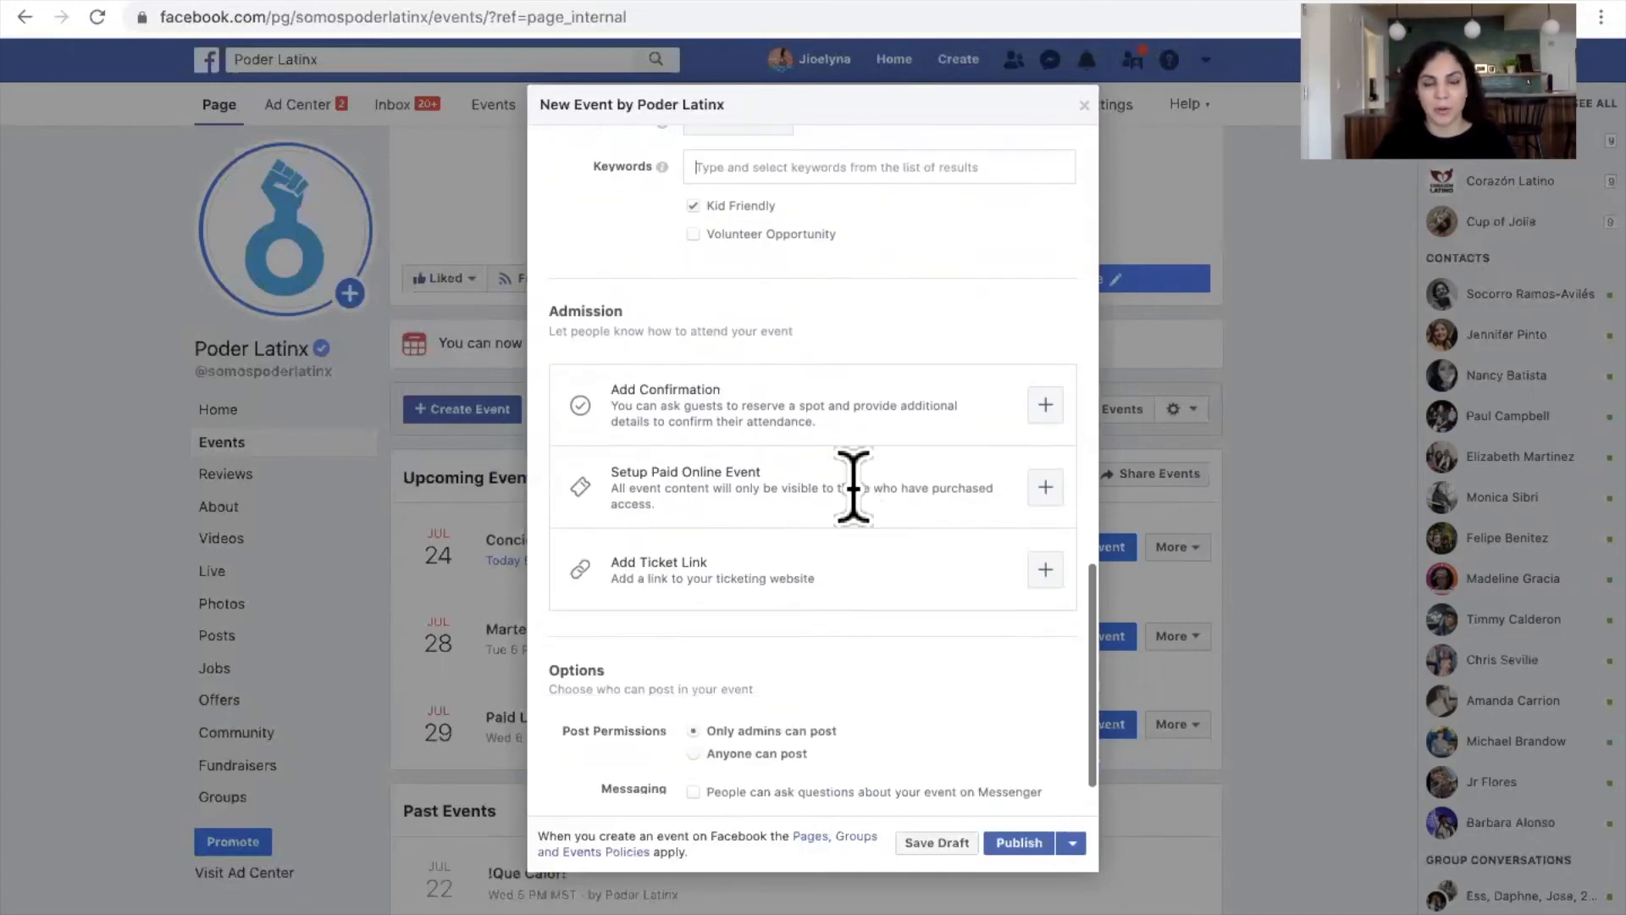
scroll(853, 490, "down", 1)
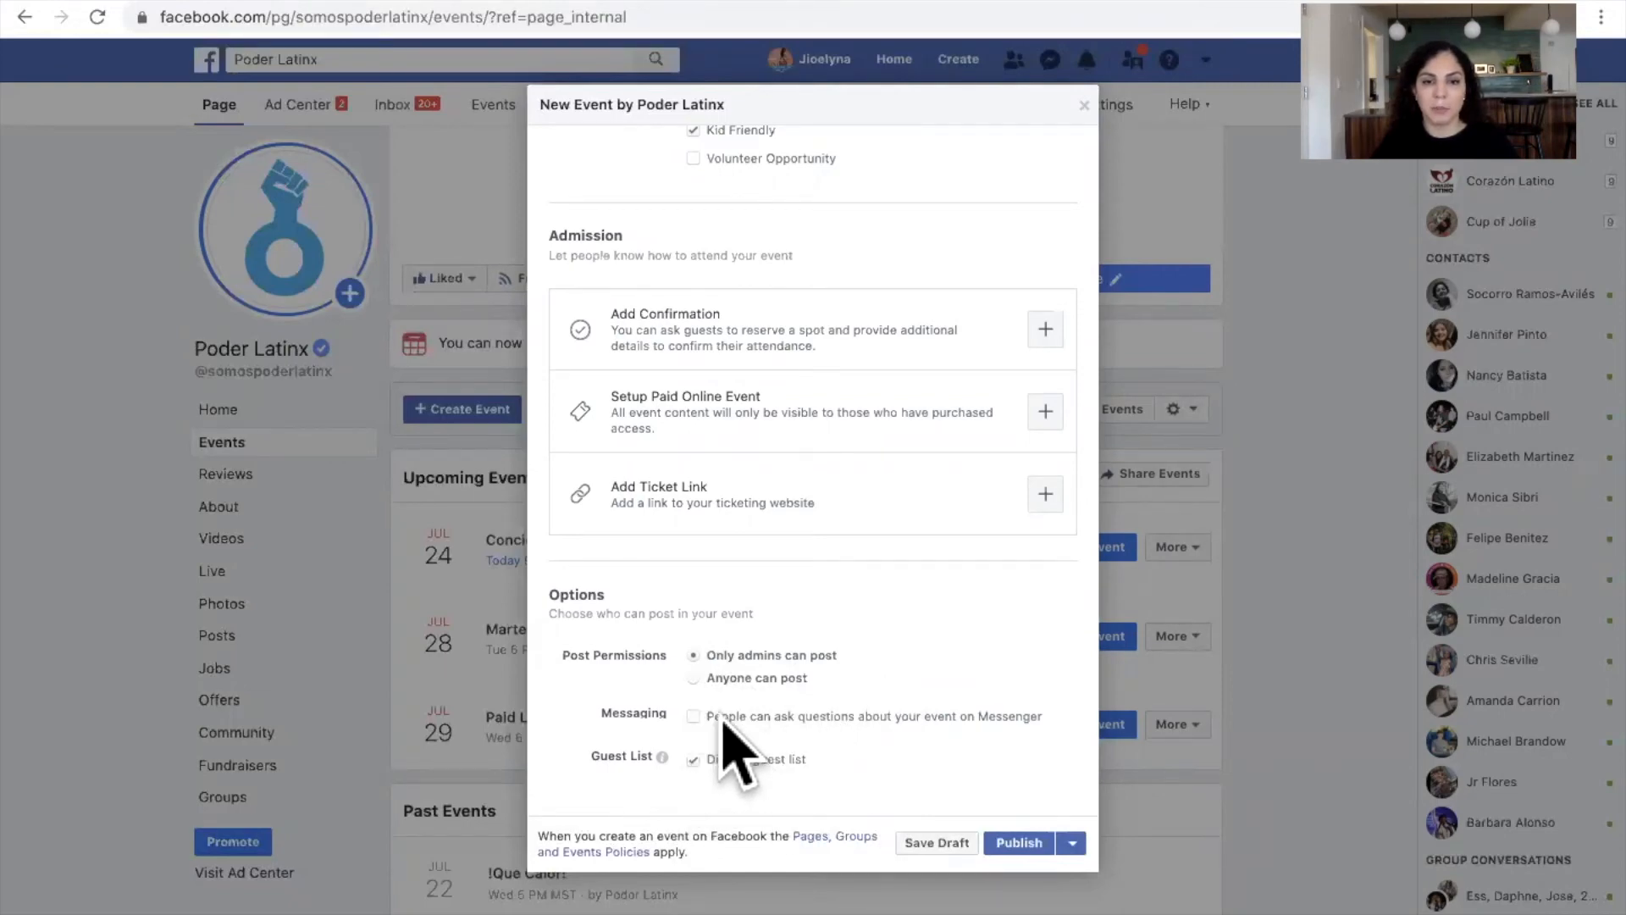
left_click(693, 716)
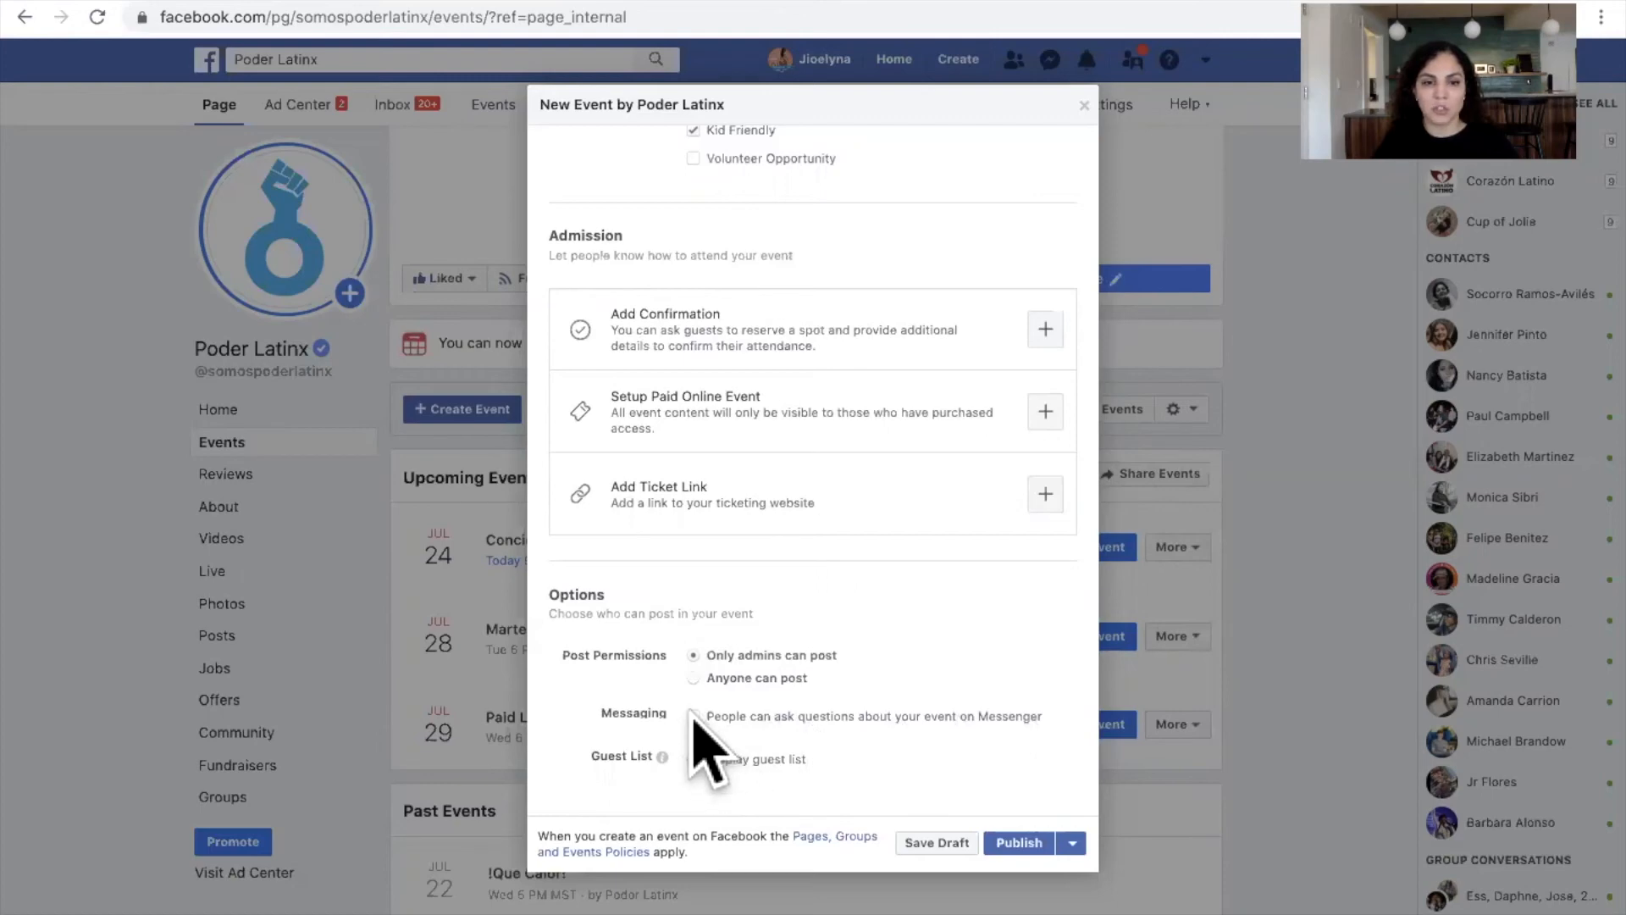
scroll(974, 694, "up", 2)
scroll(974, 695, "down", 2)
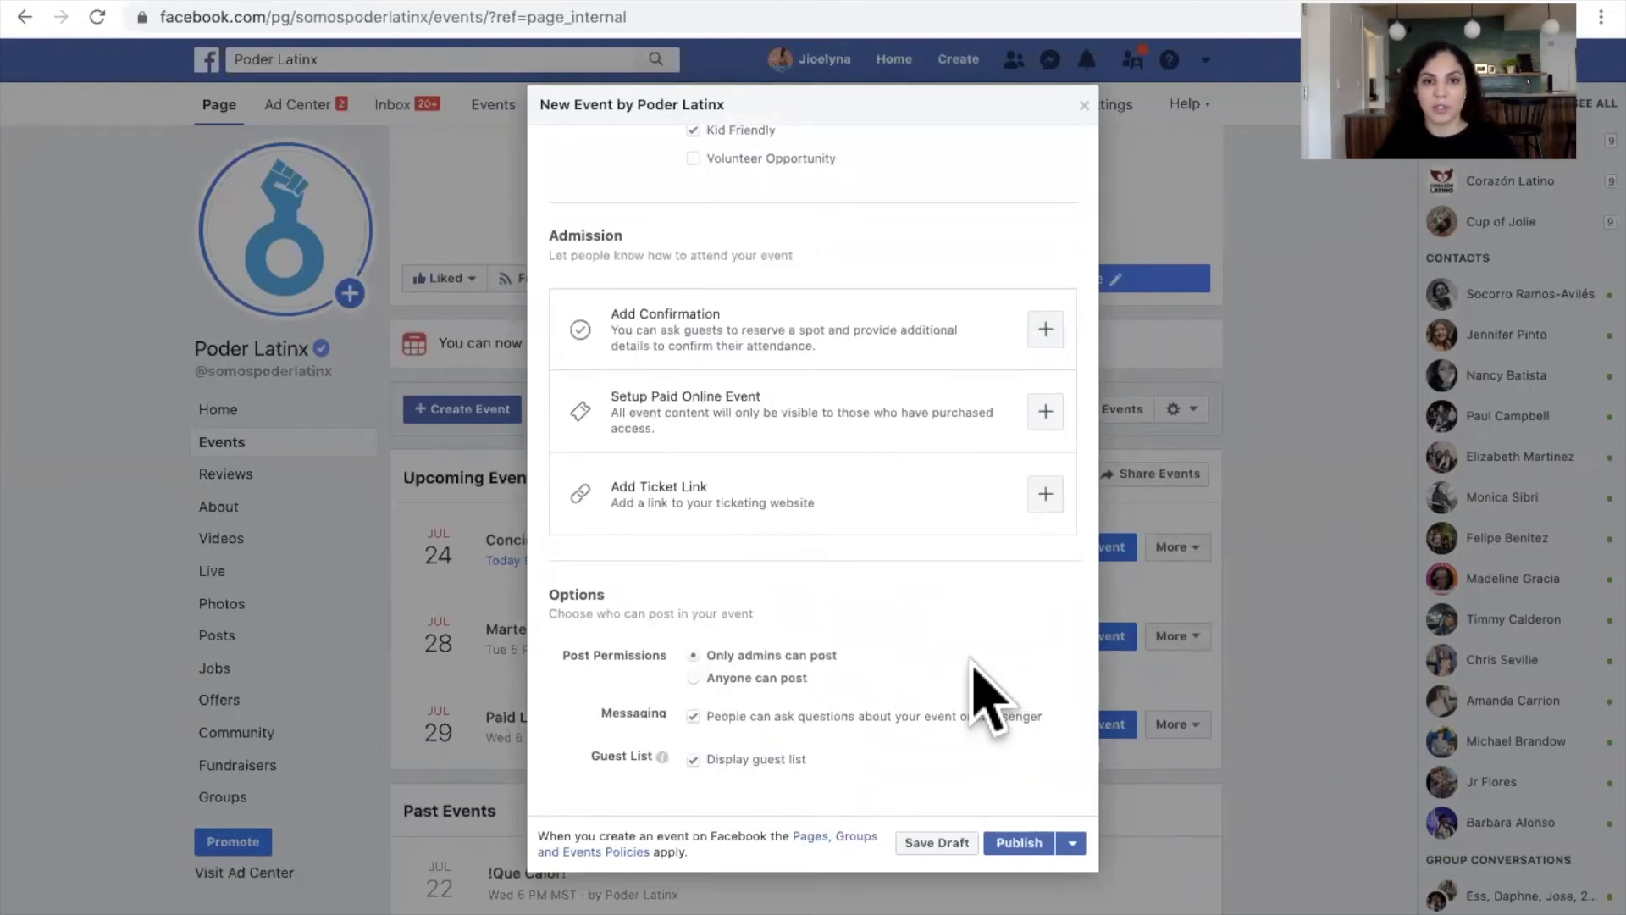
Step: Open the linked event image VoteWithPride.png from the Google Docs file and download it from Google Drive
scroll(989, 699, "up", 8)
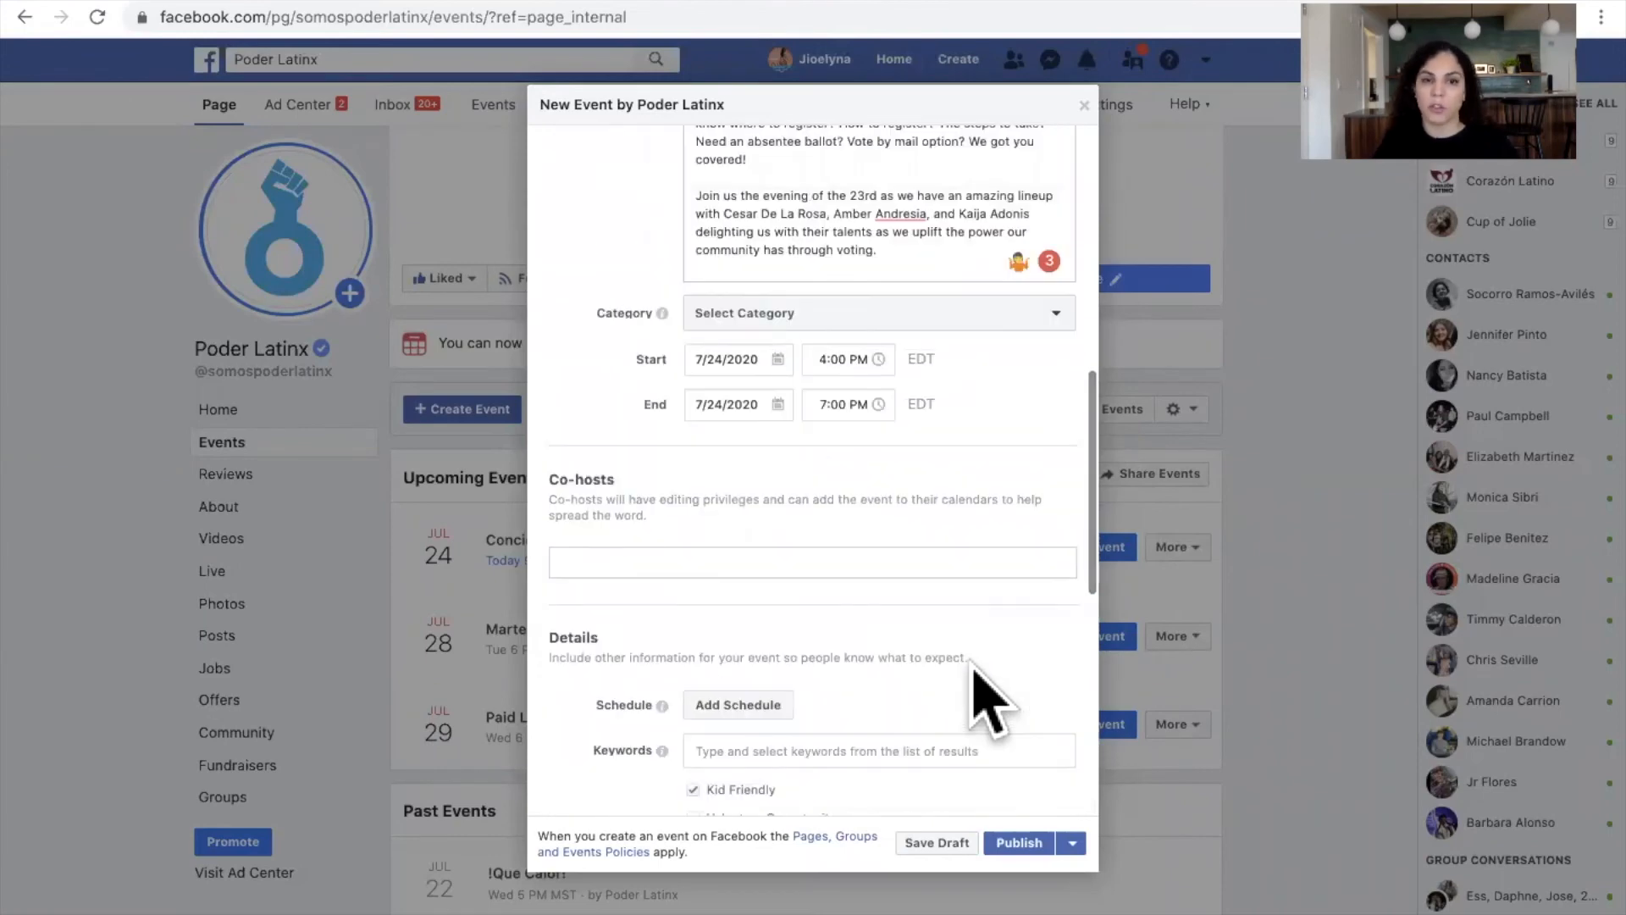
scroll(974, 686, "up", 6)
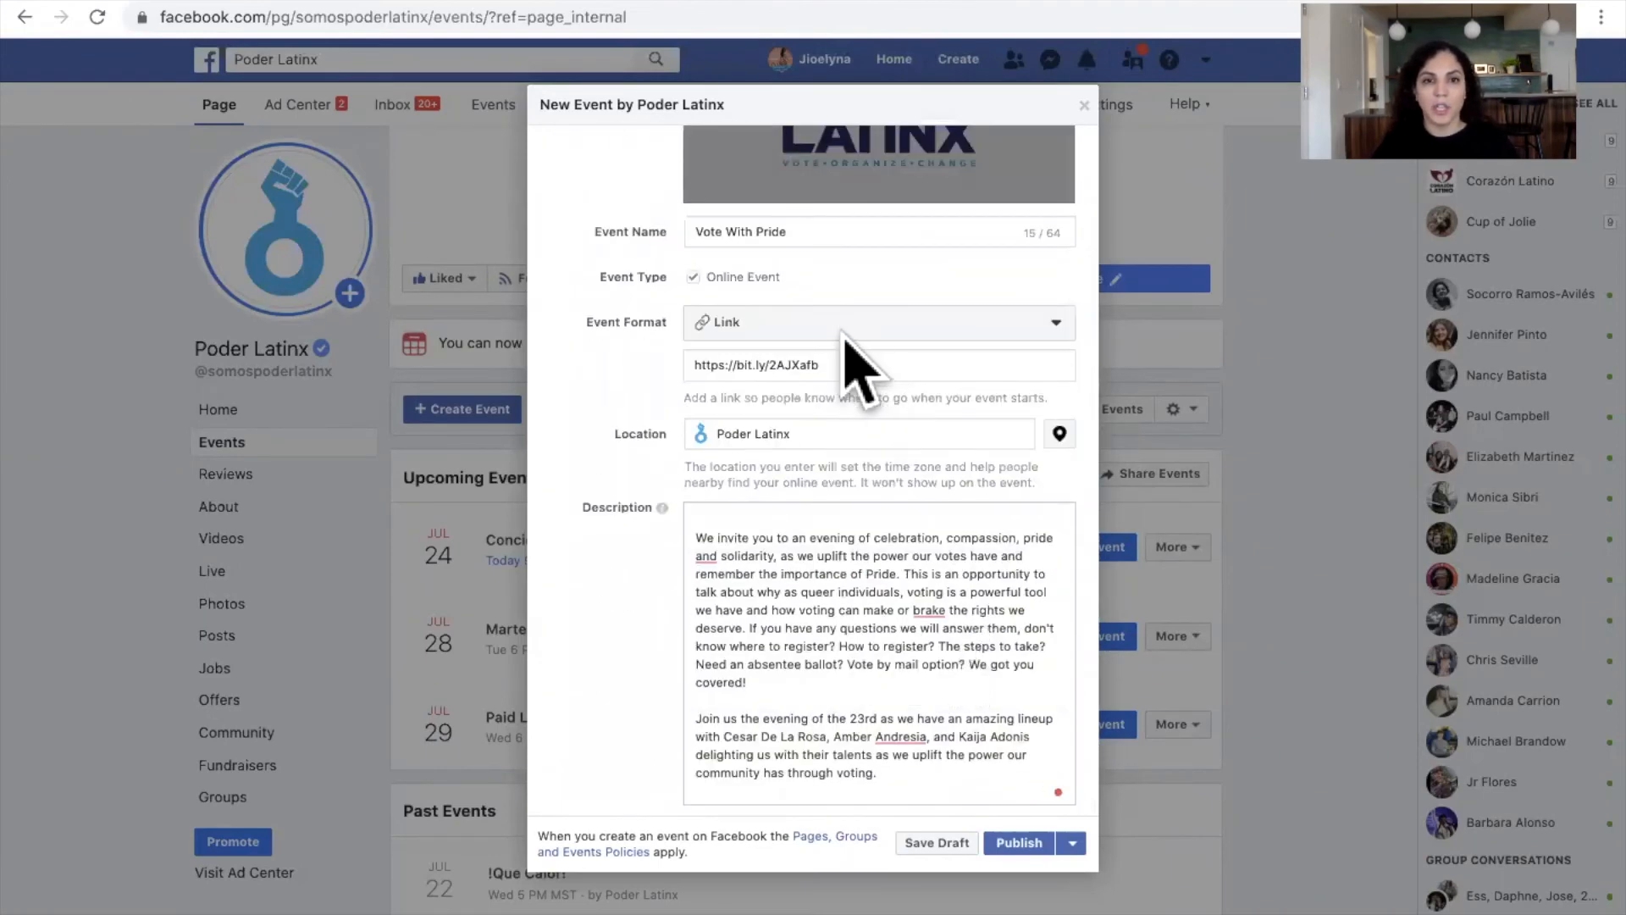
scroll(864, 334, "up", 3)
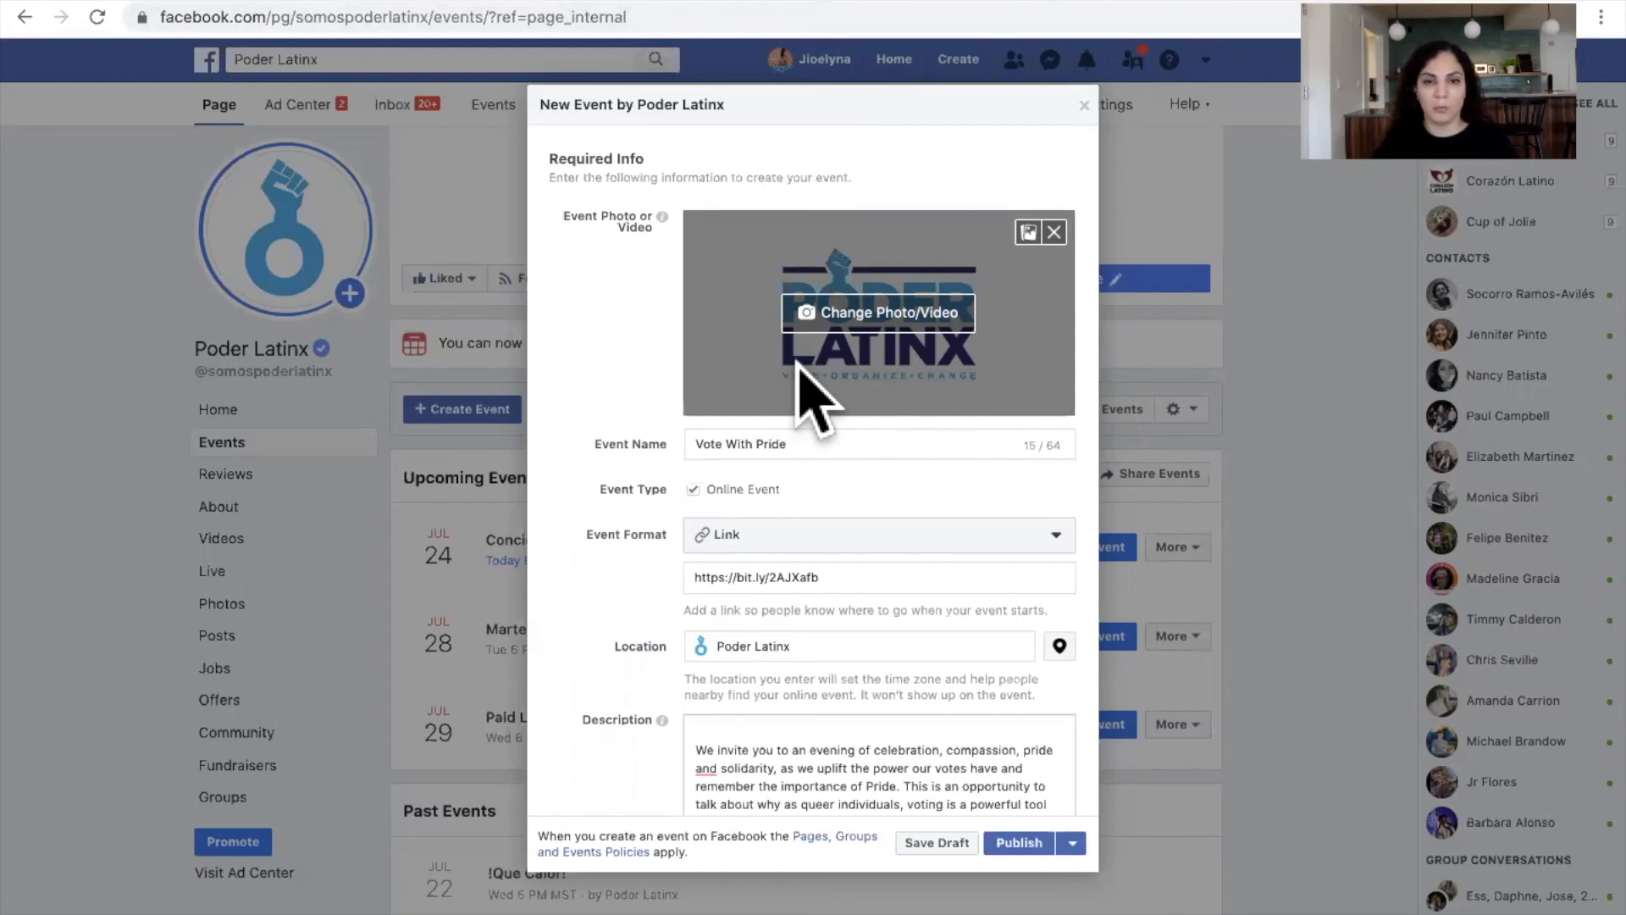
left_click(637, 0)
left_click(487, 478)
left_click(604, 514)
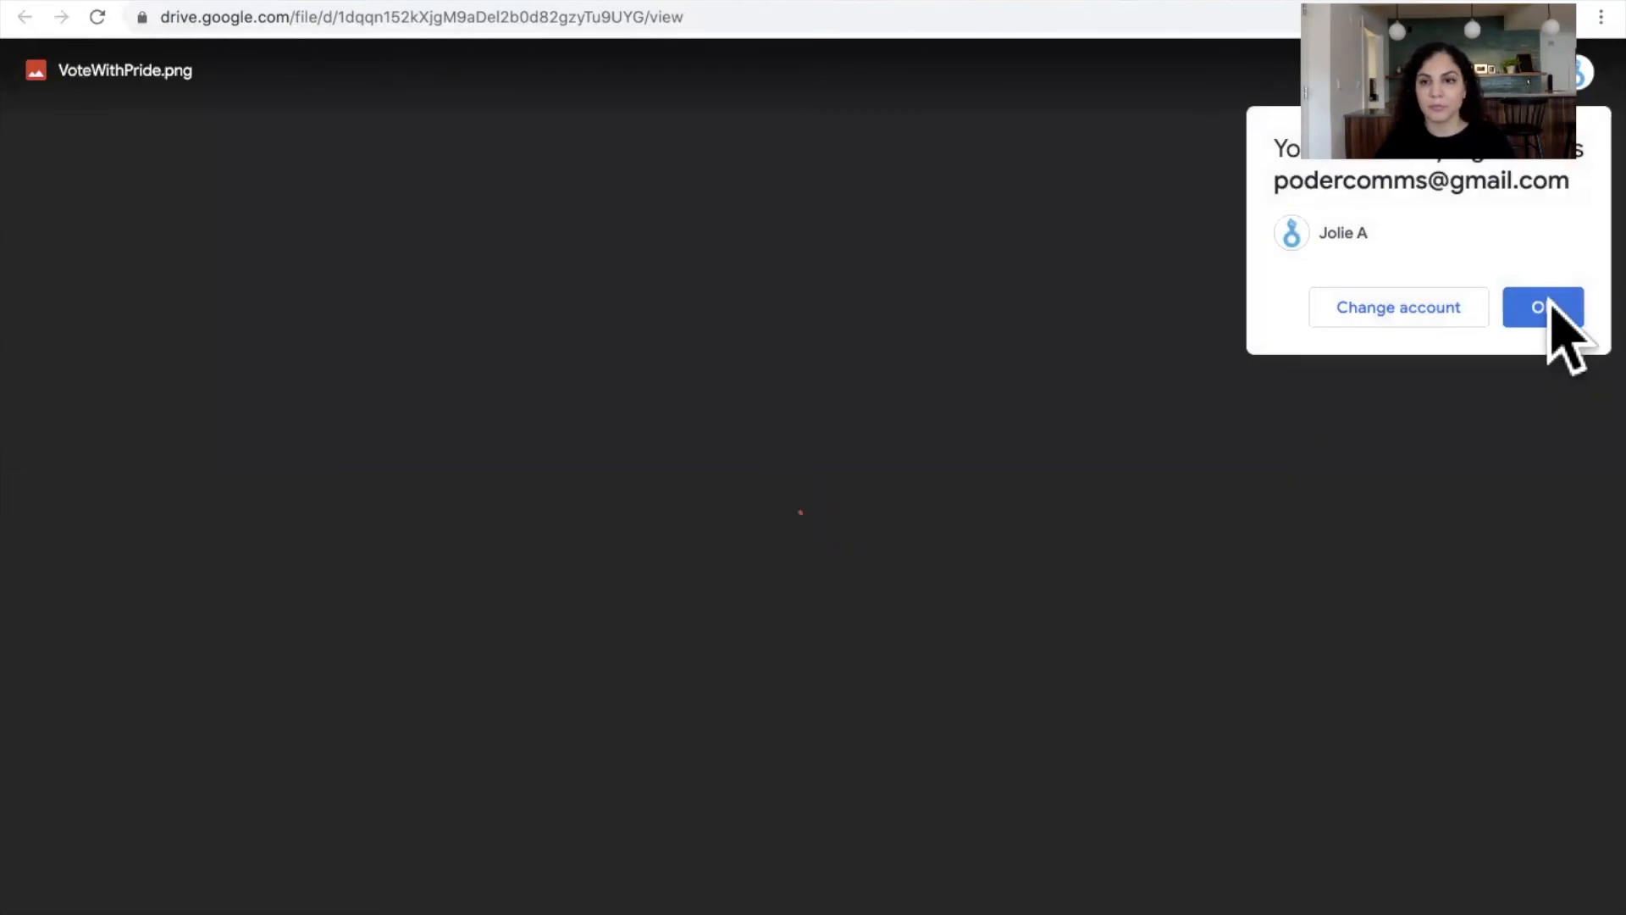
left_click(1552, 309)
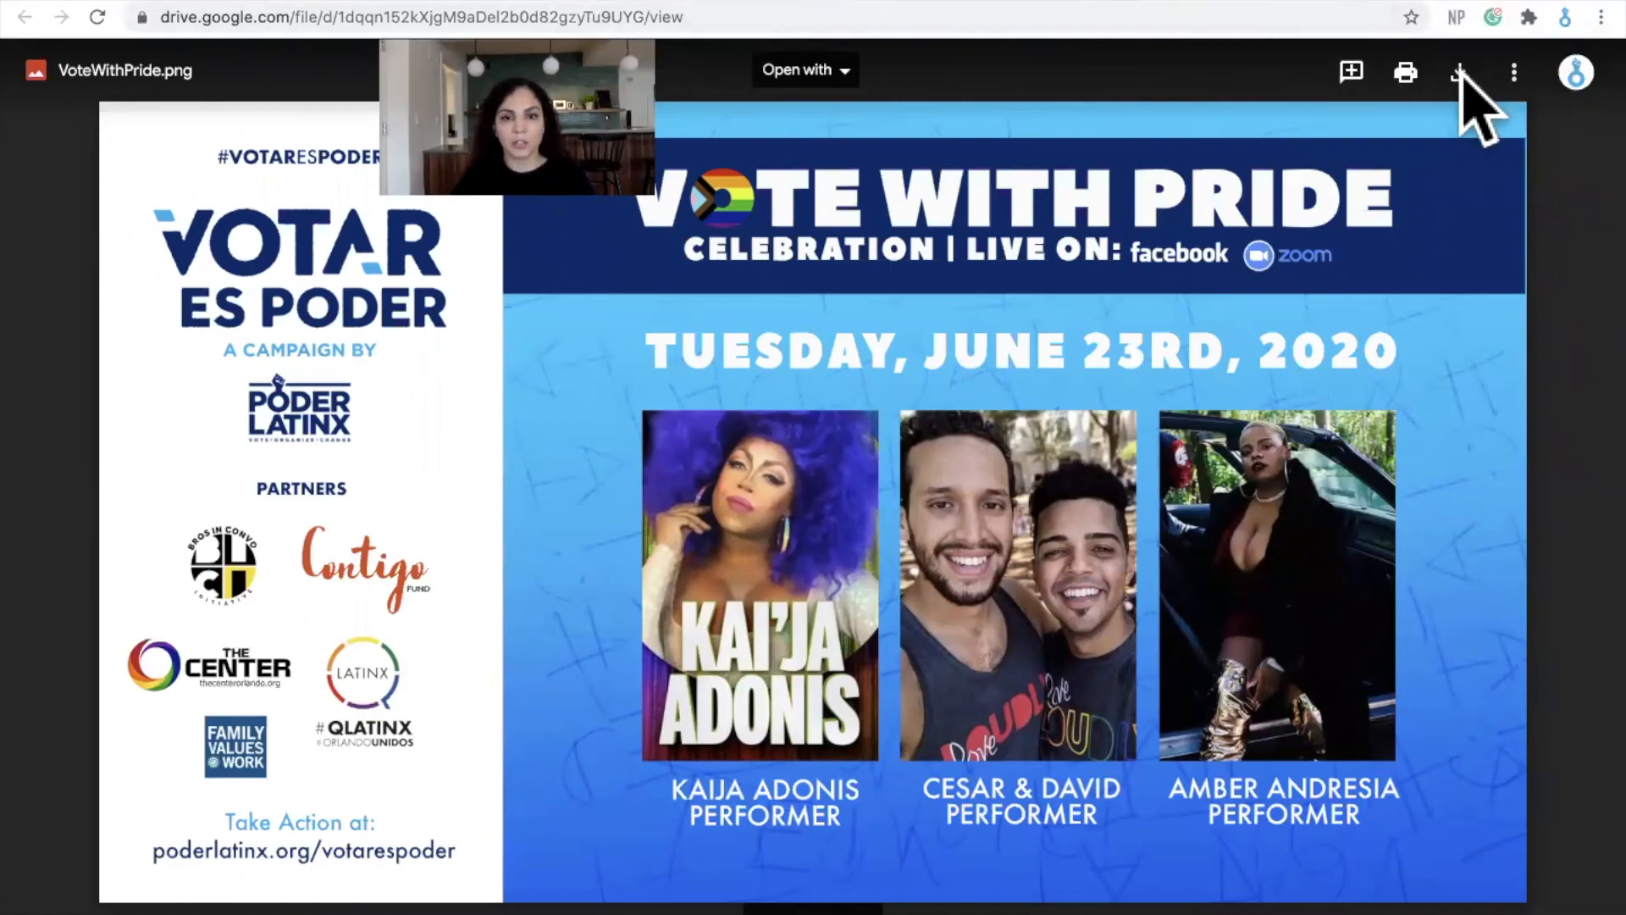
left_click(1460, 73)
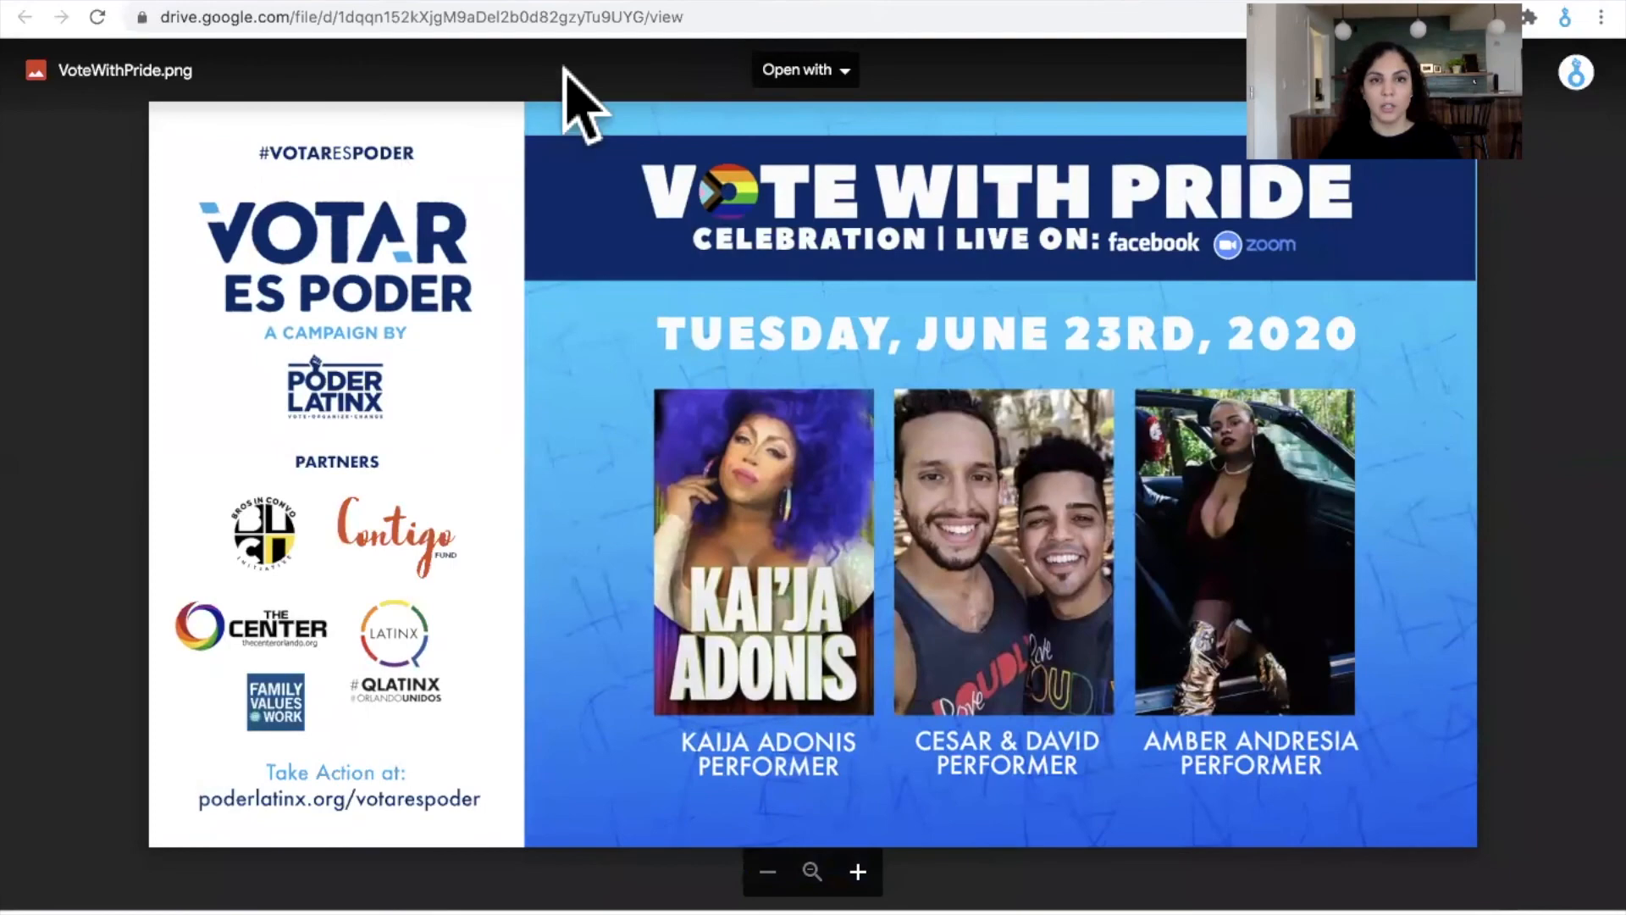
Step: Replace the event photo of the new Facebook event with VoteWithPride.png from Downloads
left_click(680, 1)
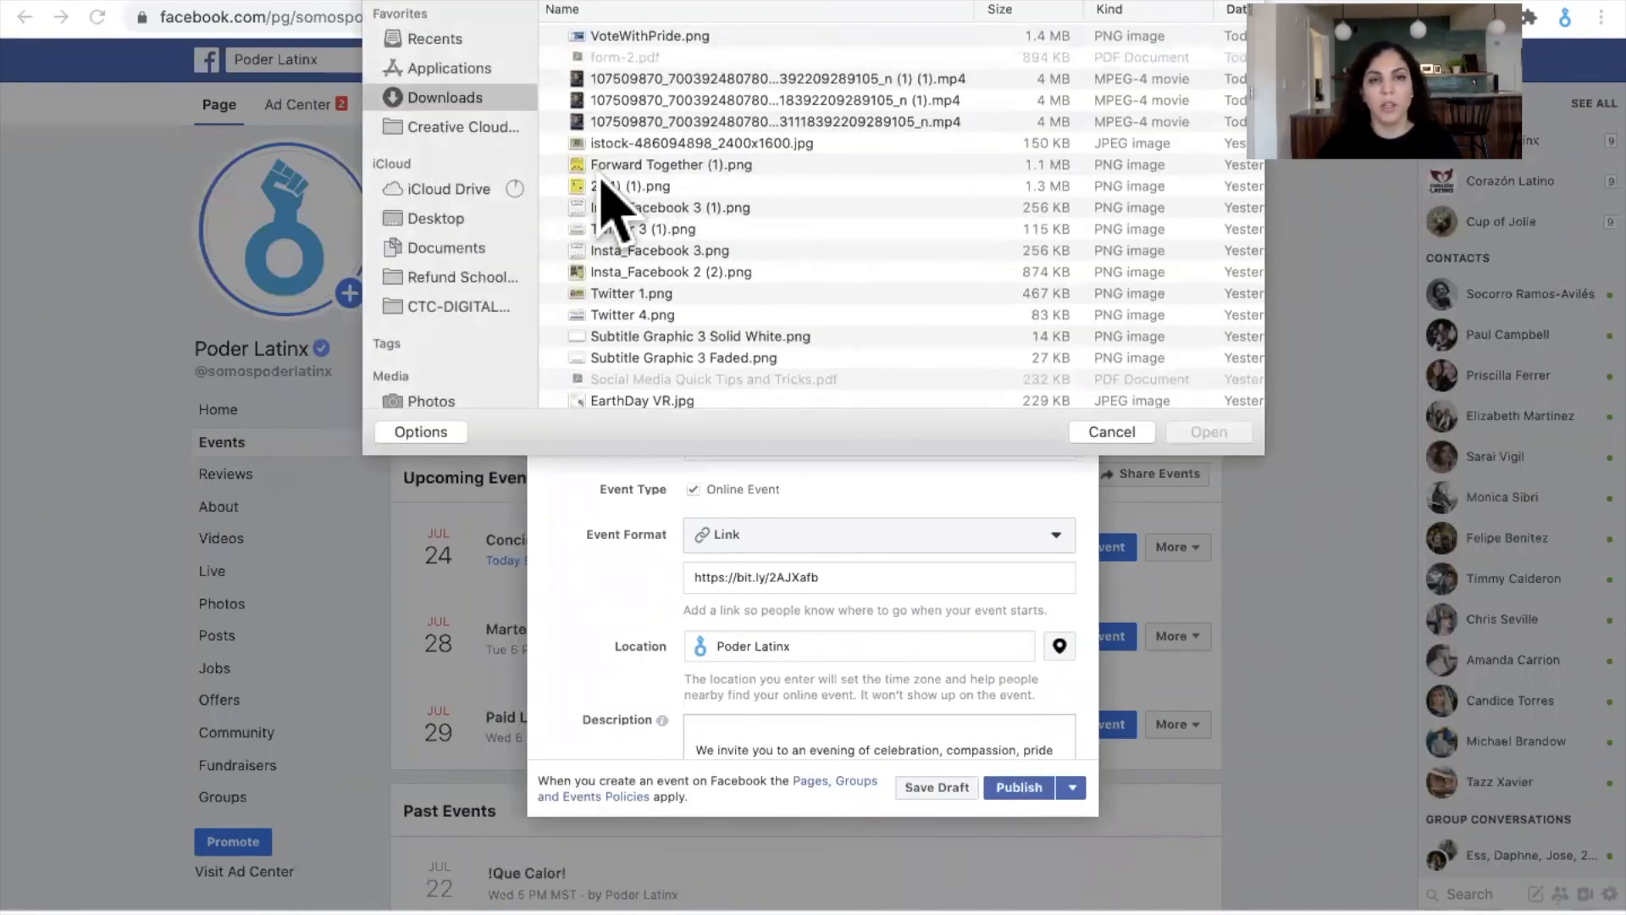
left_click(715, 36)
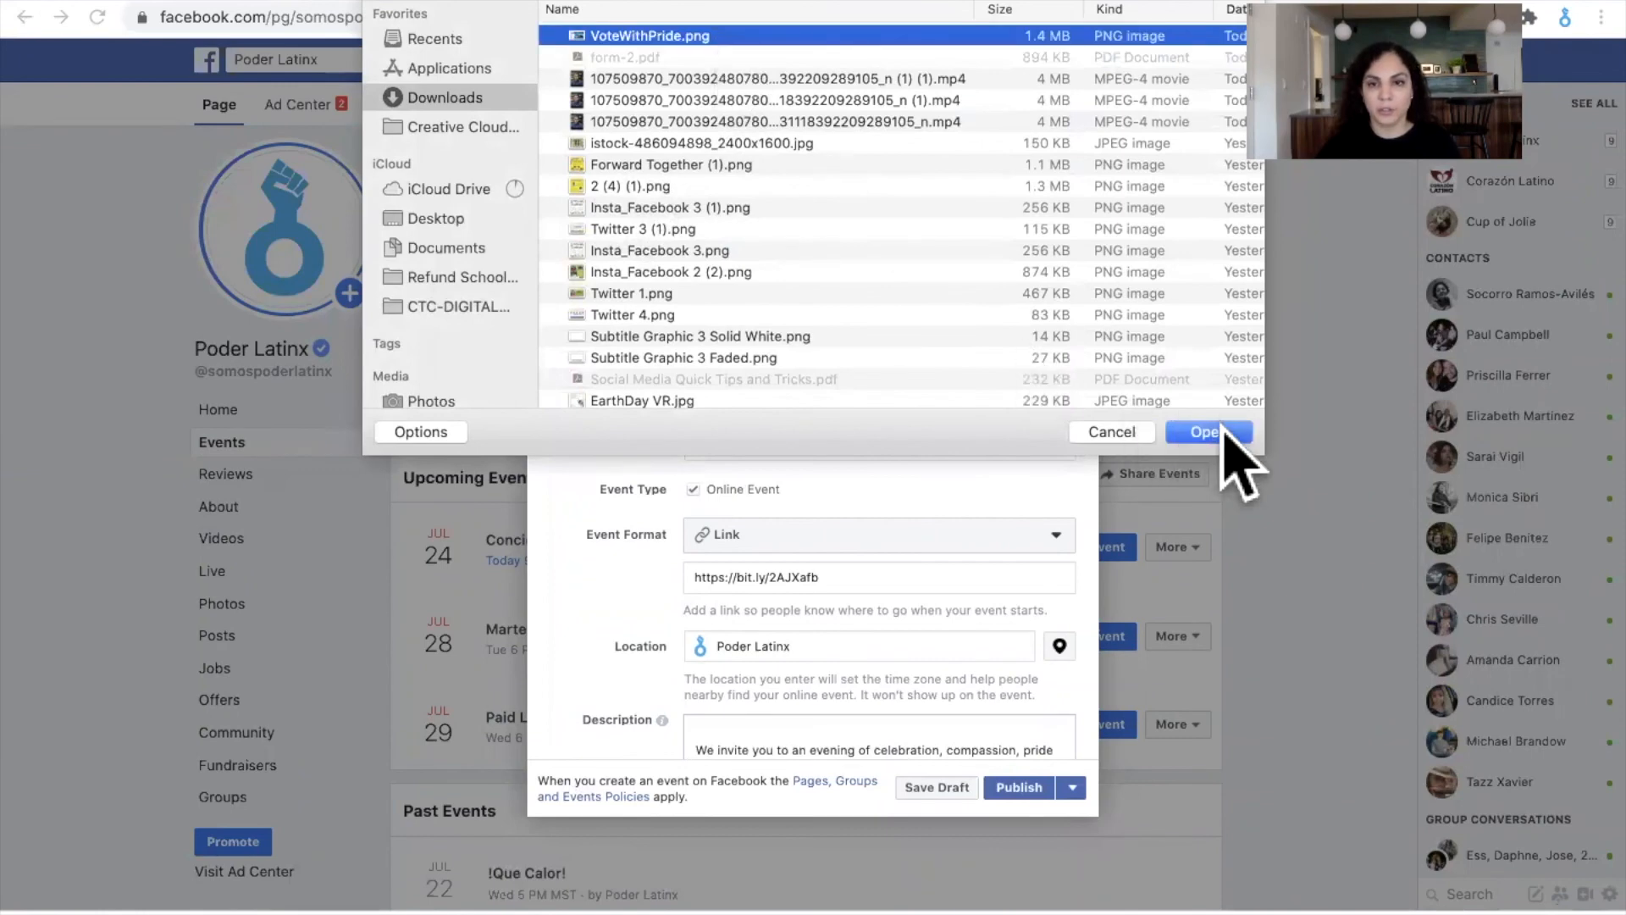
left_click(1207, 432)
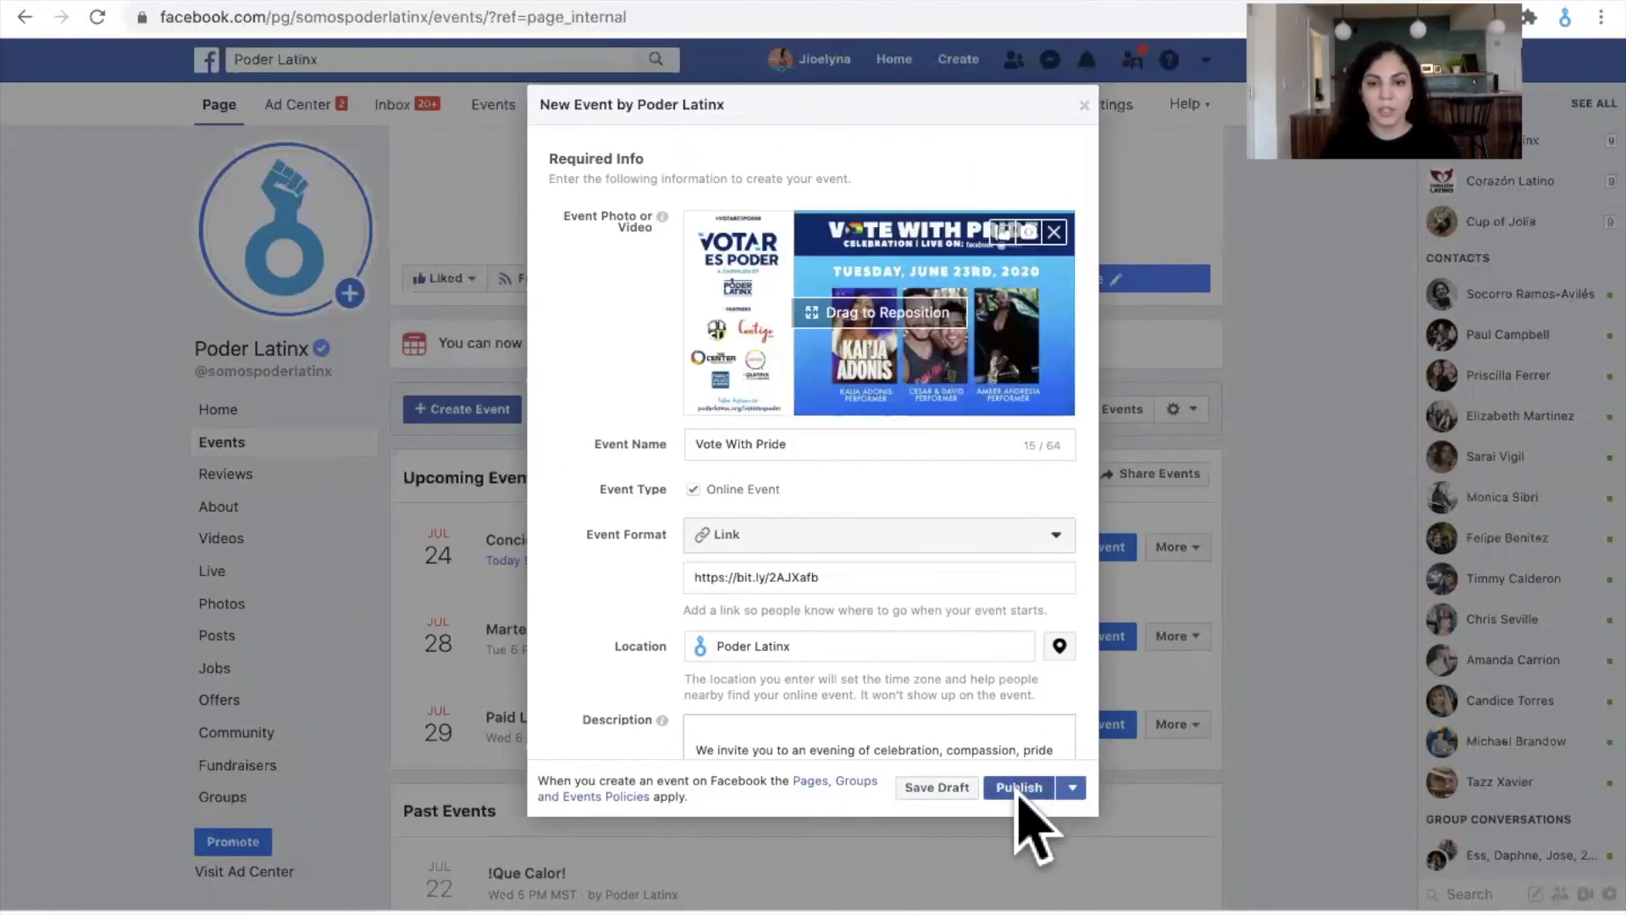
Step: Review the completed event form from the photo to the options and leave it without saving a draft
scroll(1016, 689, "down", 10)
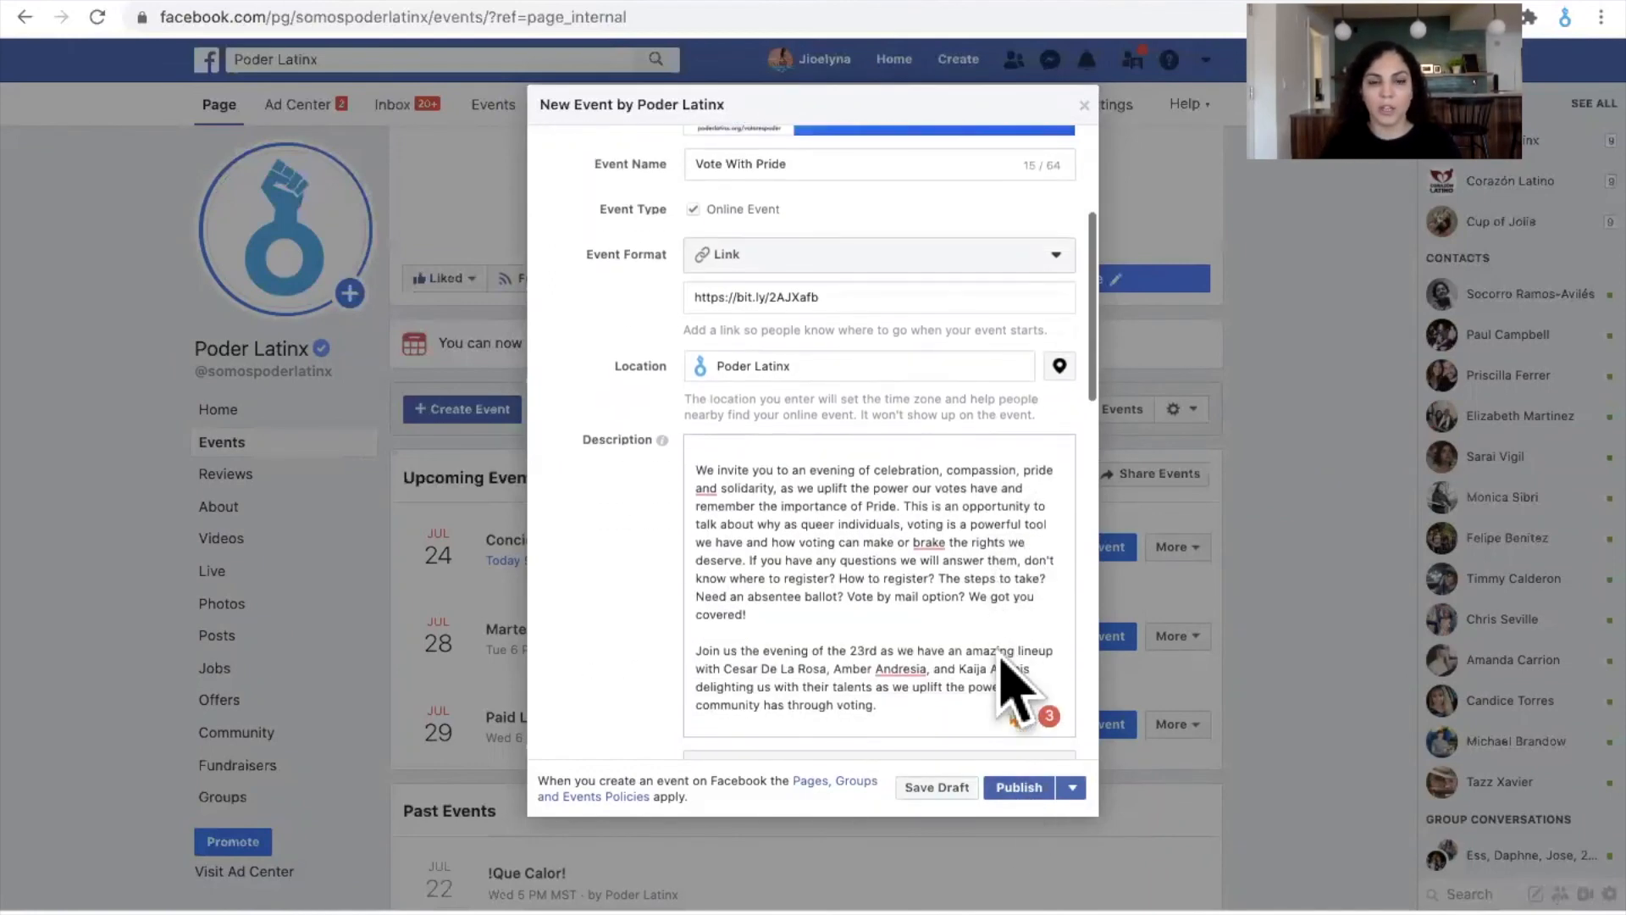
scroll(1002, 657, "down", 3)
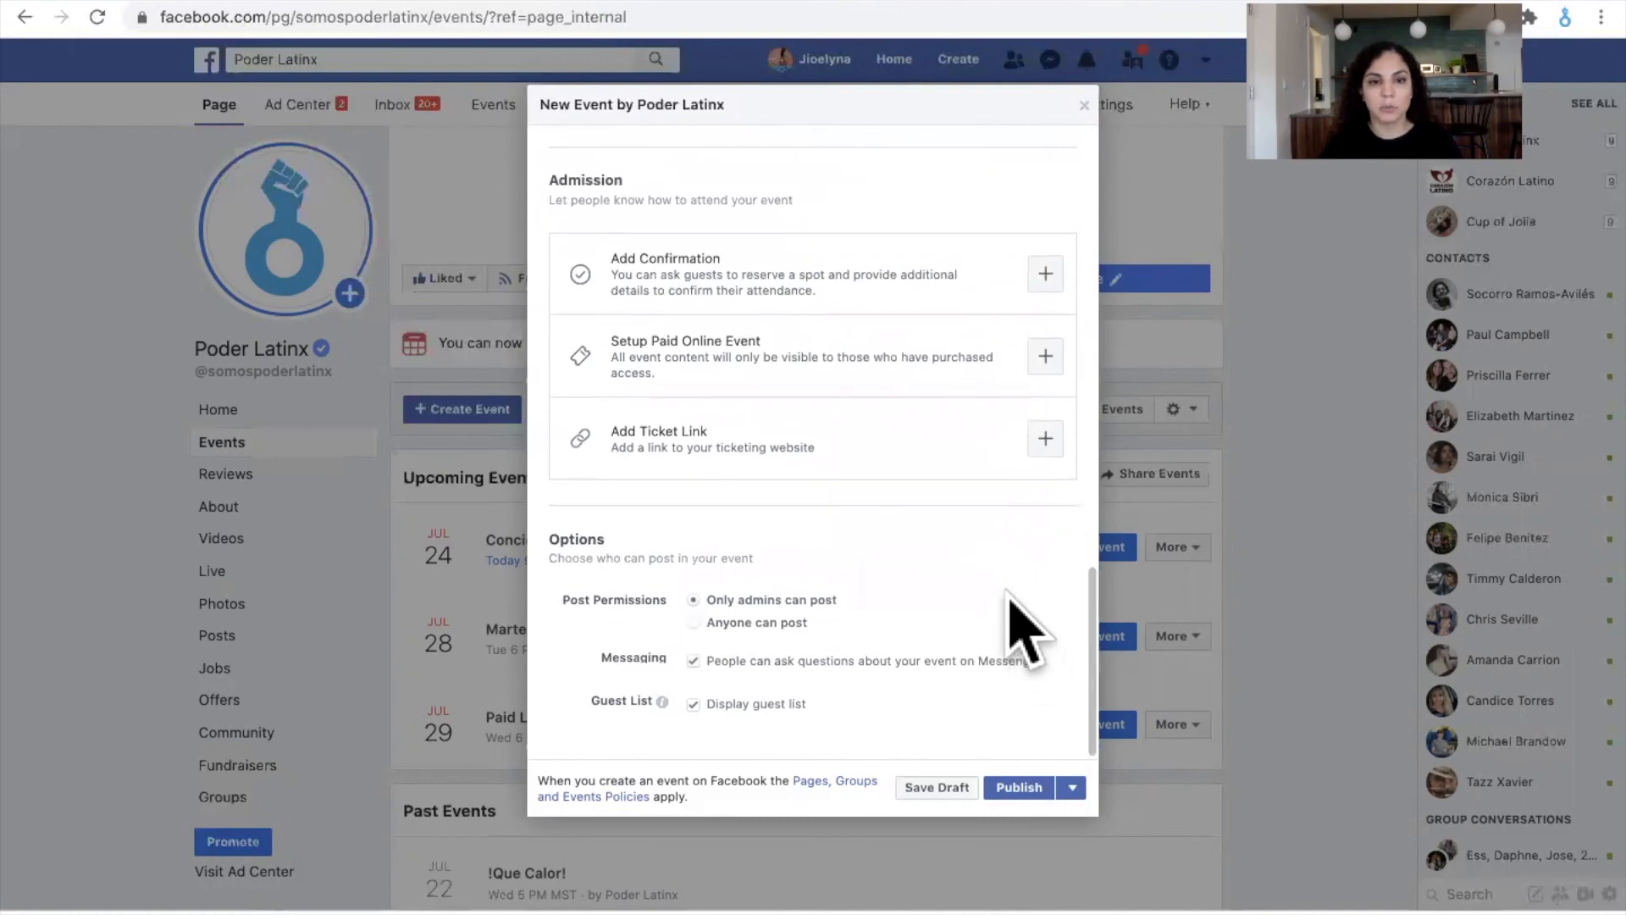
scroll(1013, 610, "up", 6)
scroll(1012, 610, "up", 5)
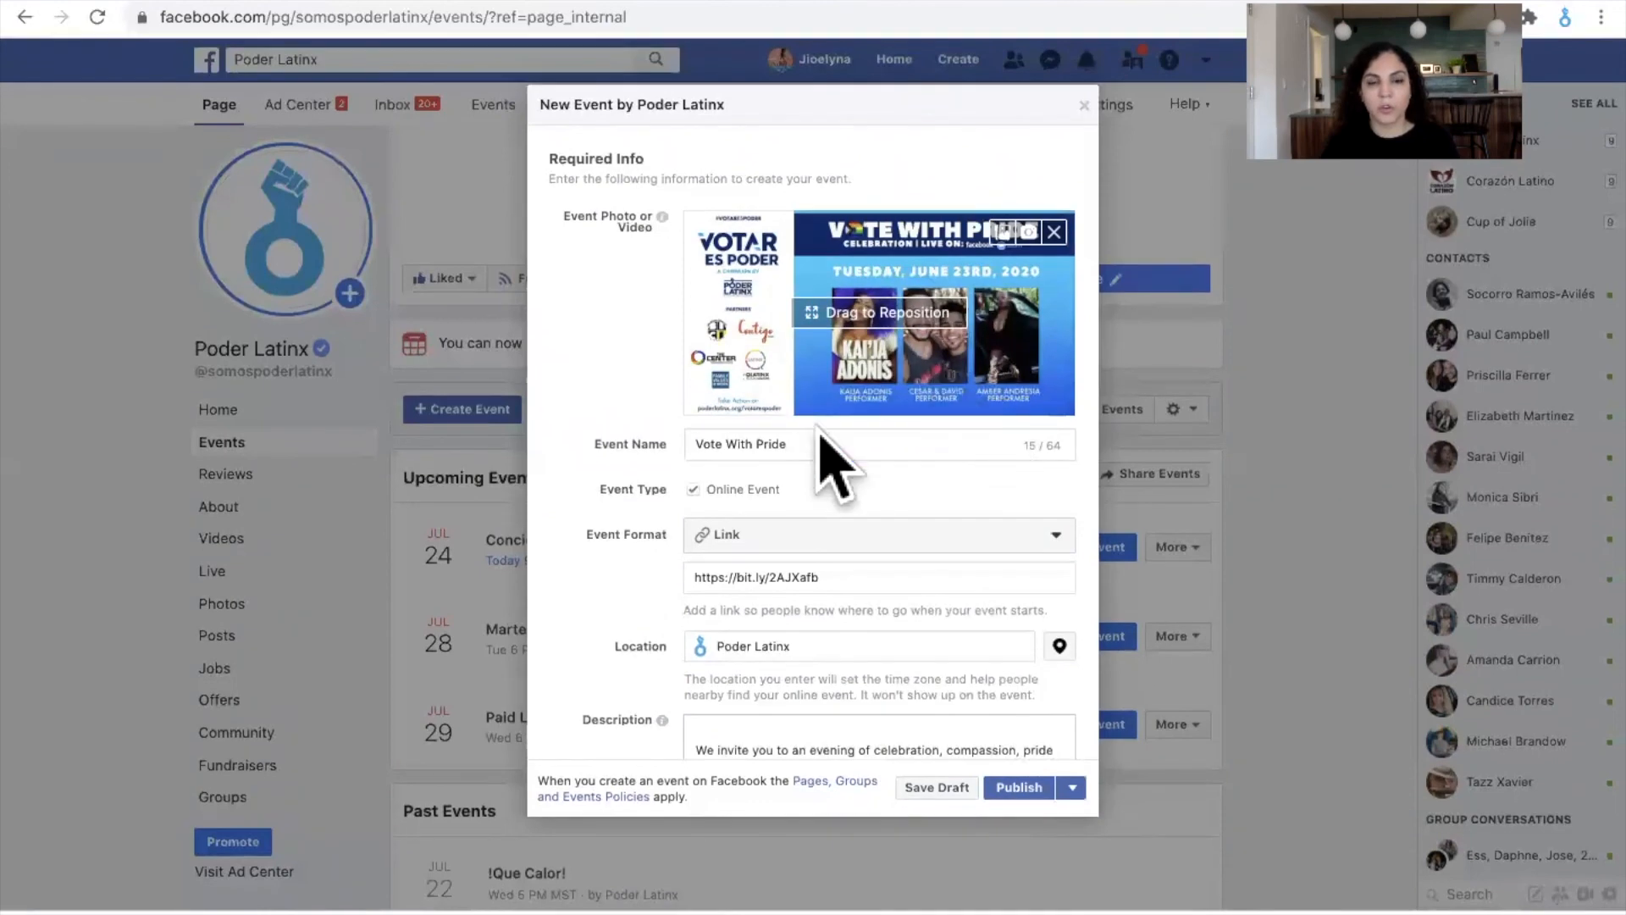
scroll(864, 497, "down", 10)
scroll(983, 135, "up", 10)
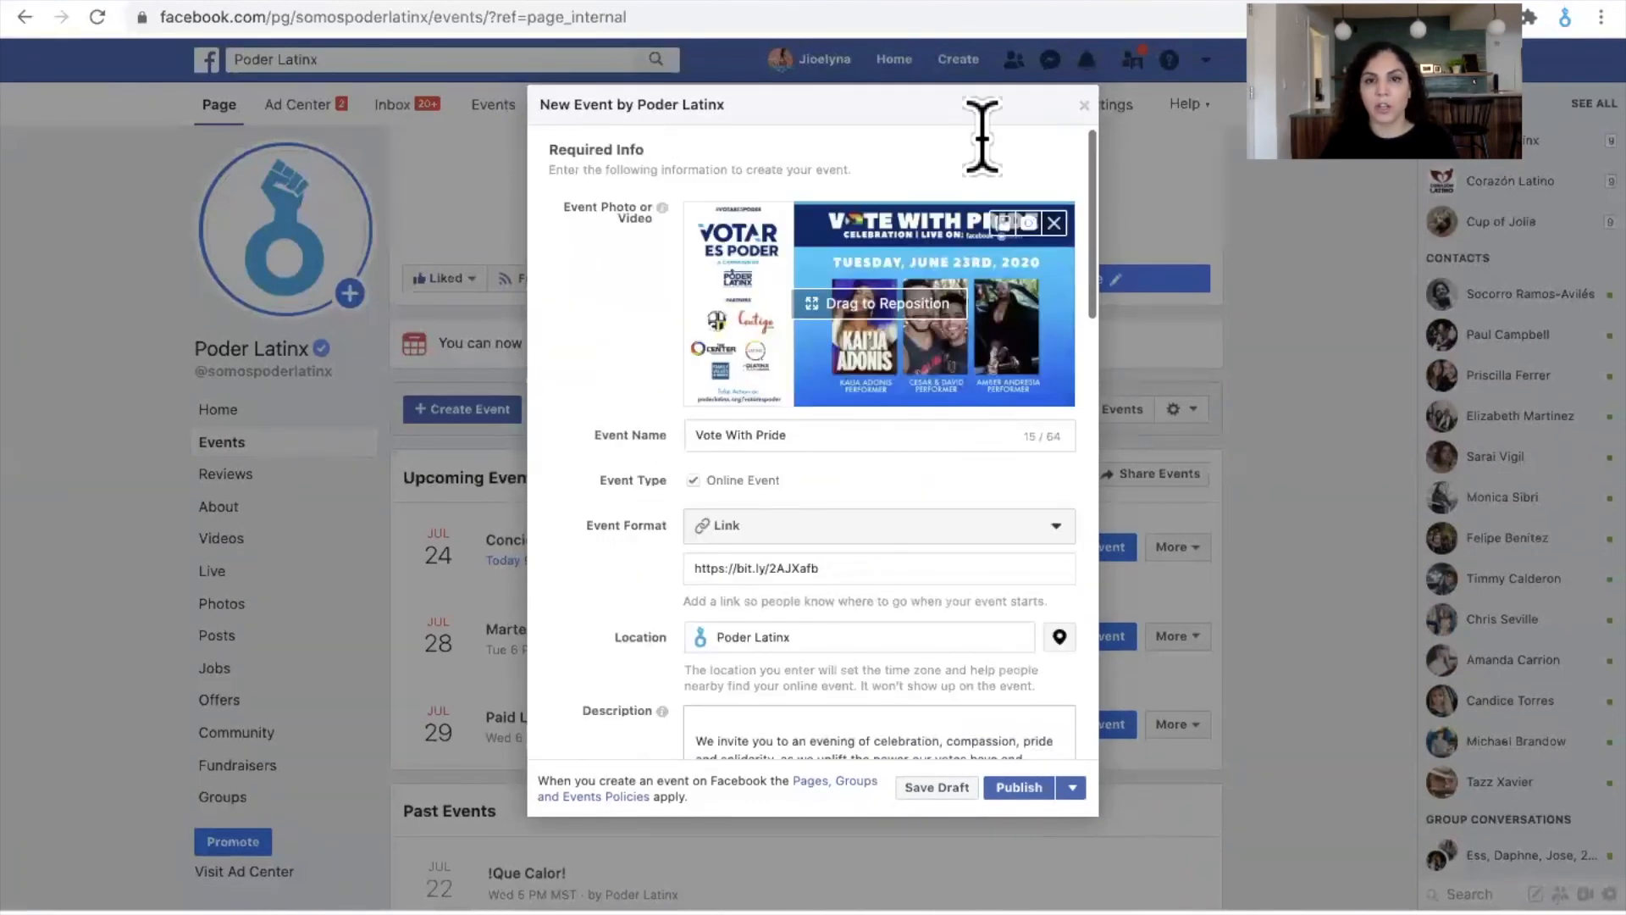
left_click(1084, 105)
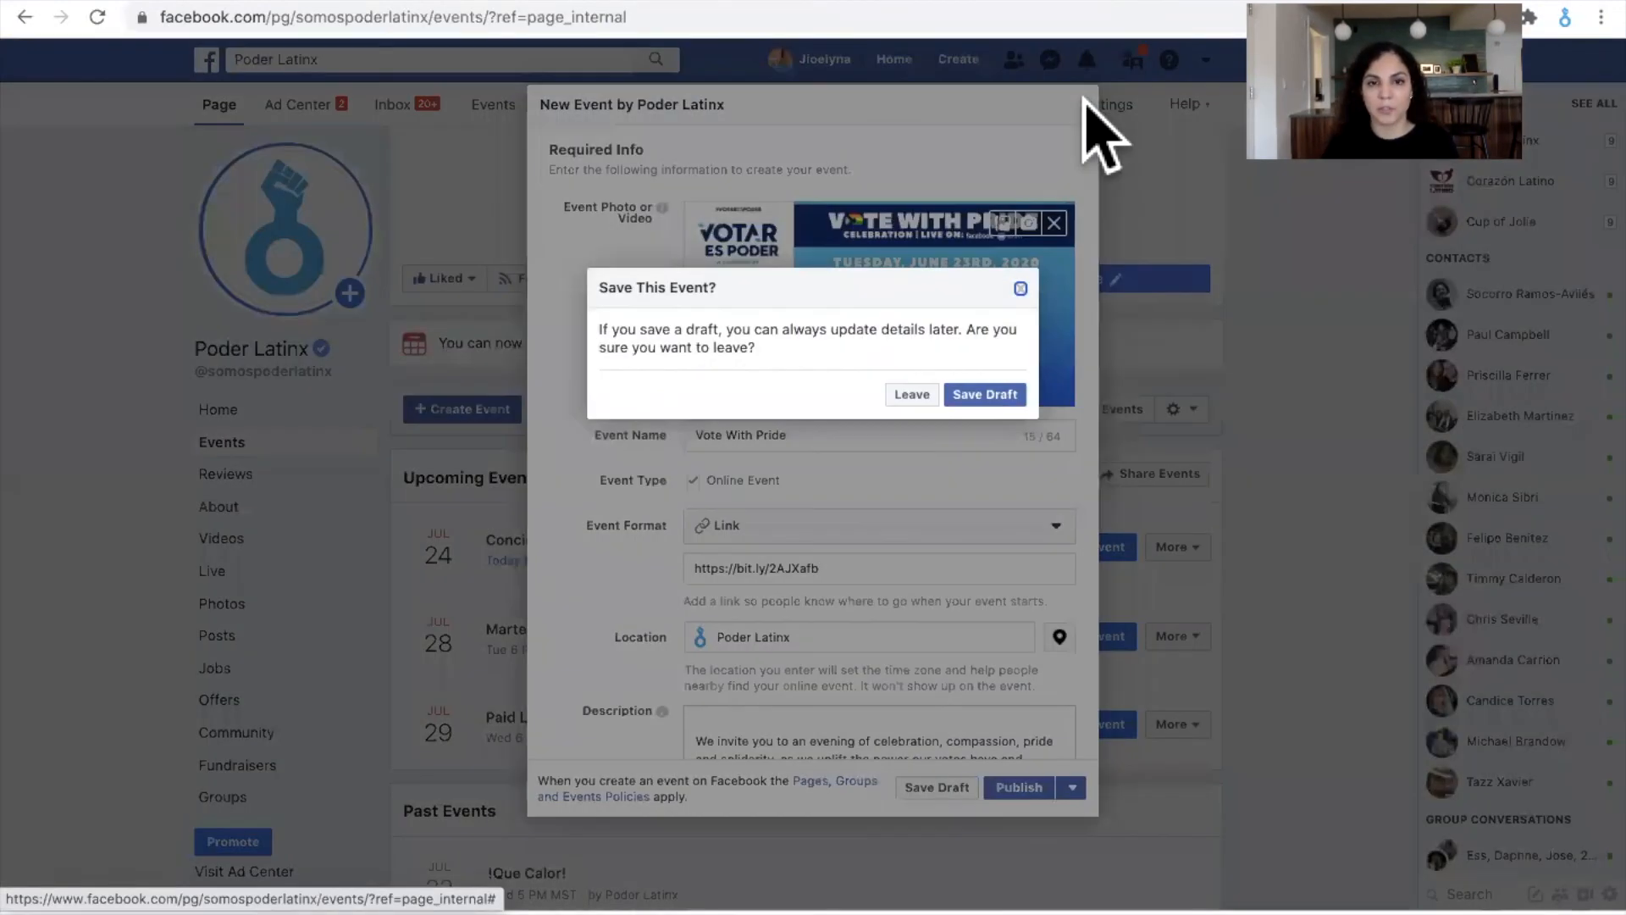
left_click(913, 396)
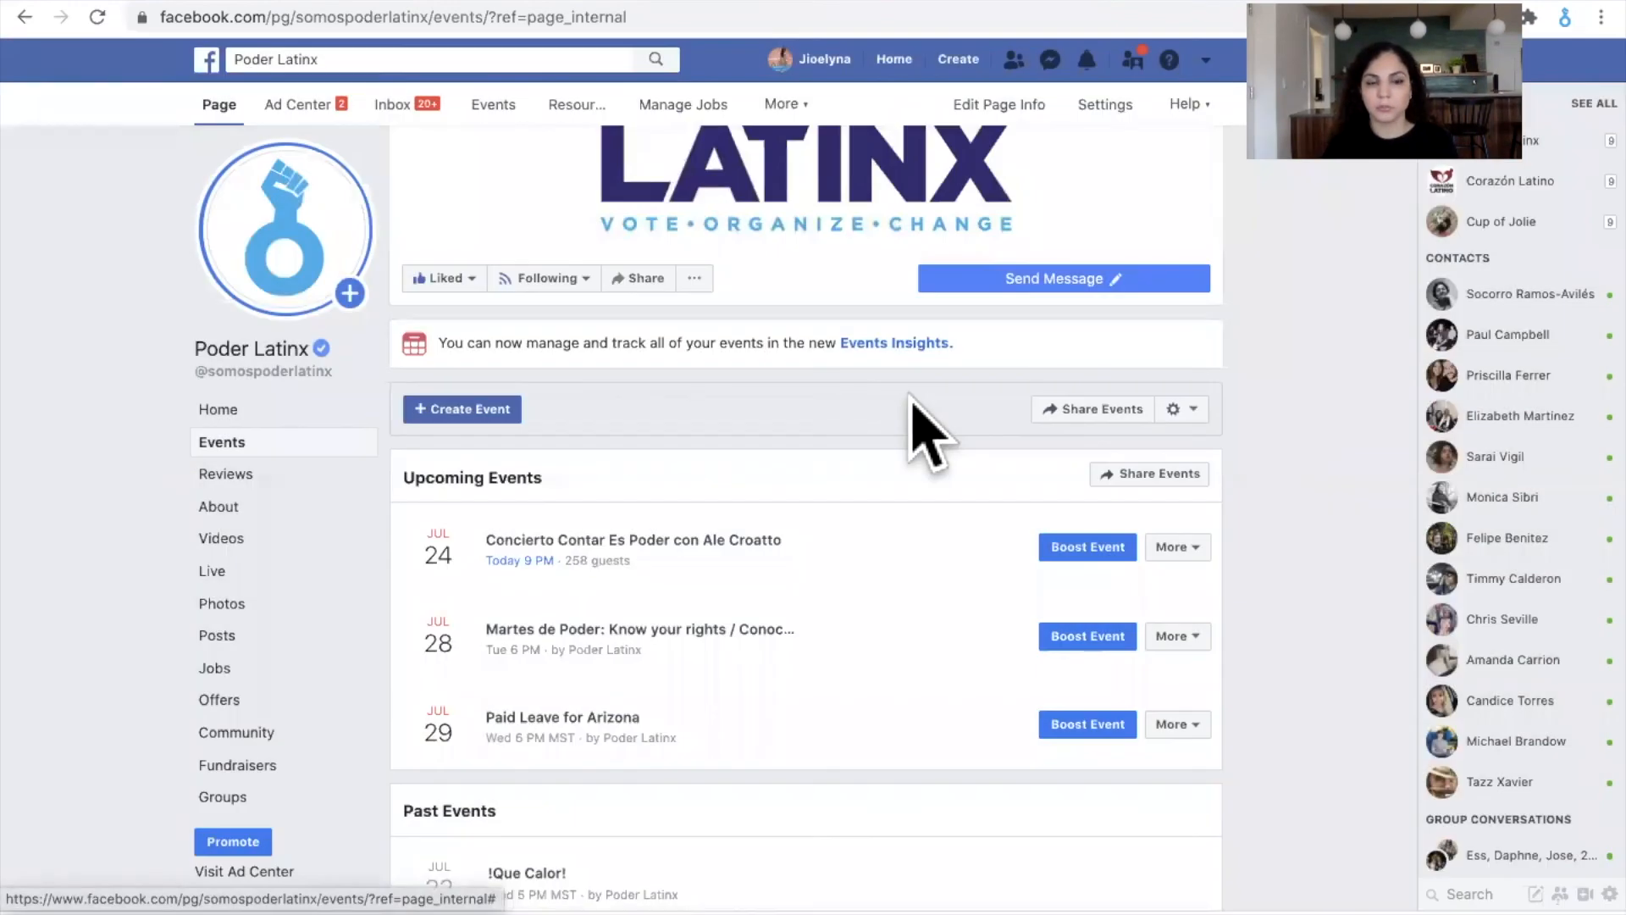